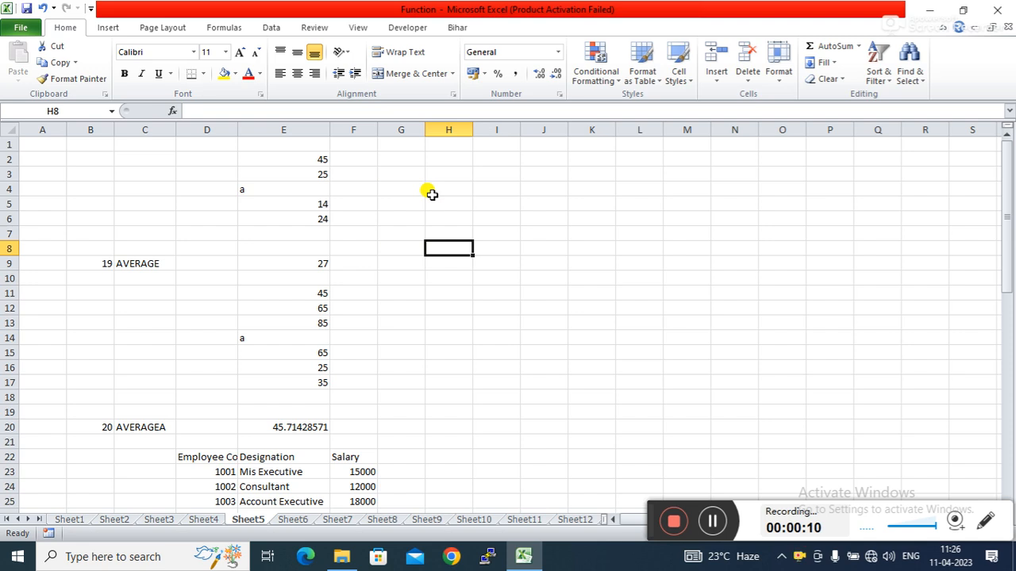
key("Up")
key("Up")
key("Up")
key("Up")
key("Up")
key("Up")
key("Up")
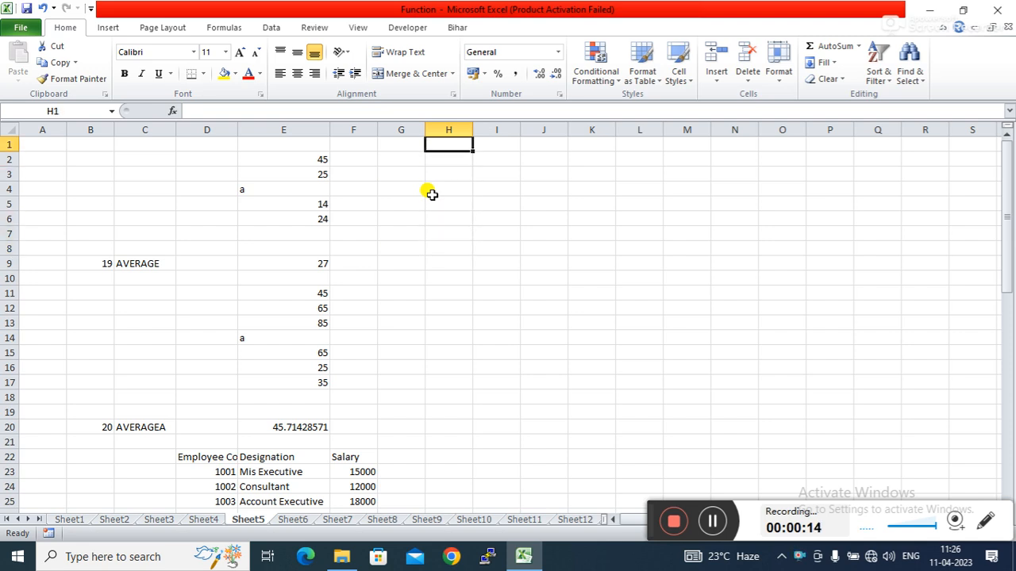
- Enter an AVERAGE formula in cell J9 for the range E2:E6
left_click(163, 254)
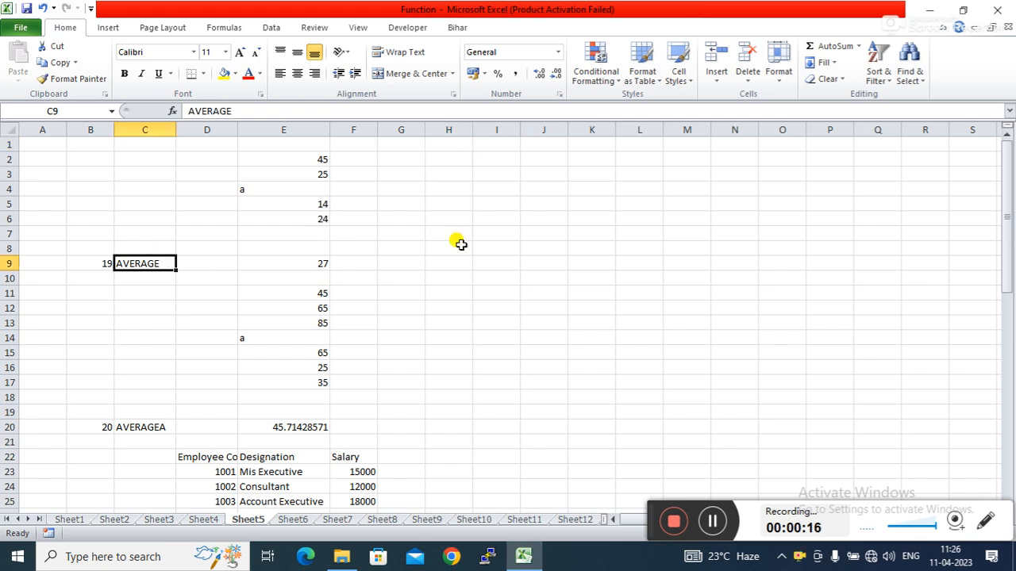
left_click(526, 264)
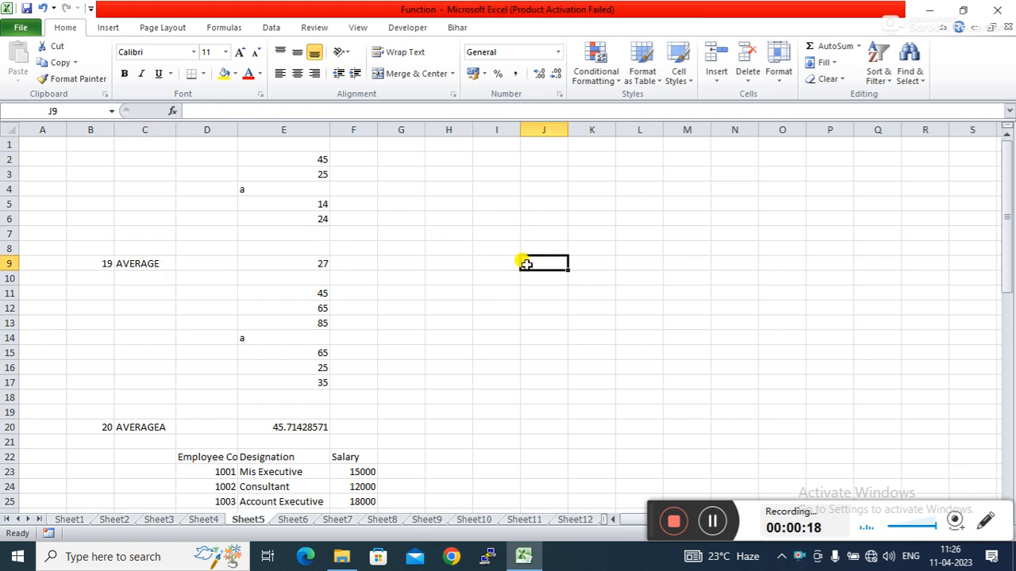
type("=a")
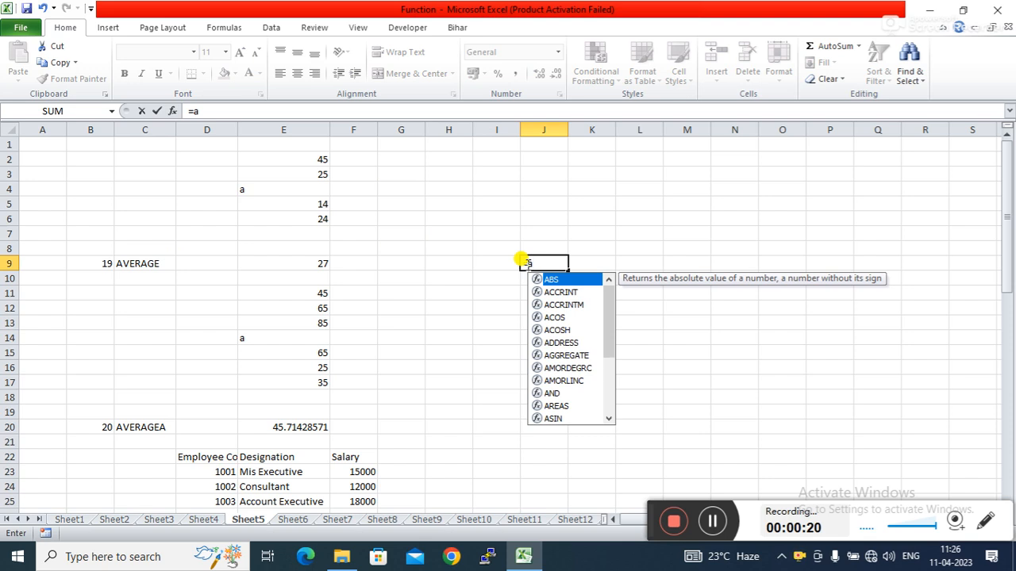
type("v")
key("Down")
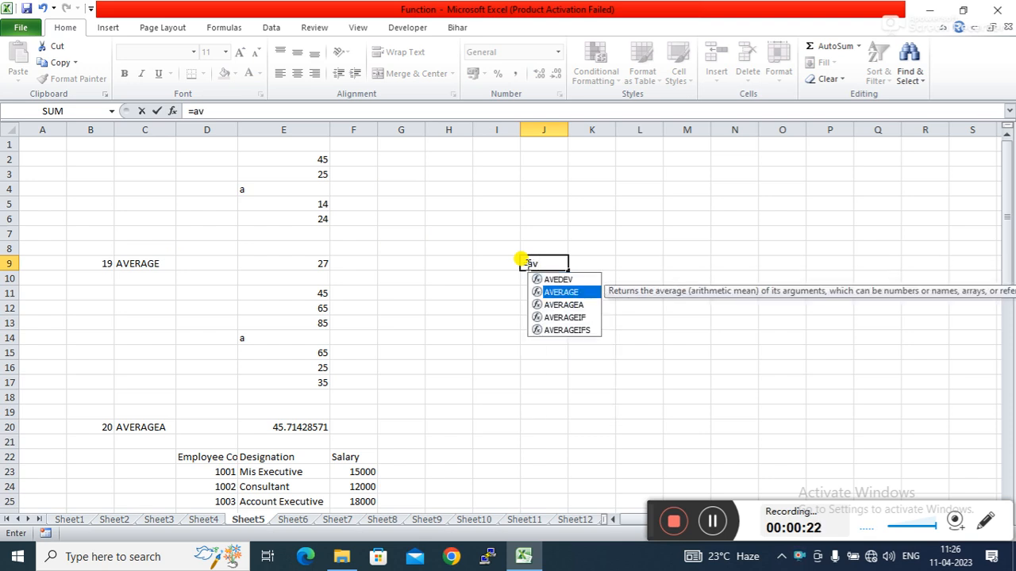
key("Tab")
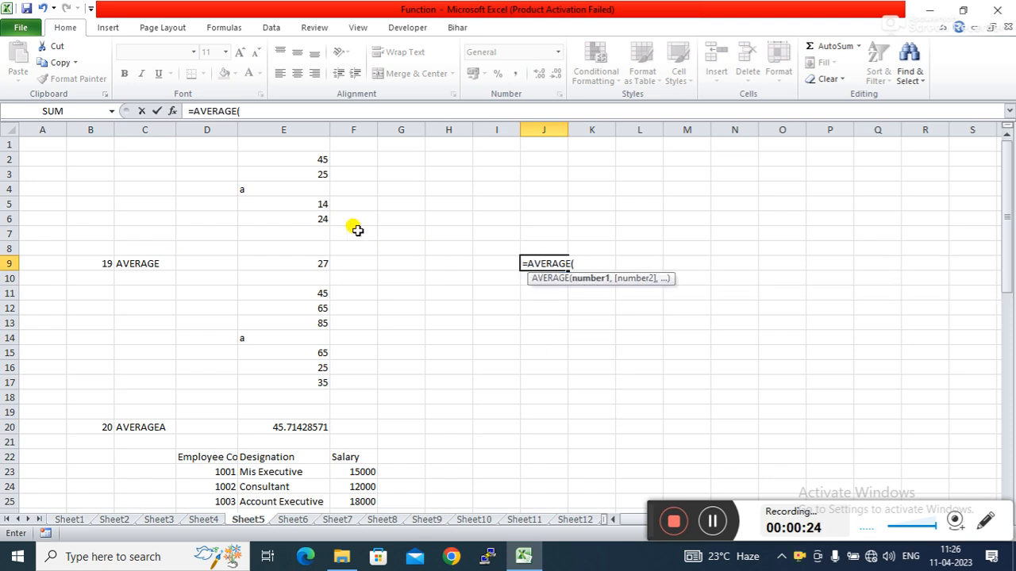
left_click_drag(314, 155, 316, 221)
key("Return")
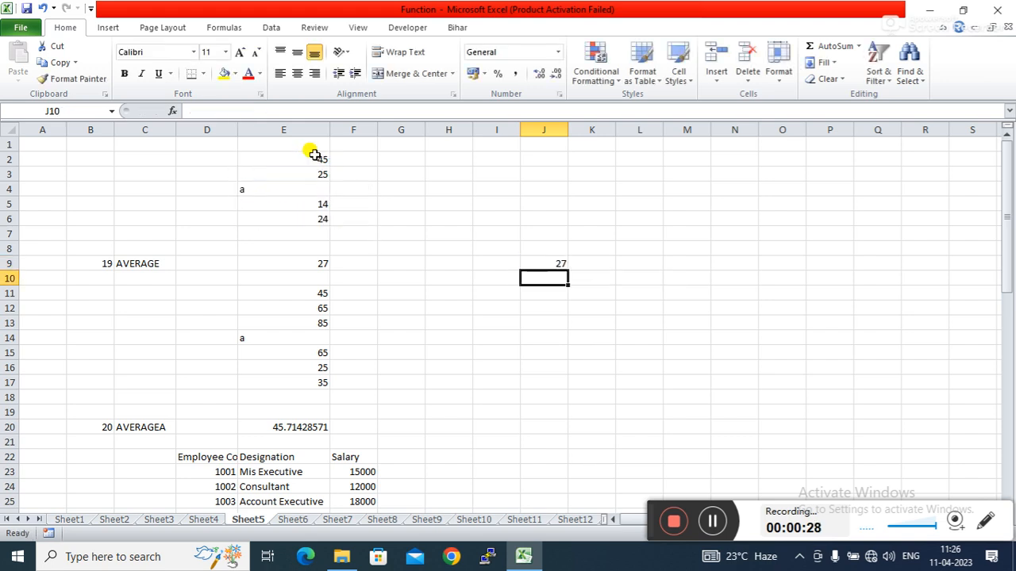
key("Up")
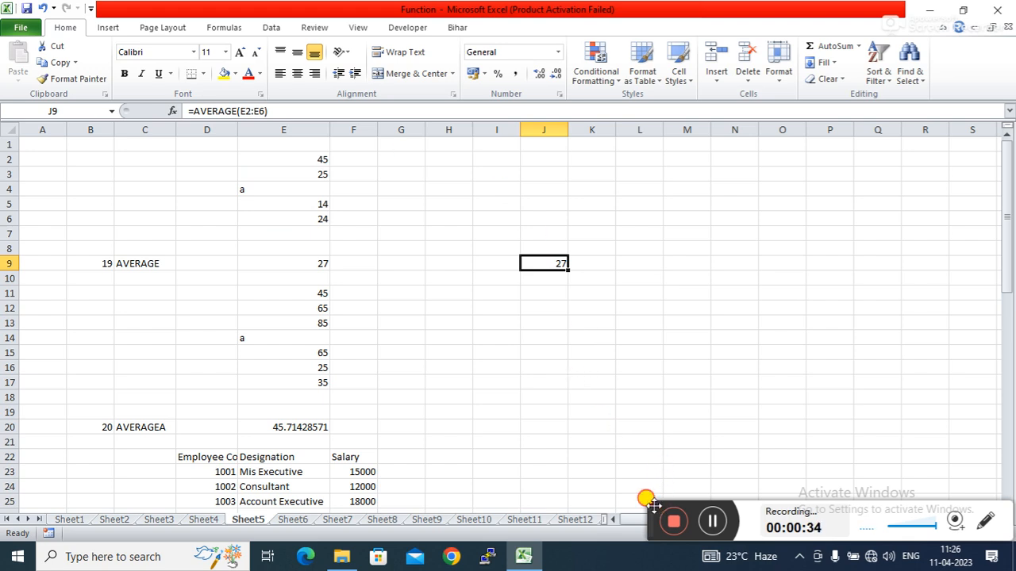
- Examine the average, count and sum of the column E values from E2 down, and the existing AVERAGE formula in E9
left_click_drag(648, 500, 647, 457)
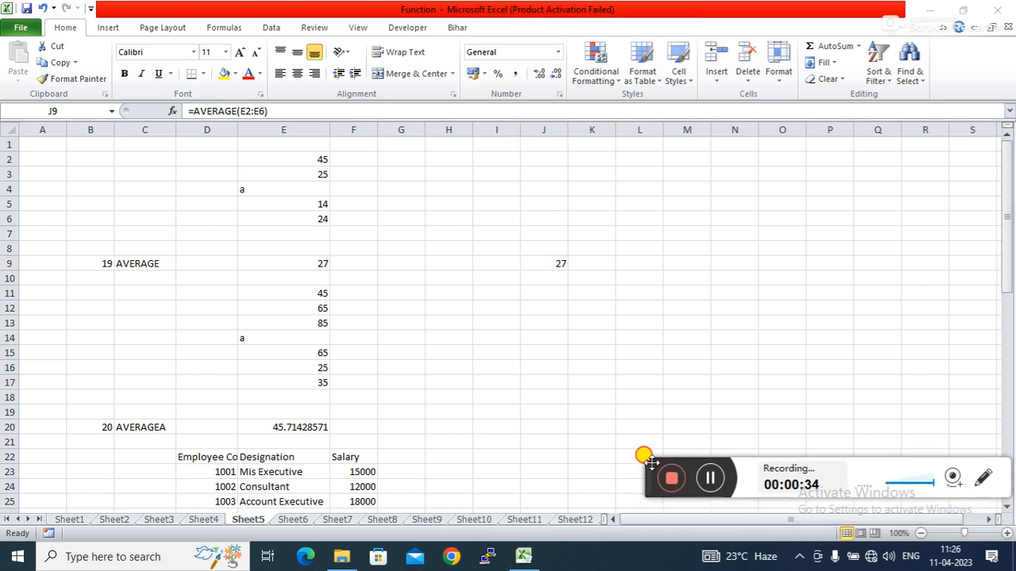
left_click(286, 162)
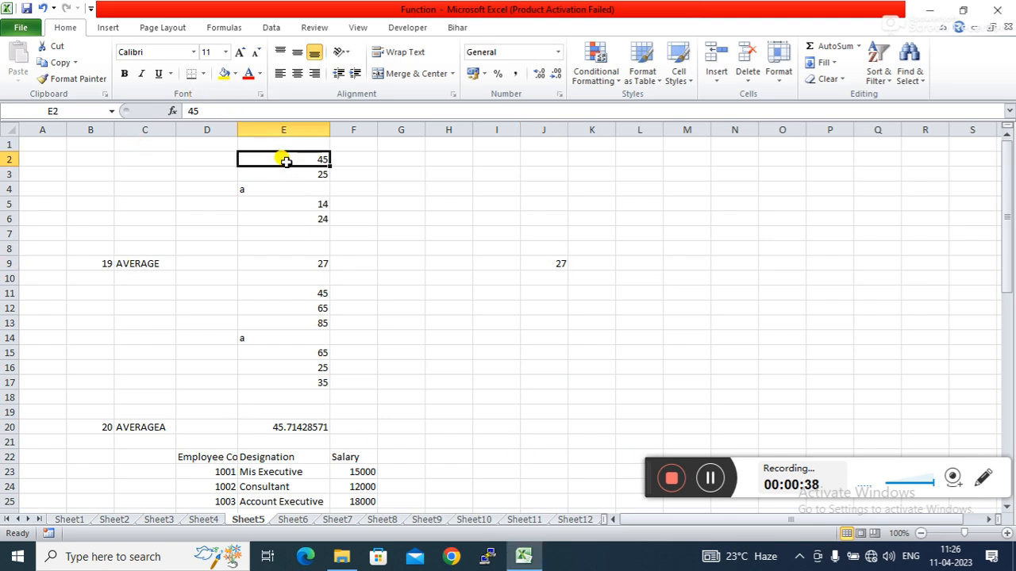
left_click_drag(286, 161, 294, 227)
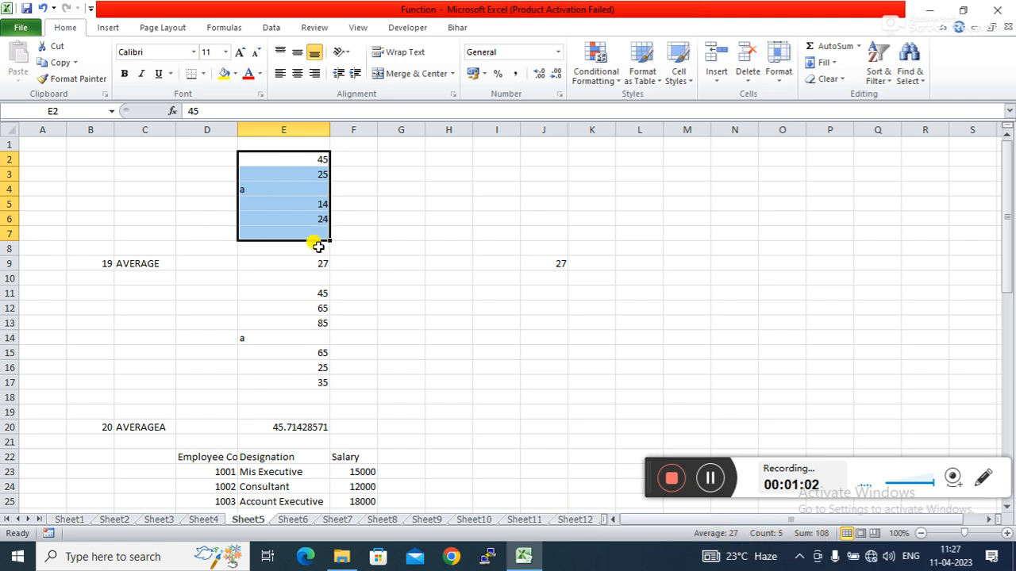
left_click(399, 261)
left_click(308, 261)
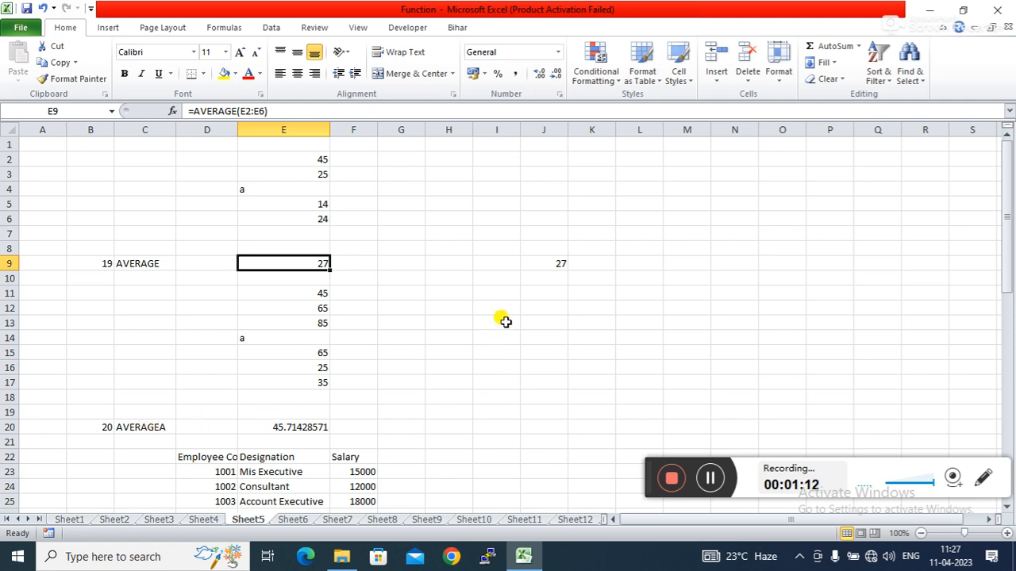
- Enter an AVERAGEA formula in cell J13 for the range E2:E6
left_click(545, 324)
type("=")
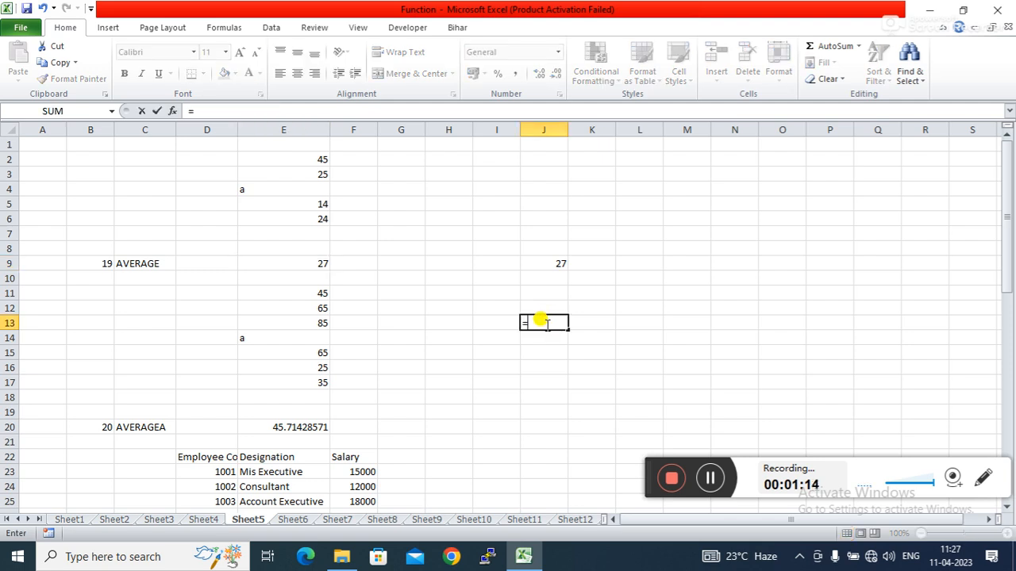
type("av")
key("Down")
key("Down")
key("Tab")
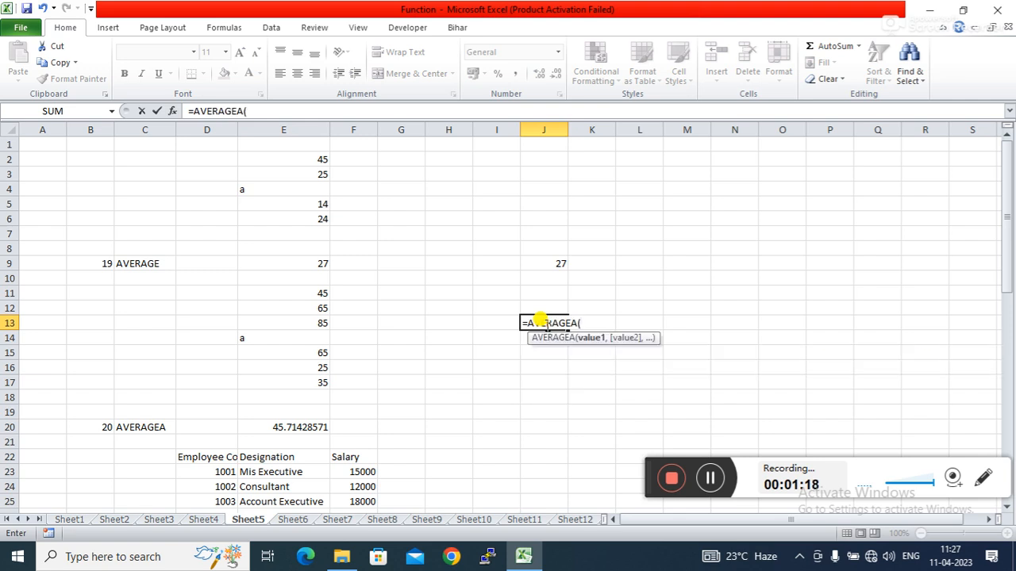
left_click(283, 156)
left_click_drag(285, 155, 288, 215)
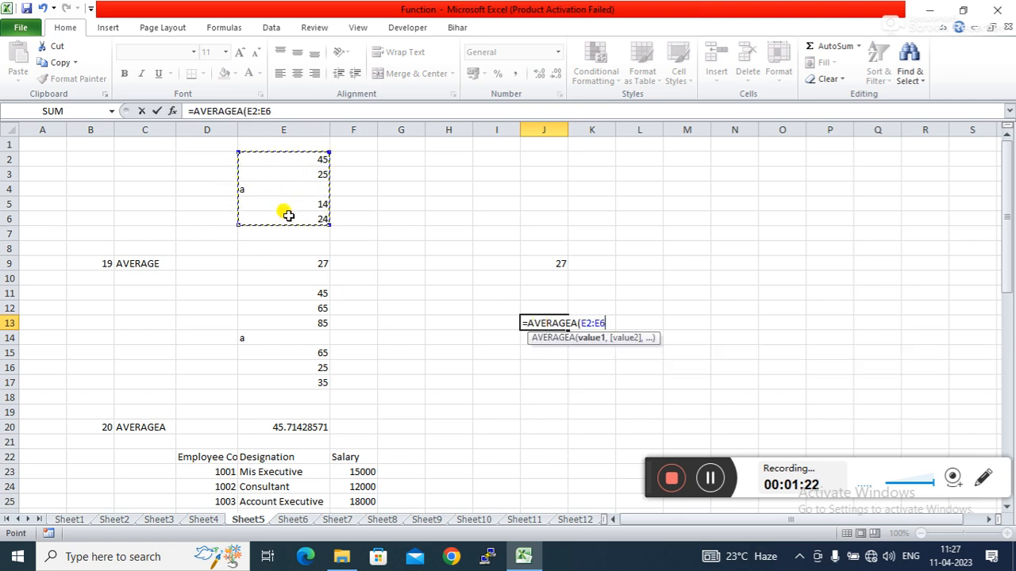
key("Return")
left_click(626, 323)
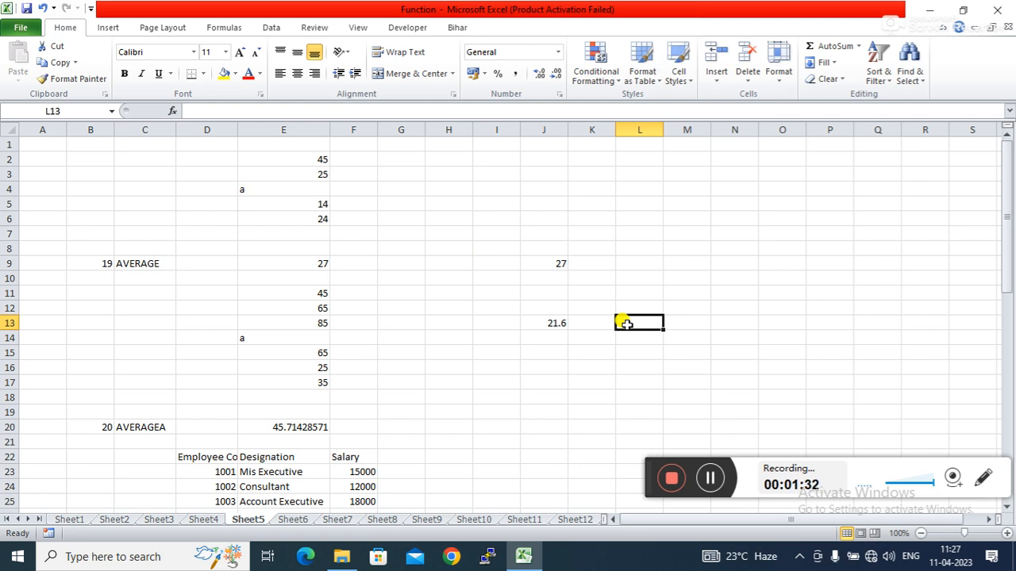
- Check the sum of the column E values starting at E2 and enter the formula =108/5 in cell M9
left_click(279, 157)
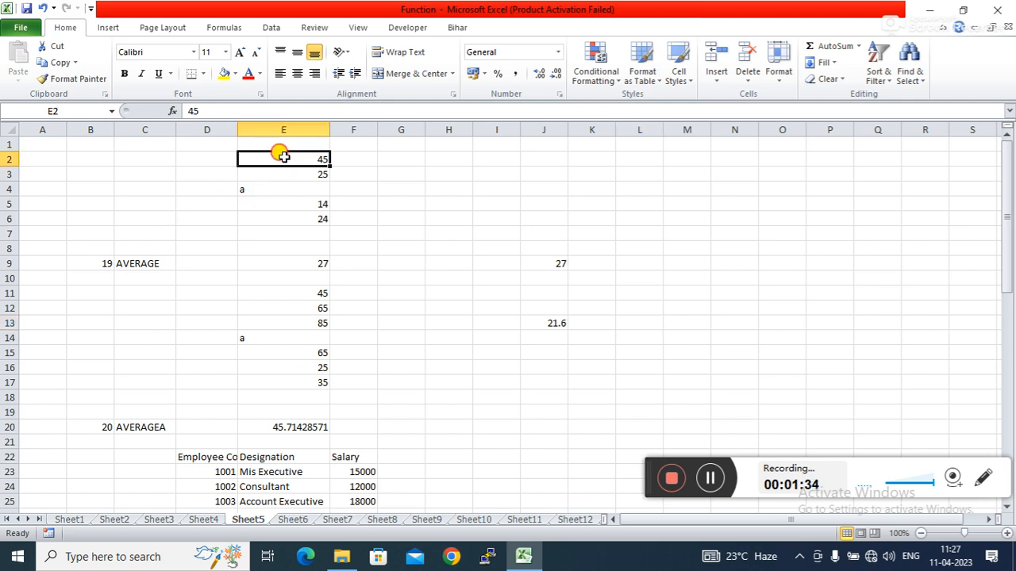
left_click_drag(283, 156, 292, 243)
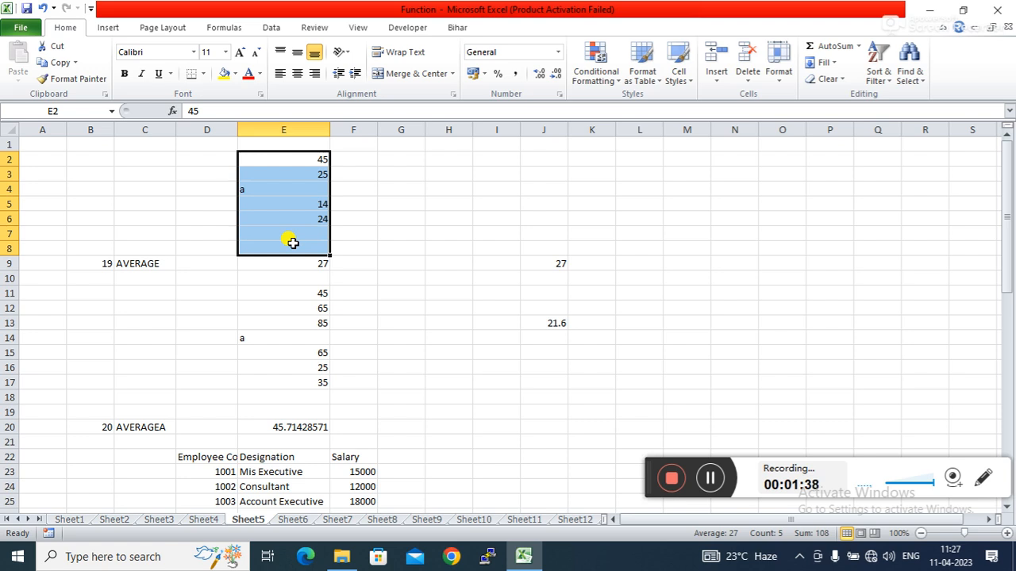
left_click(667, 259)
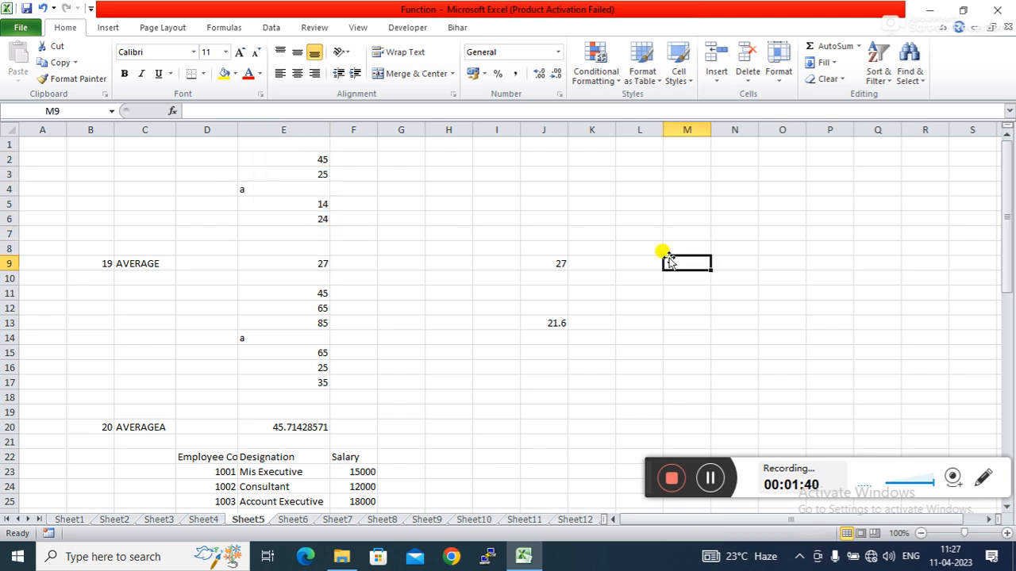
type("=")
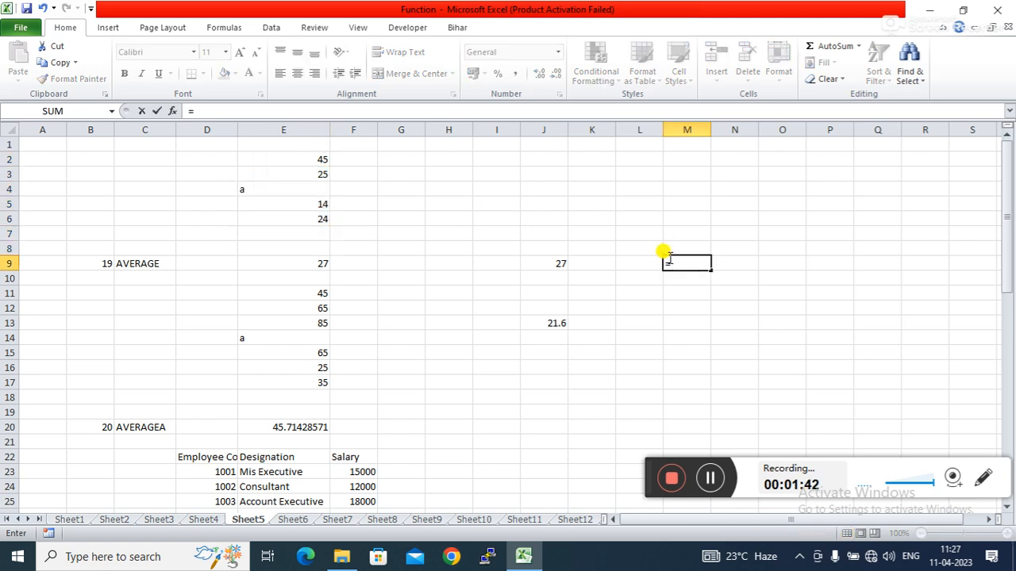
type("10")
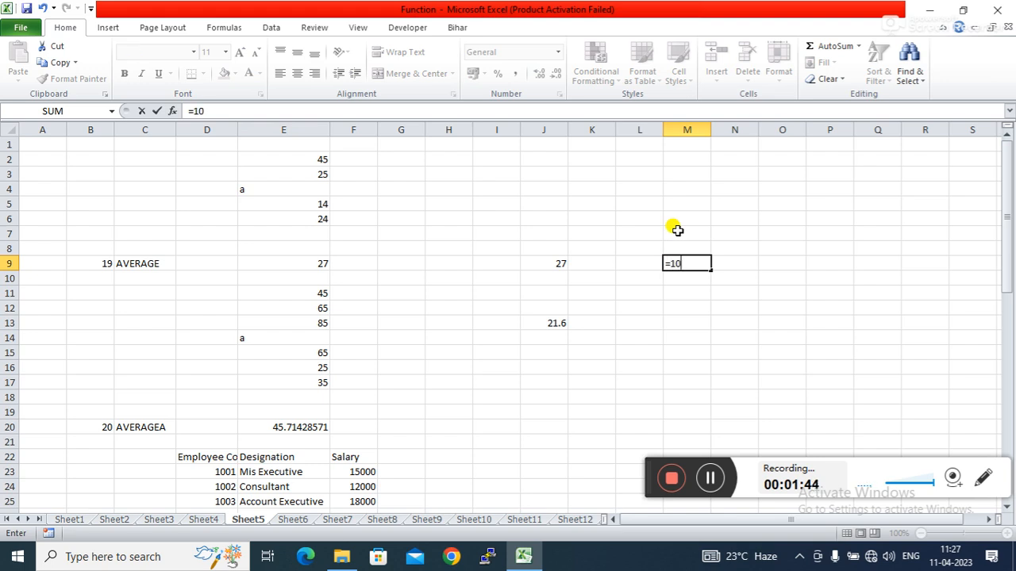
type("8/5")
key("Return")
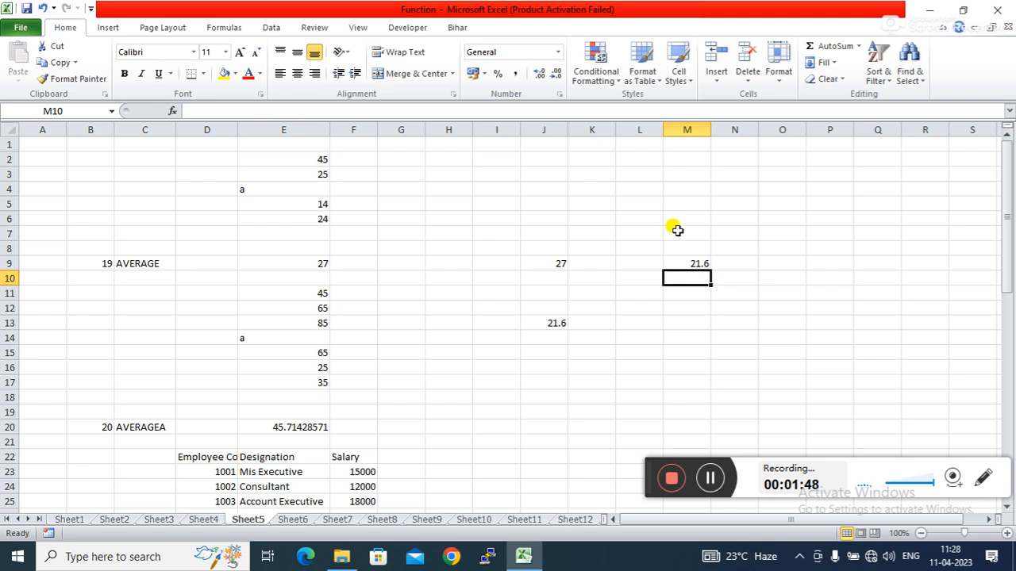
- Enter the formula =108/4 in cell M11 and compare it with the AVERAGE formula in J9
key("Down")
type("=")
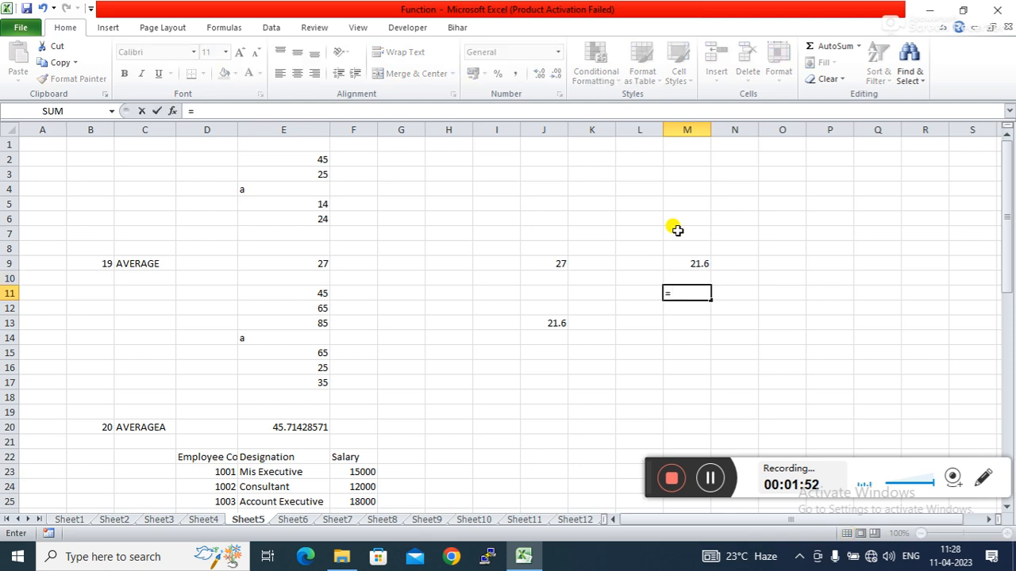
type("108/4")
key("Return")
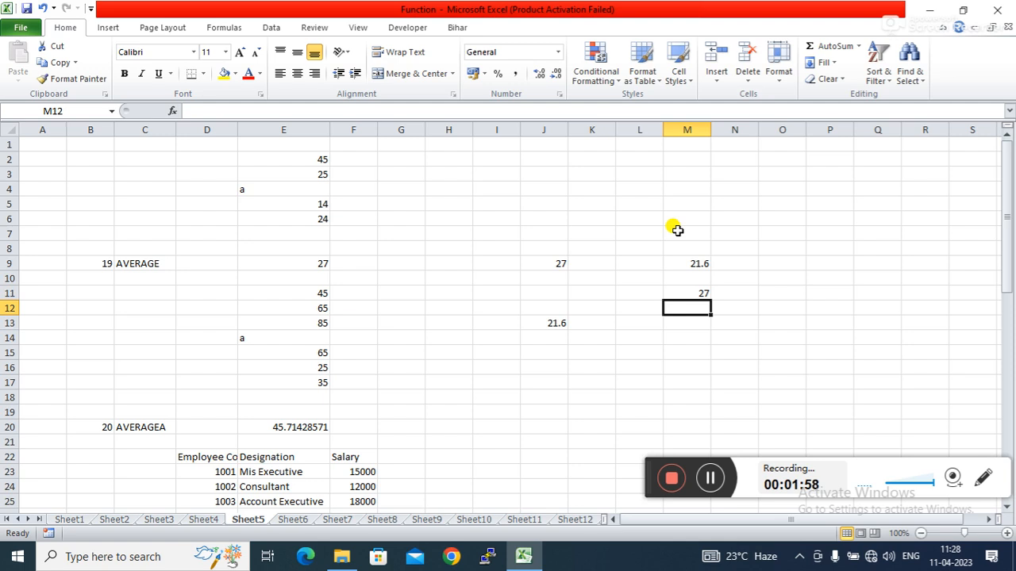
left_click(553, 263)
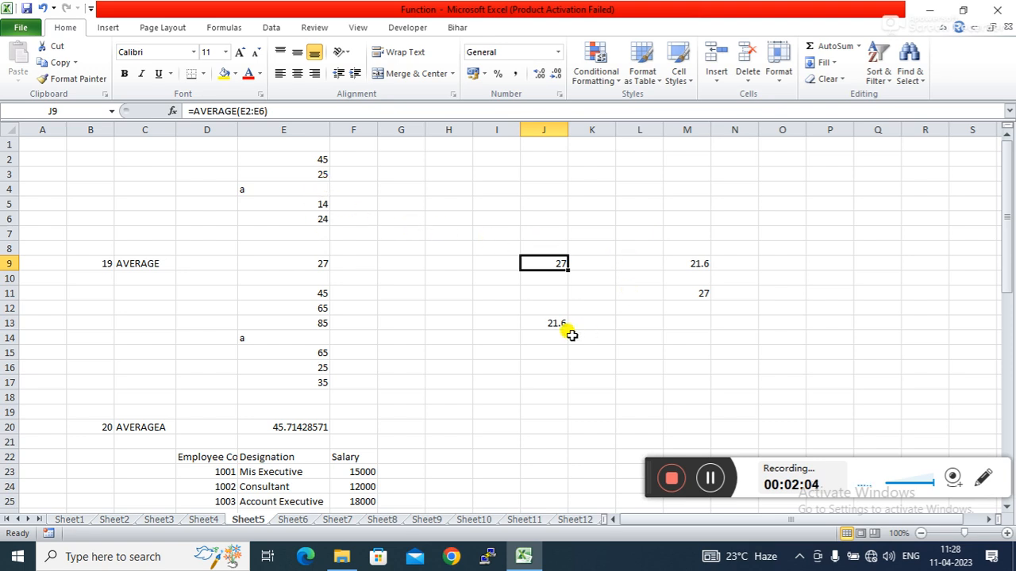
- Clear the letter "a" from cell E4 and check the AVERAGEA formula's cell J13
left_click(263, 188)
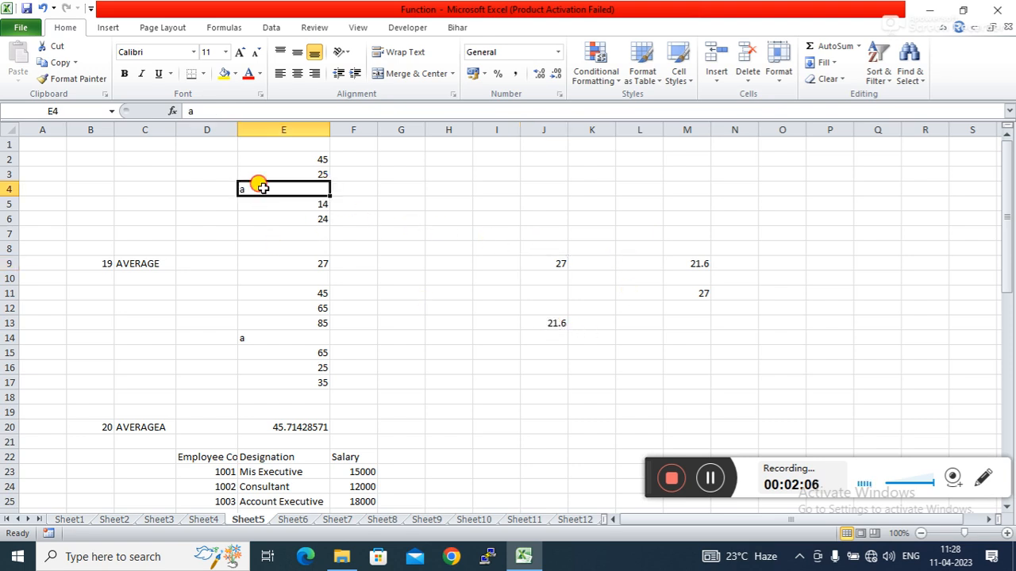
key("BackSpace")
key("Return")
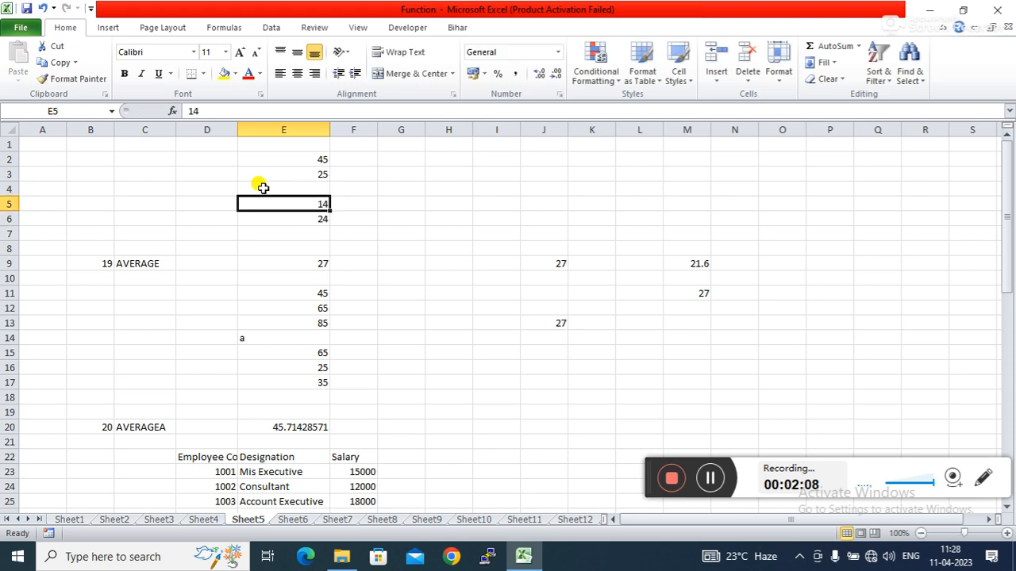
left_click(558, 346)
- Enter a blank space in cell E4 and check the AVERAGEA formula's cell J13 again
left_click(284, 189)
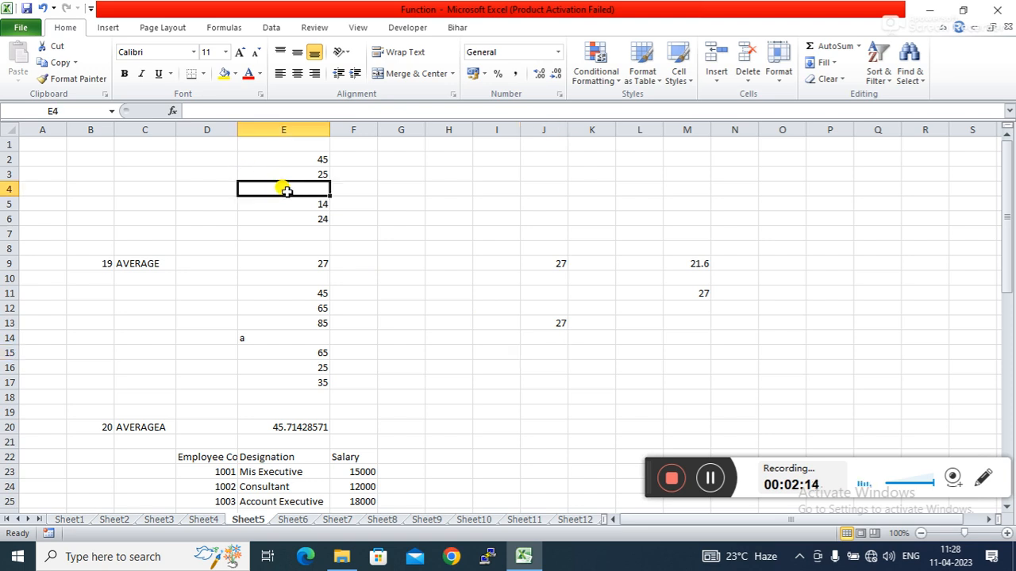
key("Return")
left_click(284, 190)
left_click(388, 189)
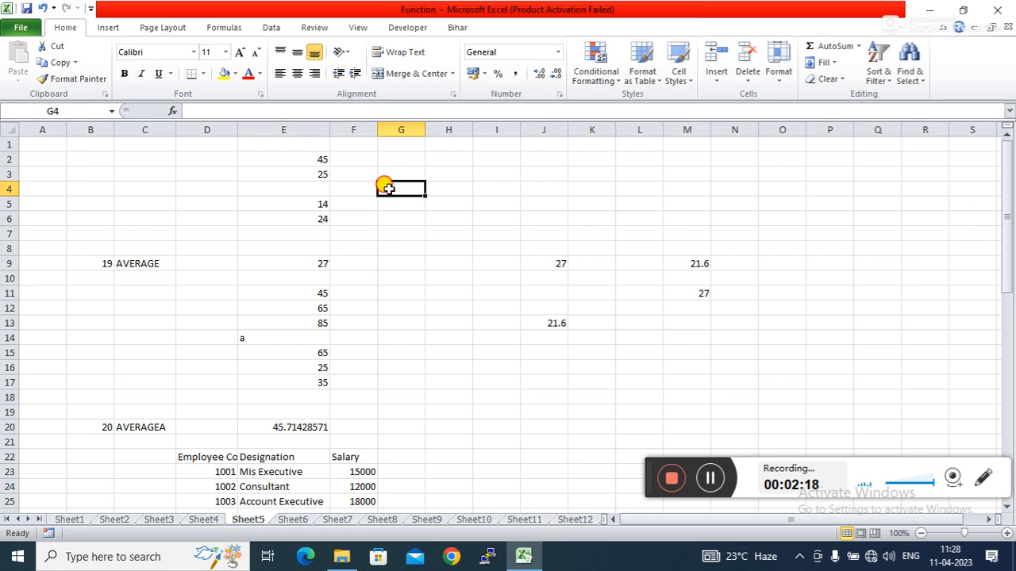
left_click(552, 351)
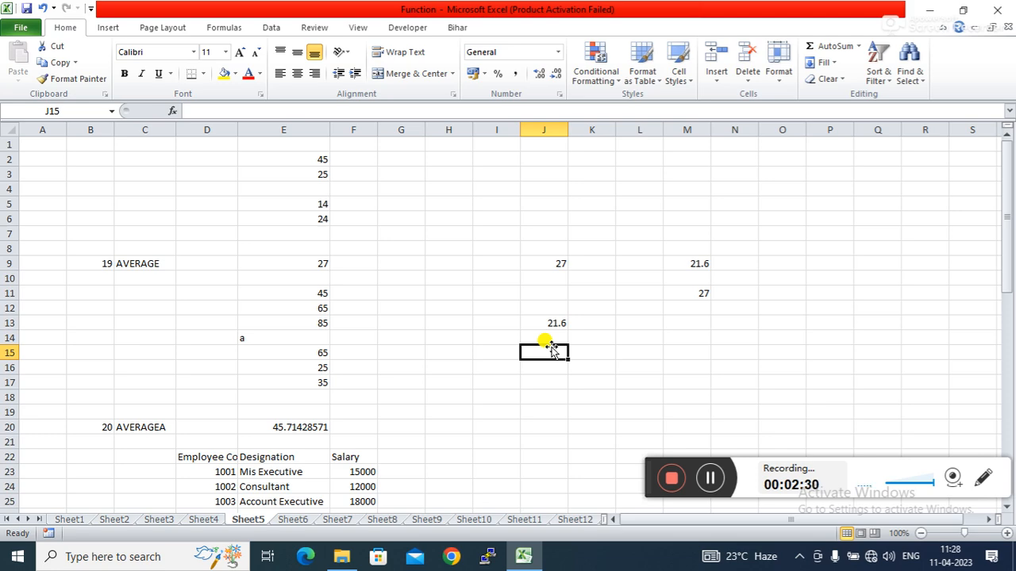
- Enter the formula =AVERAGEIF(F43:F55,J43,G43:G55) in cell K43, beside the transaction table further down the sheet
key("Down")
key("Down")
key("Down")
key("Down")
key("Down")
key("Down")
key("Down")
key("Down")
key("Down")
key("Down")
key("Down")
key("Down")
key("Down")
key("Down")
key("Down")
key("Down")
key("Down")
key("Down")
key("Down")
key("Down")
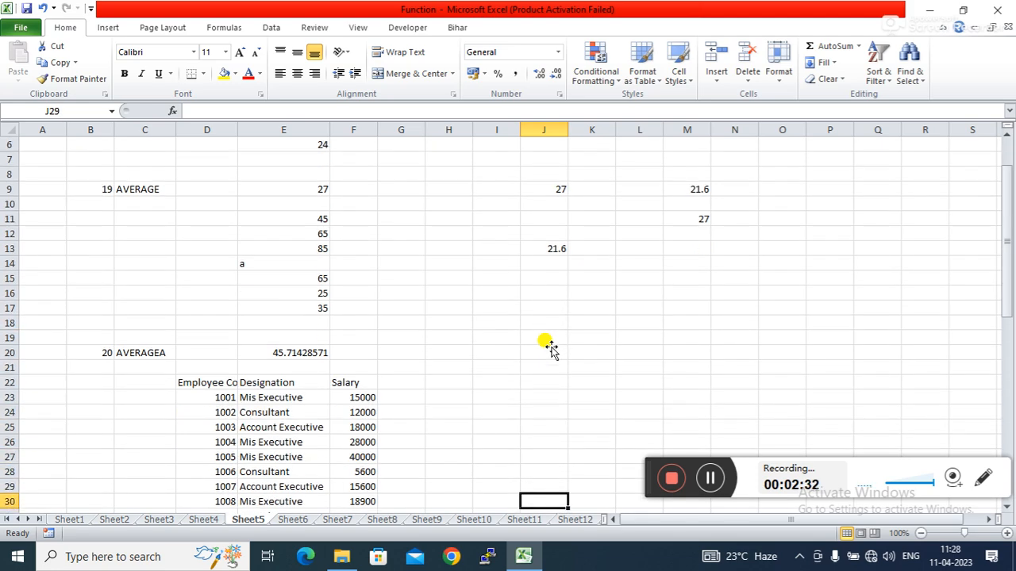
key("Down")
key("Down")
key("Down")
key("Down")
key("Down")
key("Down")
key("Down")
key("Down")
key("Down")
key("Down")
key("Down")
key("Down")
key("Down")
key("Down")
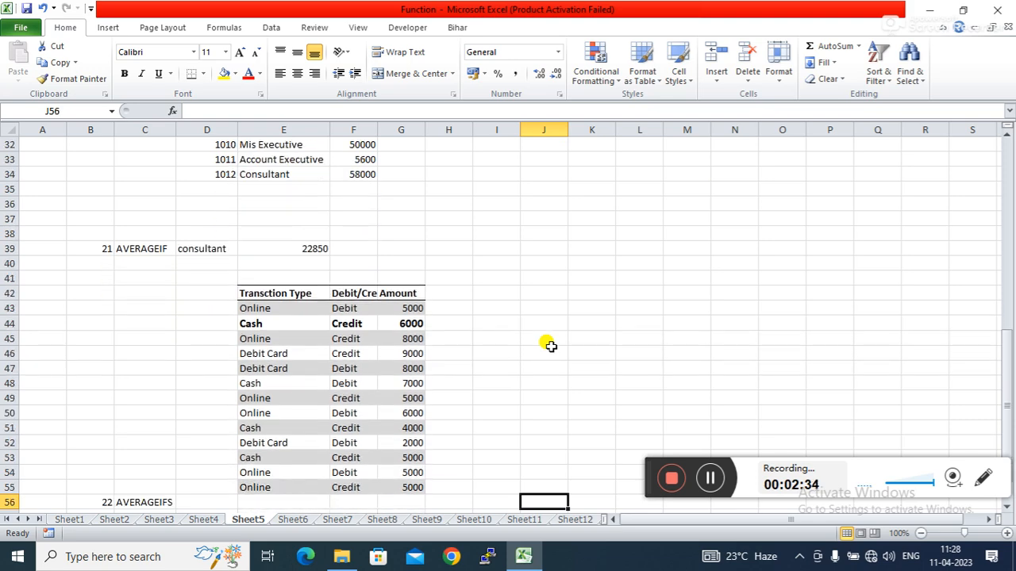
key("Down")
key("Down")
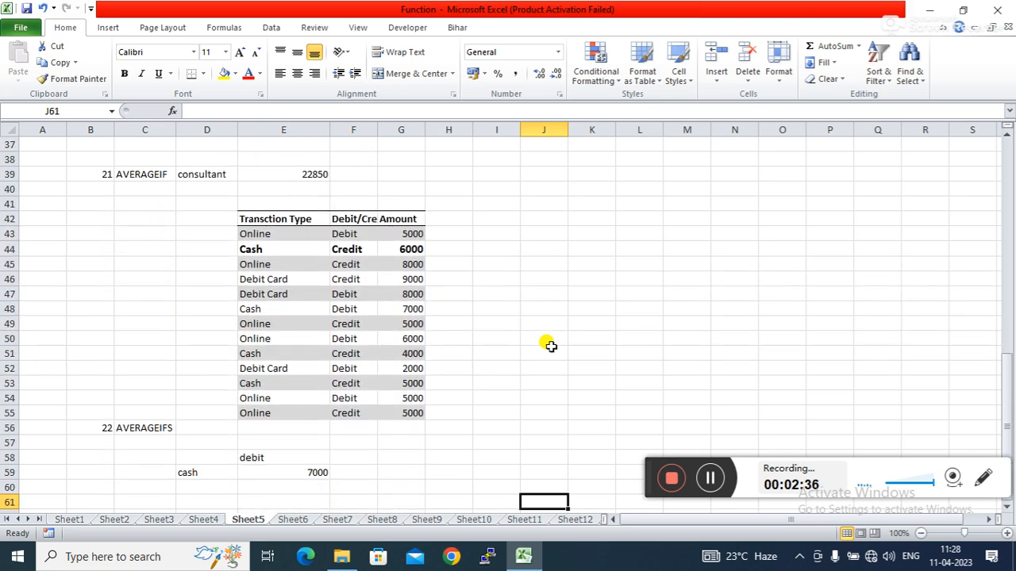
left_click(585, 232)
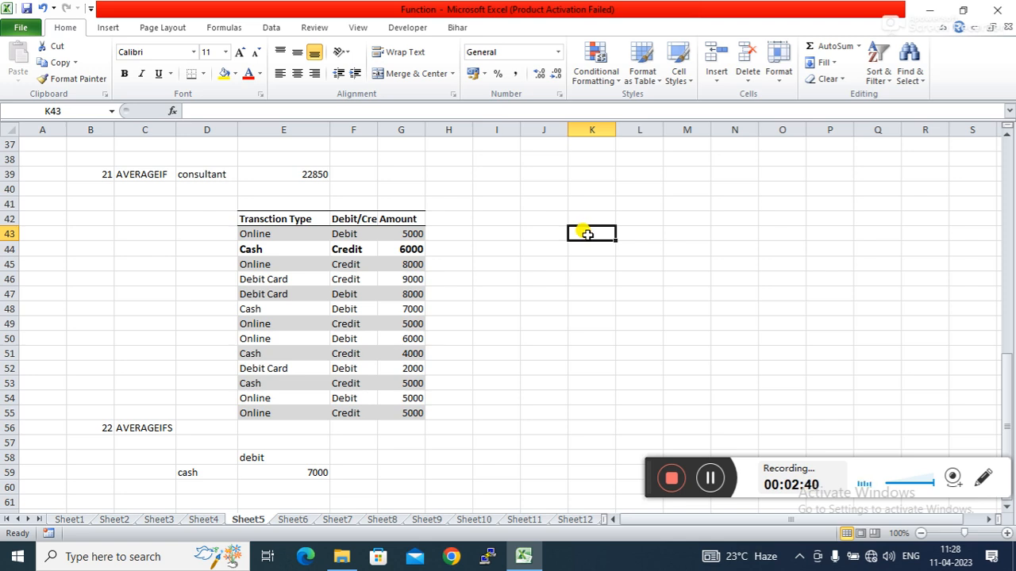
type("=")
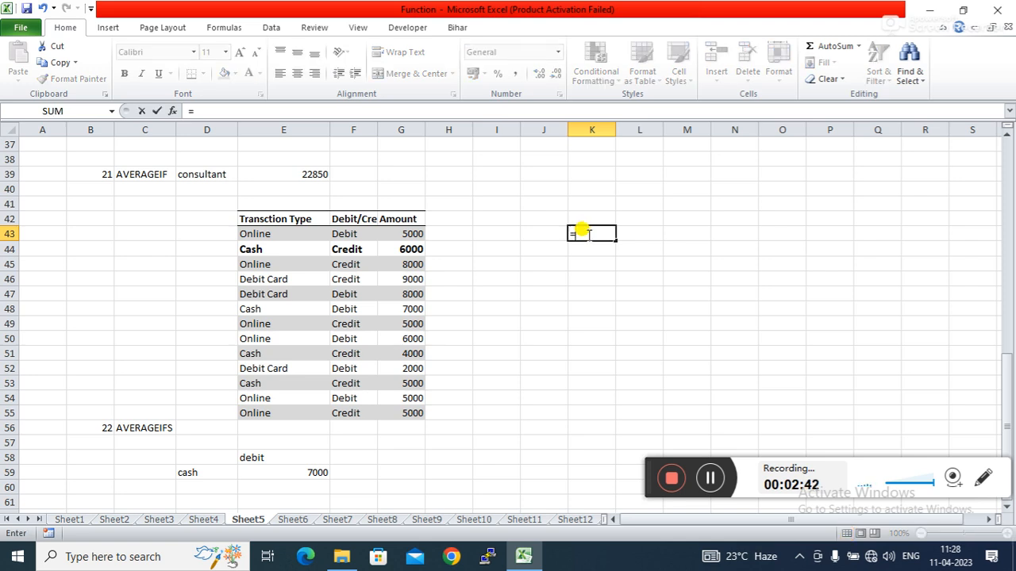
type("av")
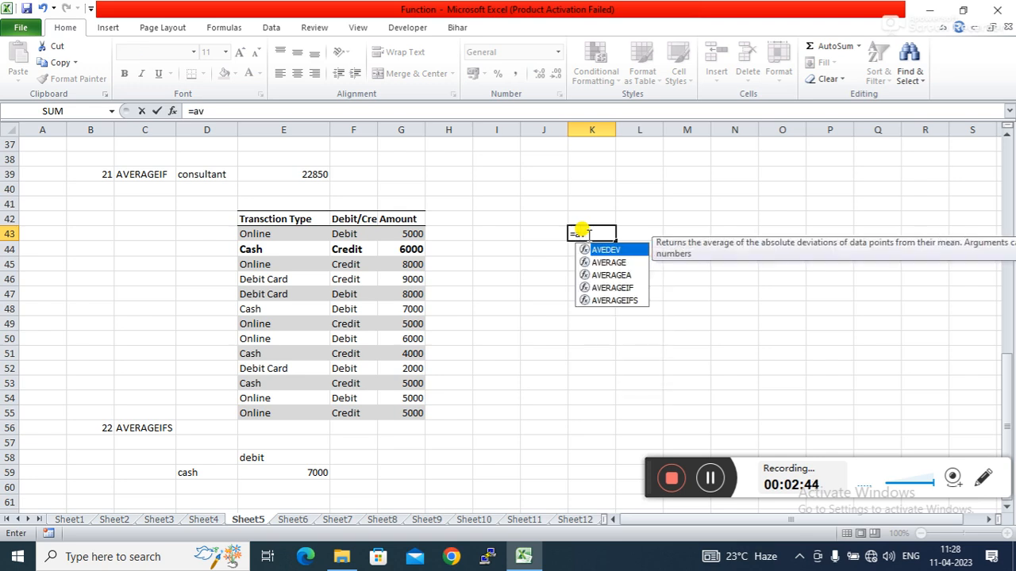
key("Down")
key("Down")
key("Down")
key("Tab")
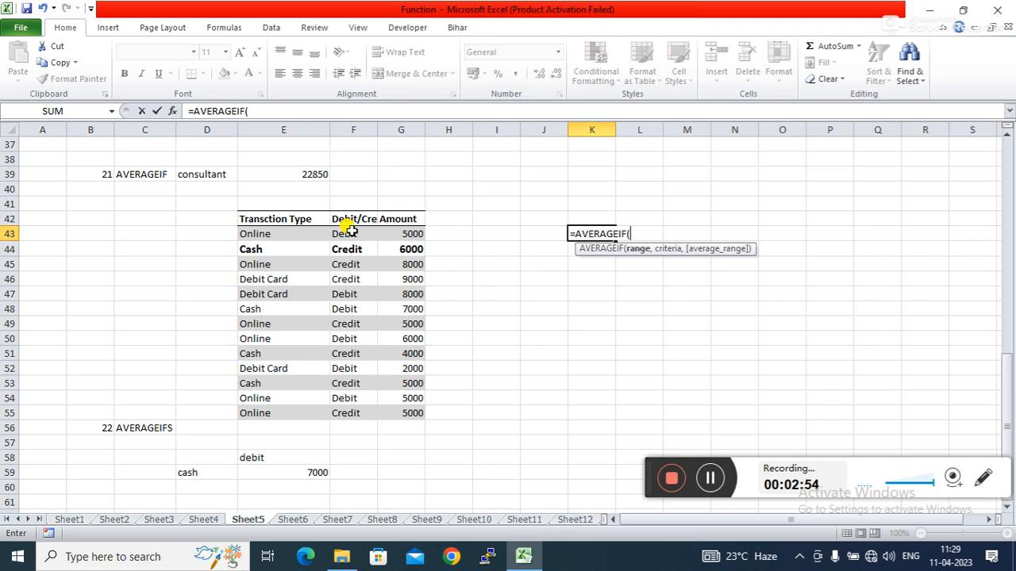
left_click_drag(349, 229, 352, 406)
type(",")
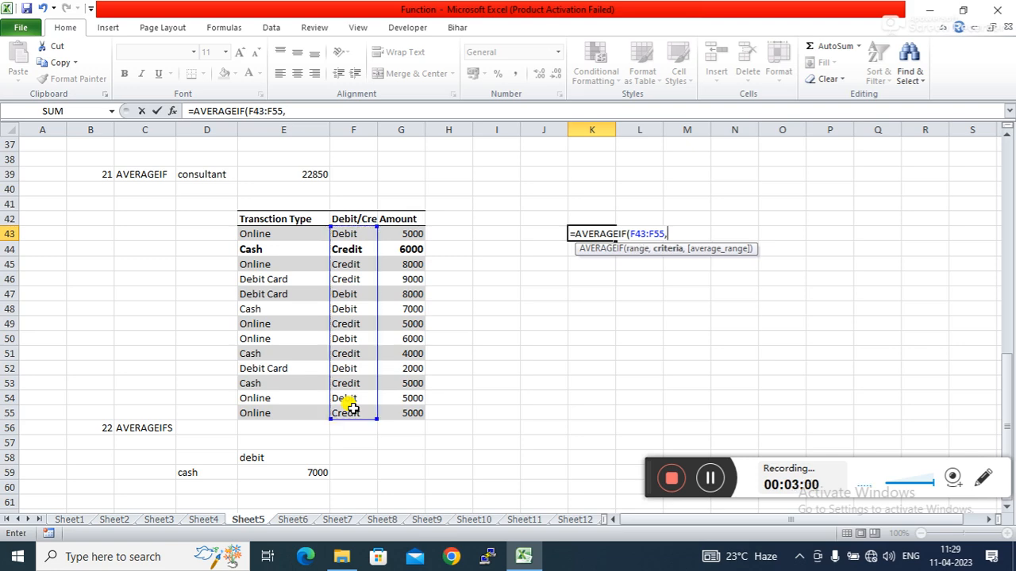
left_click(539, 234)
type(",")
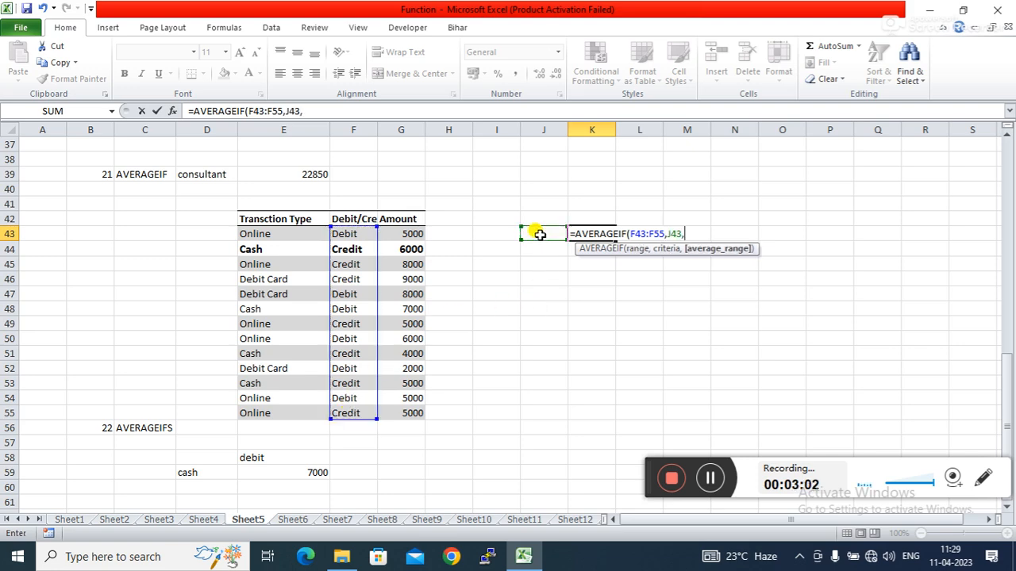
left_click(391, 231)
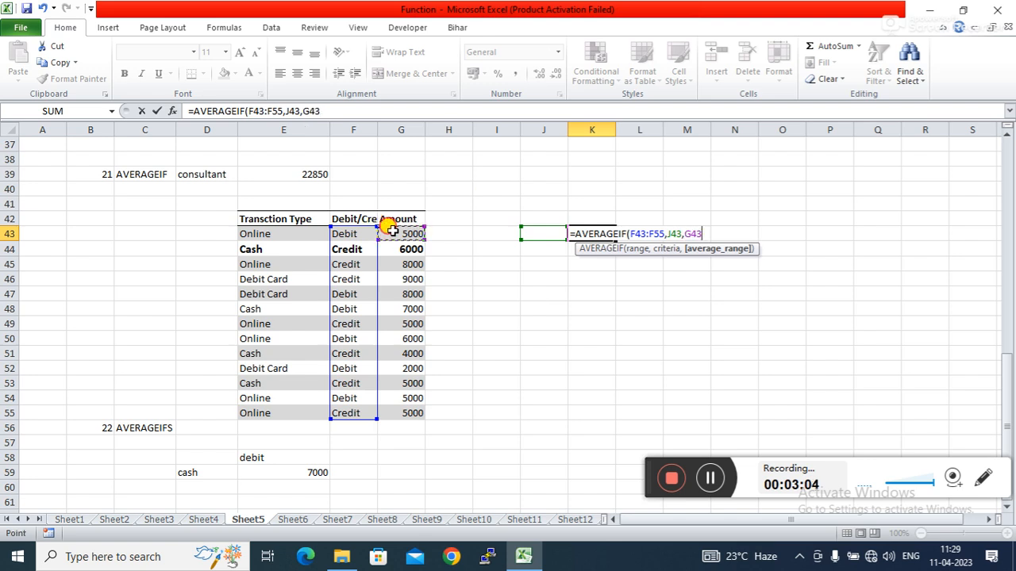
left_click_drag(391, 230, 397, 412)
key("Return")
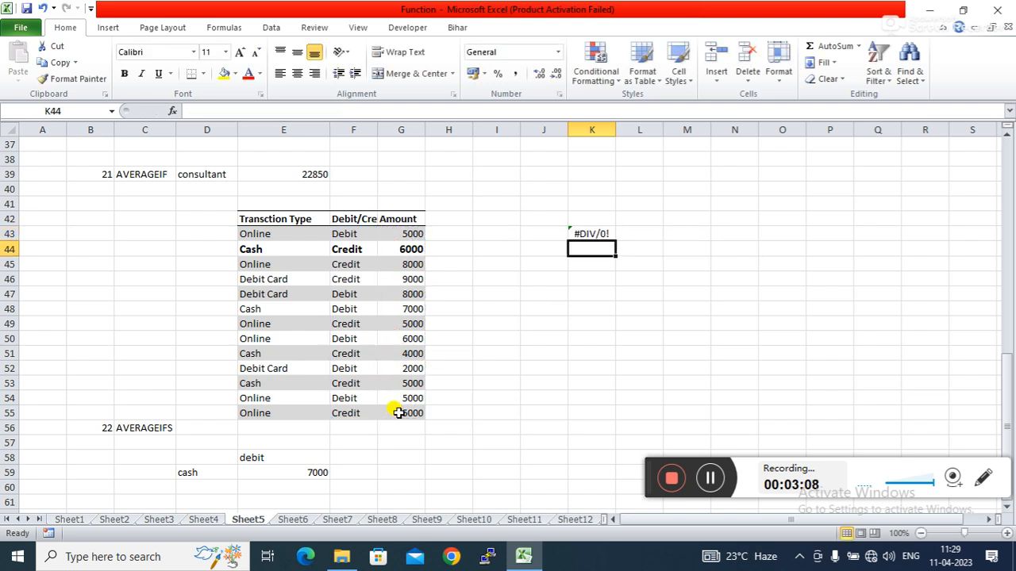
- Enter debit in cell J43 as the criterion for the AVERAGEIF formula
left_click(546, 232)
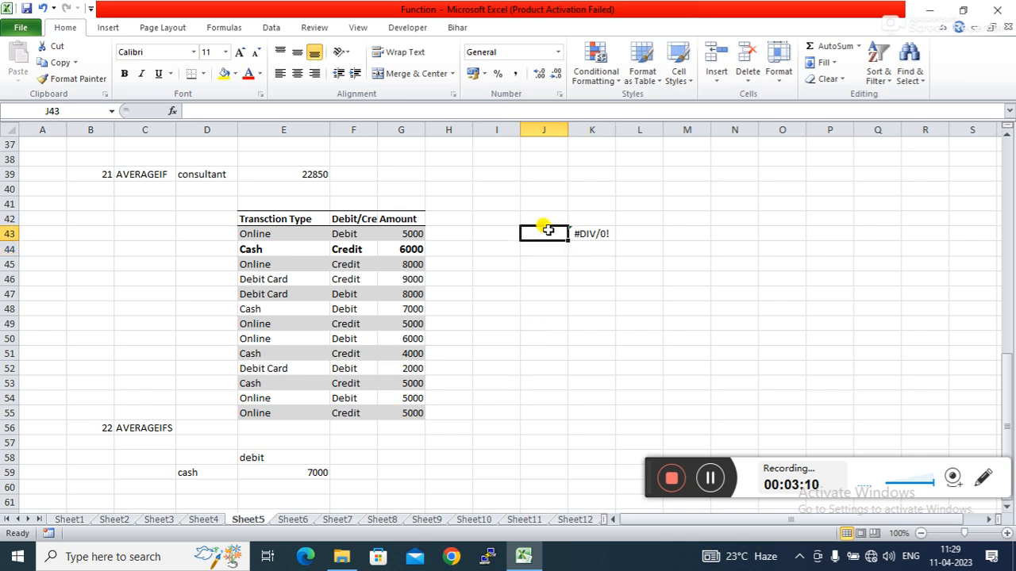
type("debit")
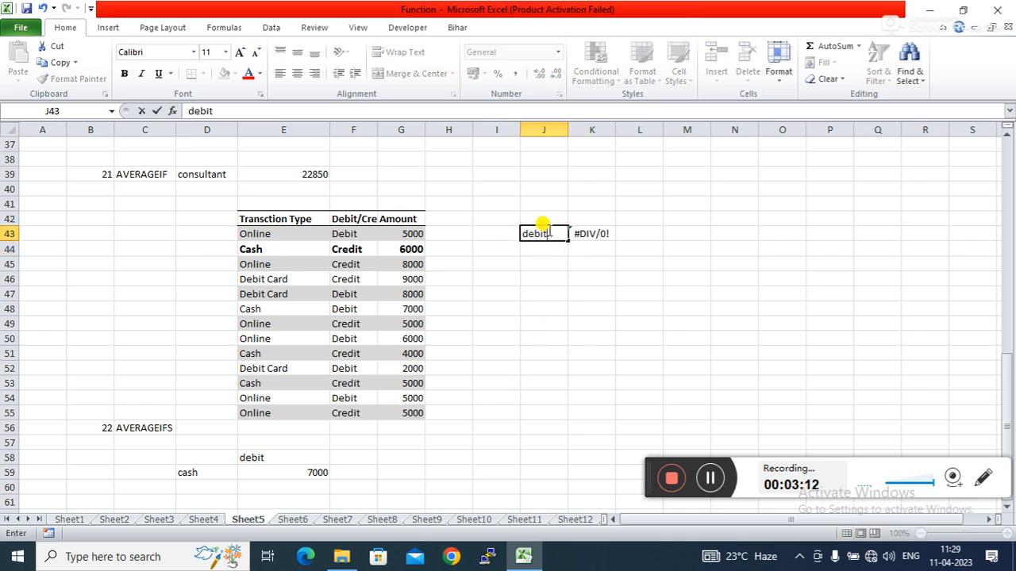
key("Return")
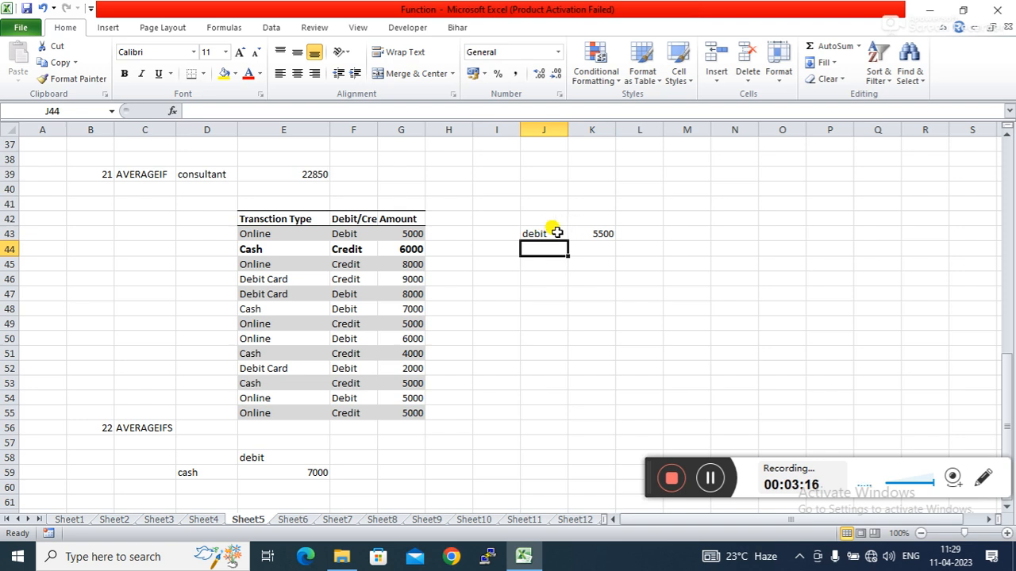
left_click(536, 231)
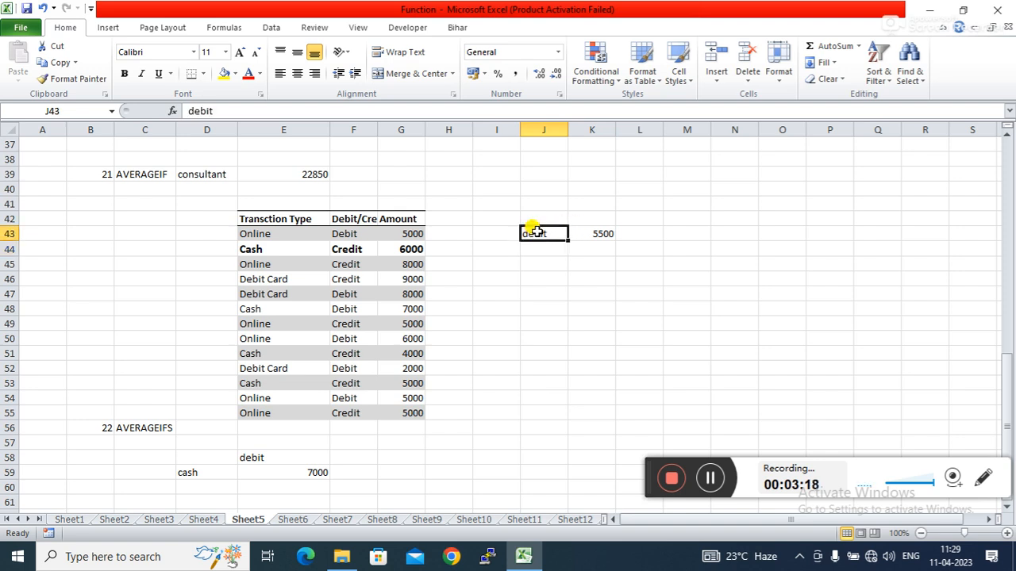
left_click(537, 334)
left_click(559, 319)
type("=")
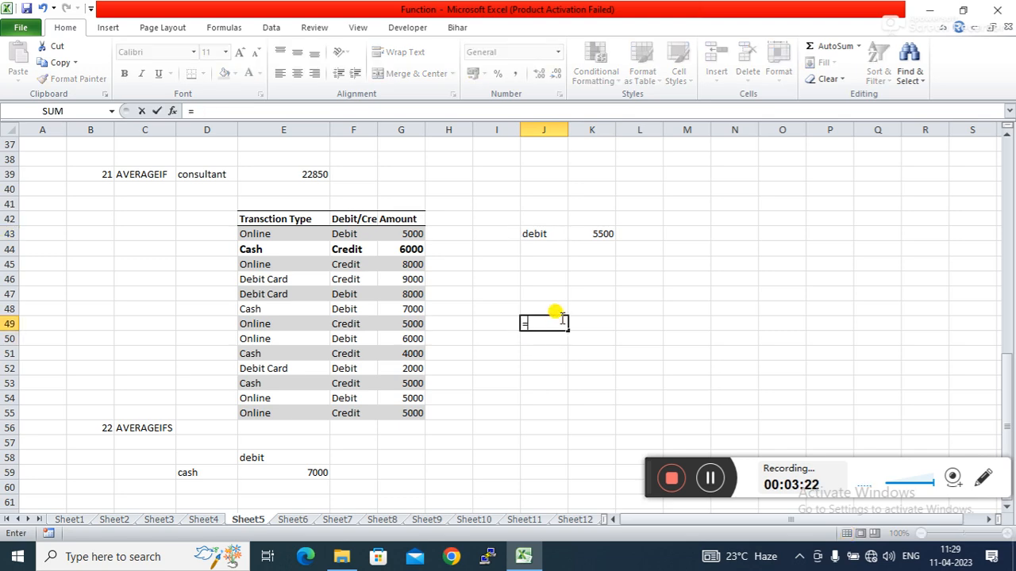
type("av")
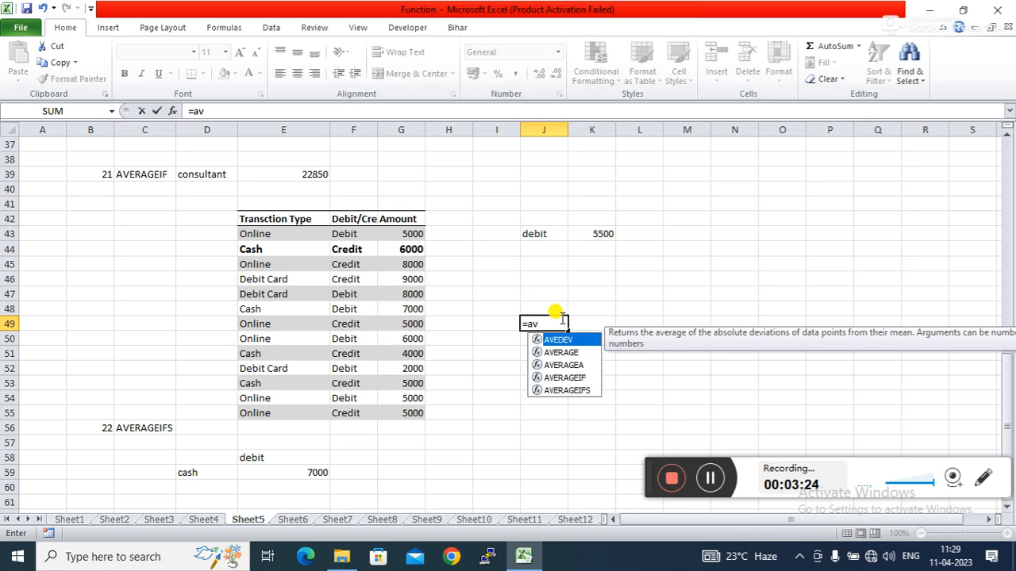
key("Down")
key("Down")
key("Down")
key("Down")
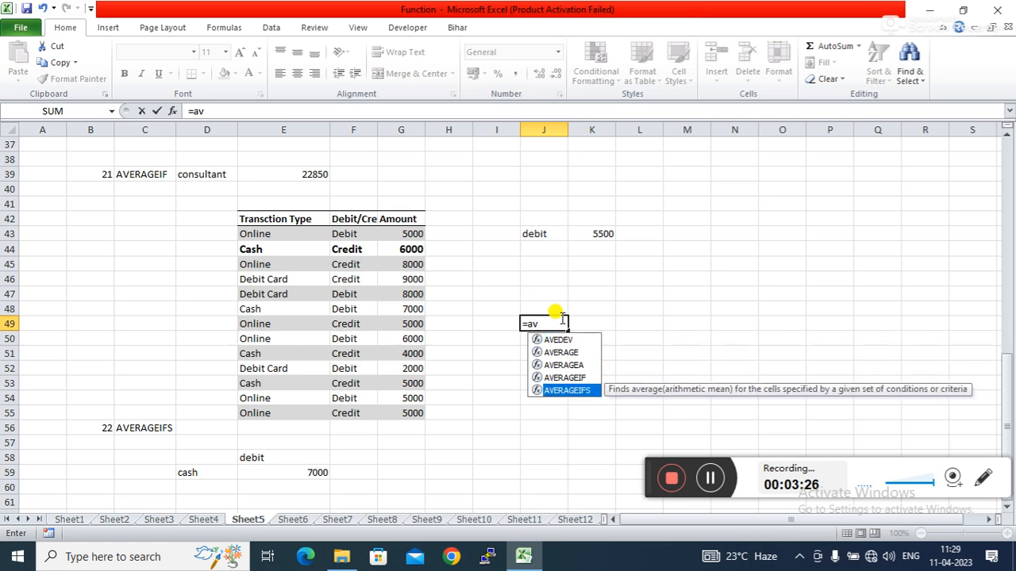
key("Escape")
key("Escape")
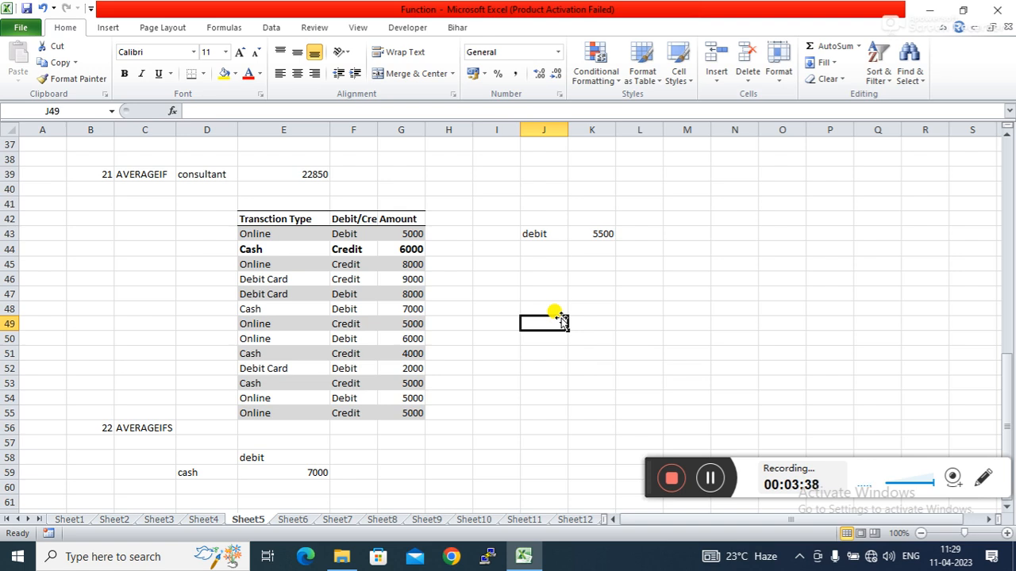
- Begin an AVERAGEIFS formula in cell J49 with the amounts G43:G55 as the average range
type("=av")
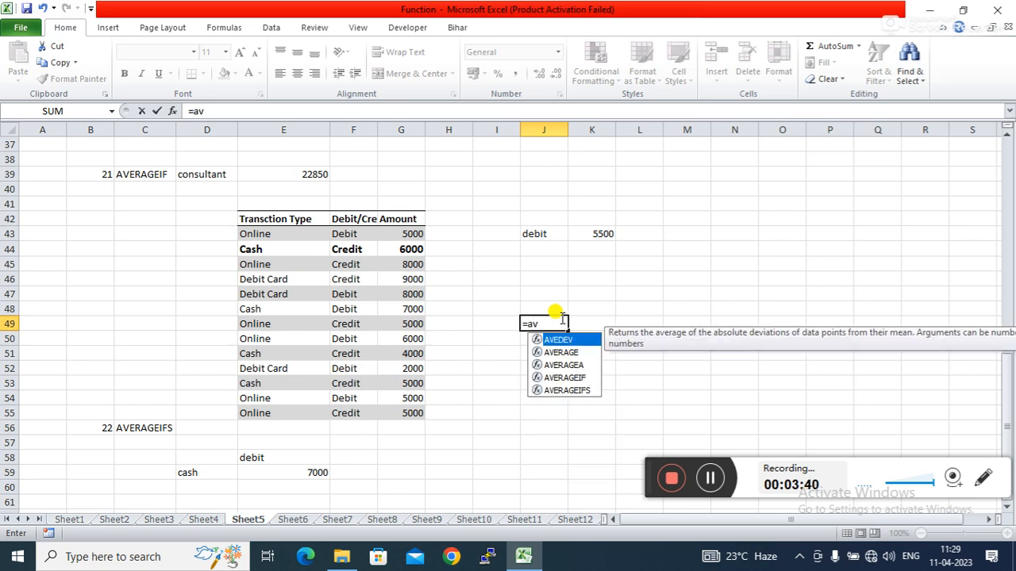
key("Down")
key("Down")
key("Down")
key("Down")
key("Tab")
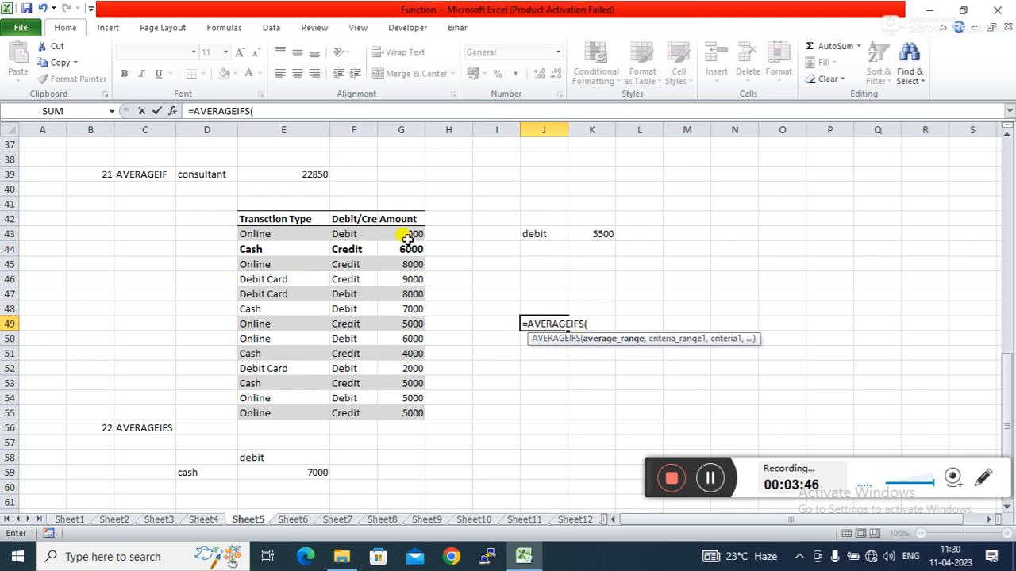
left_click_drag(405, 234, 407, 409)
type(",")
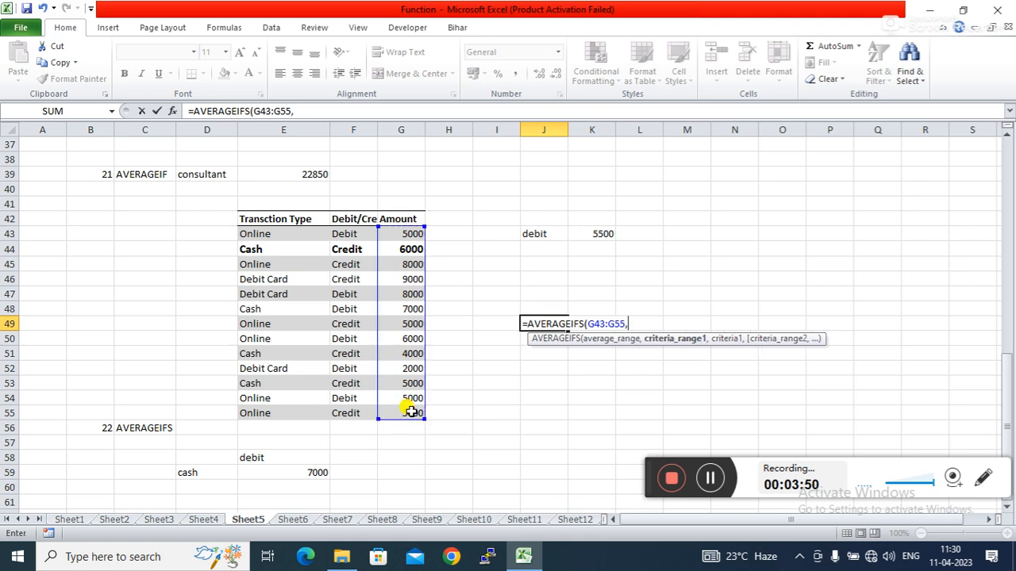
- Add the transaction types E43:E55 as the first criteria range of the AVERAGEIFS formula, with cell I49 as its criterion
left_click(284, 232)
left_click_drag(286, 232, 292, 414)
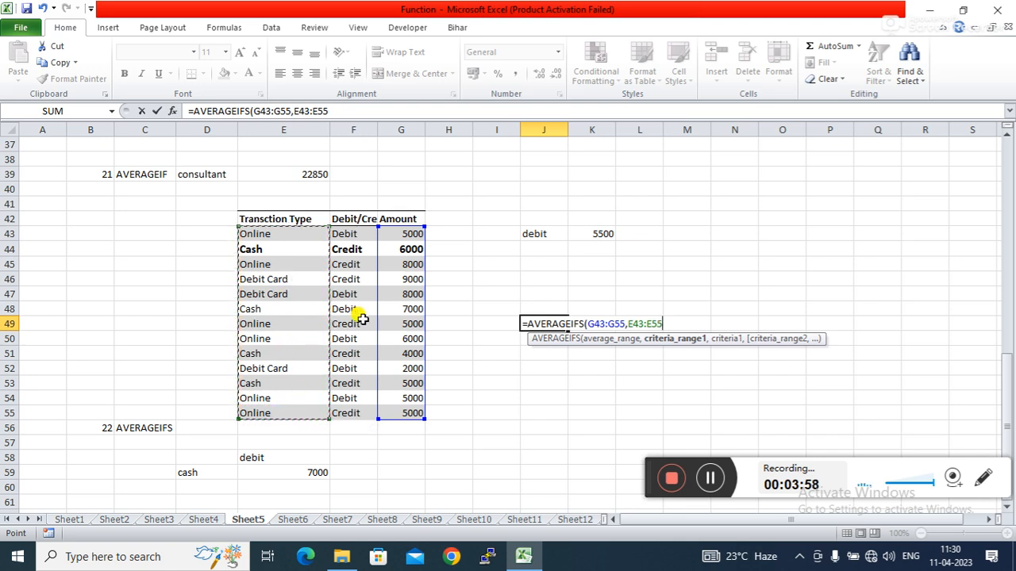
type(",")
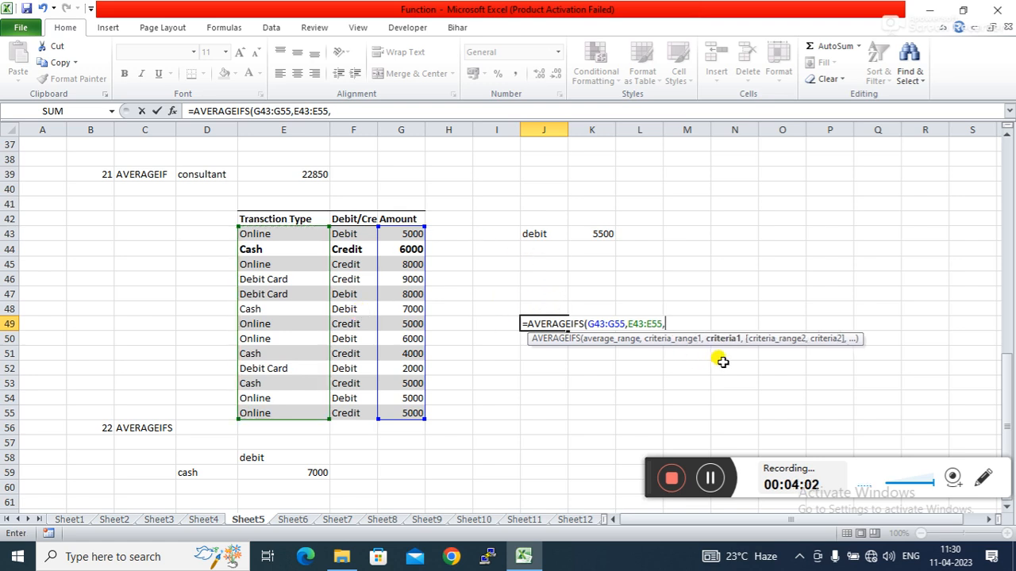
left_click(493, 321)
type(",")
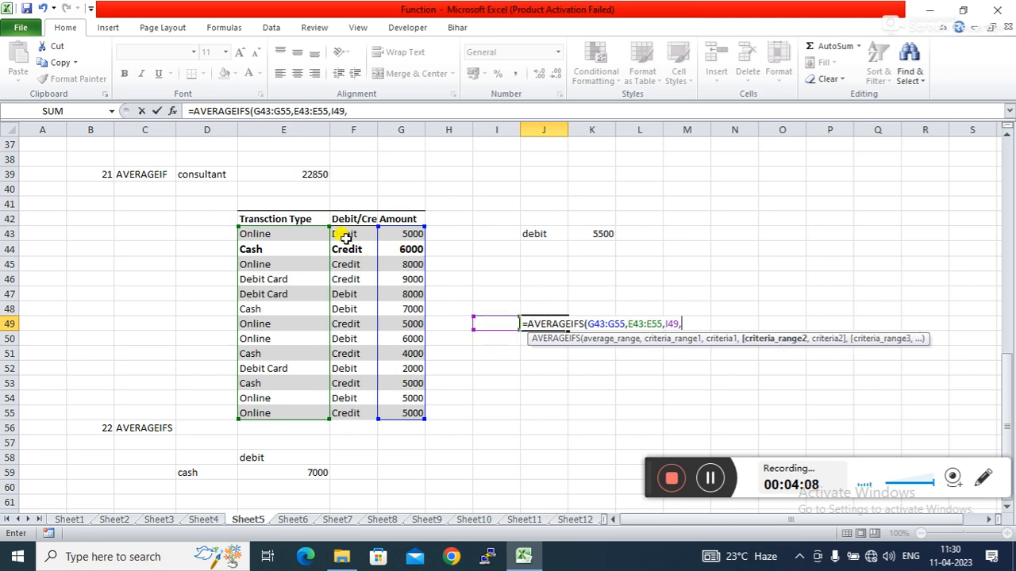
- Add F43:F55 as the second criteria range with cell J48 as its criterion and complete the AVERAGEIFS formula
left_click_drag(343, 234, 350, 406)
type(",")
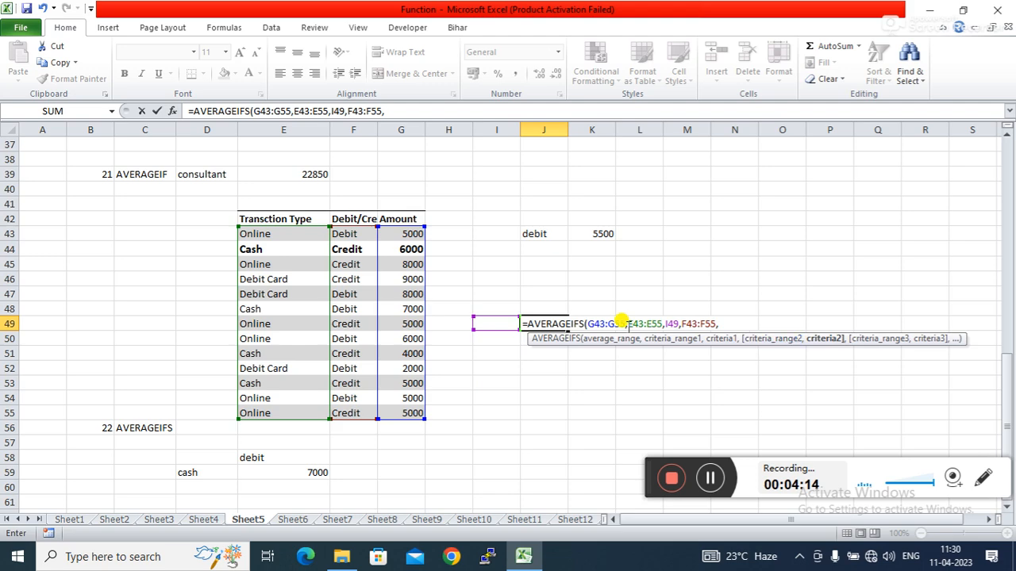
left_click(554, 306)
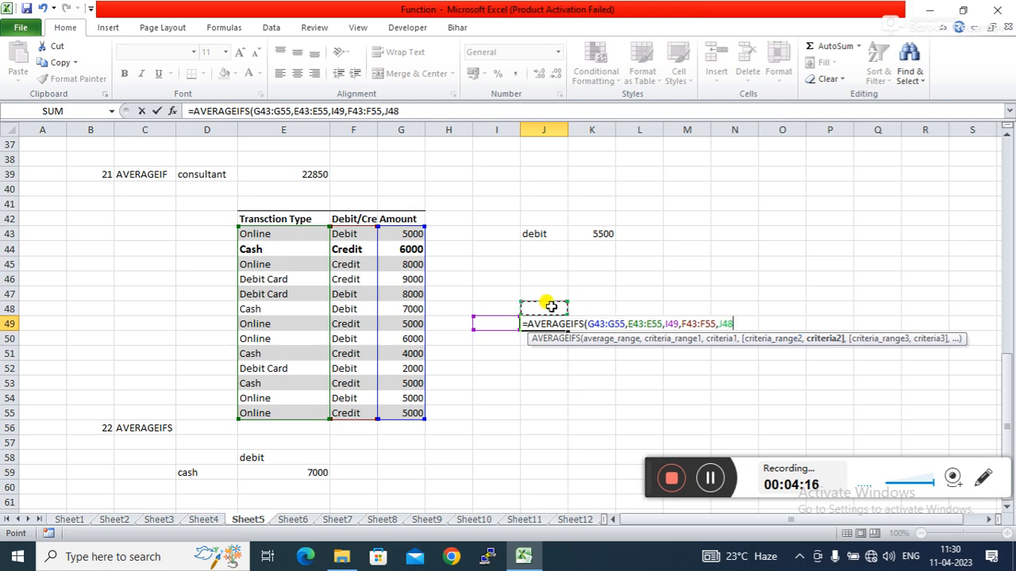
type(")")
key("Return")
- Enter the AVERAGEIFS criteria cash in cell I49 and debit in cell J48
left_click(504, 318)
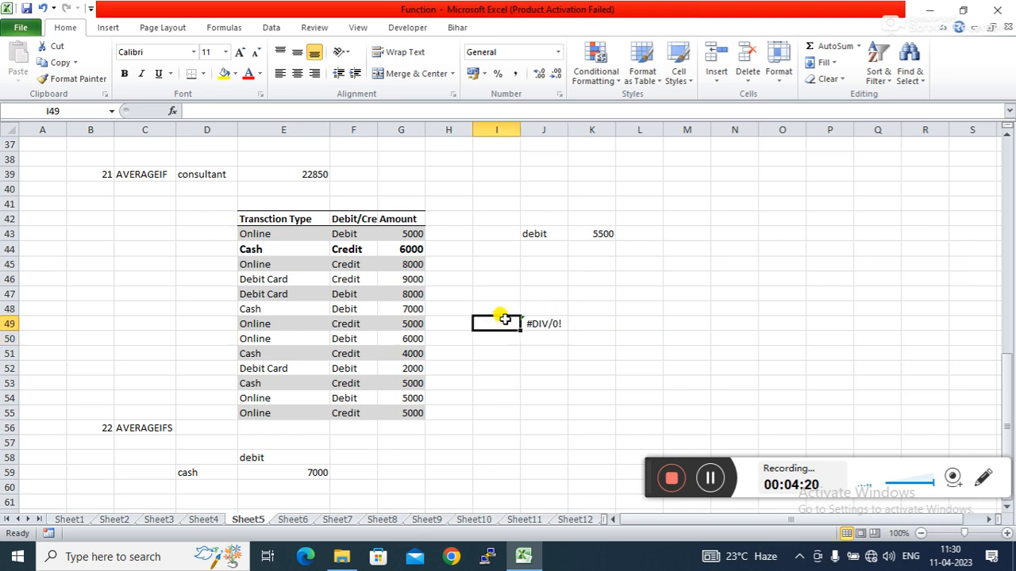
type("cash")
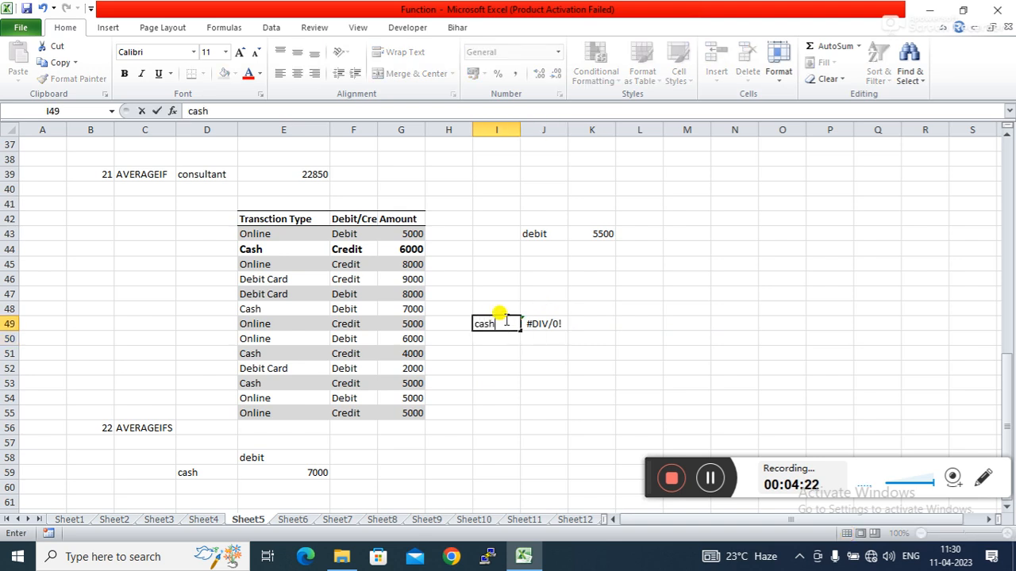
key("Up")
key("Right")
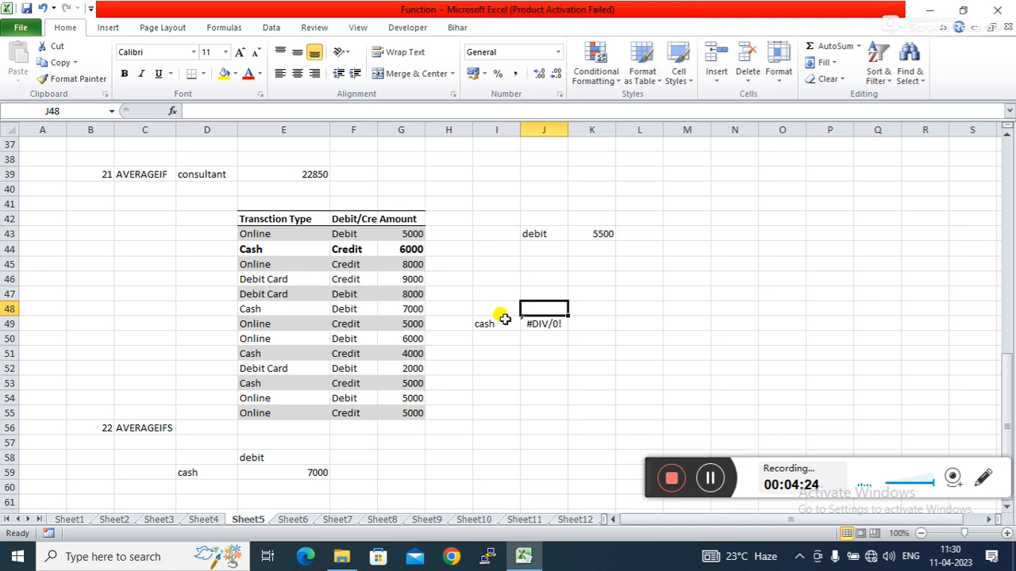
type("d")
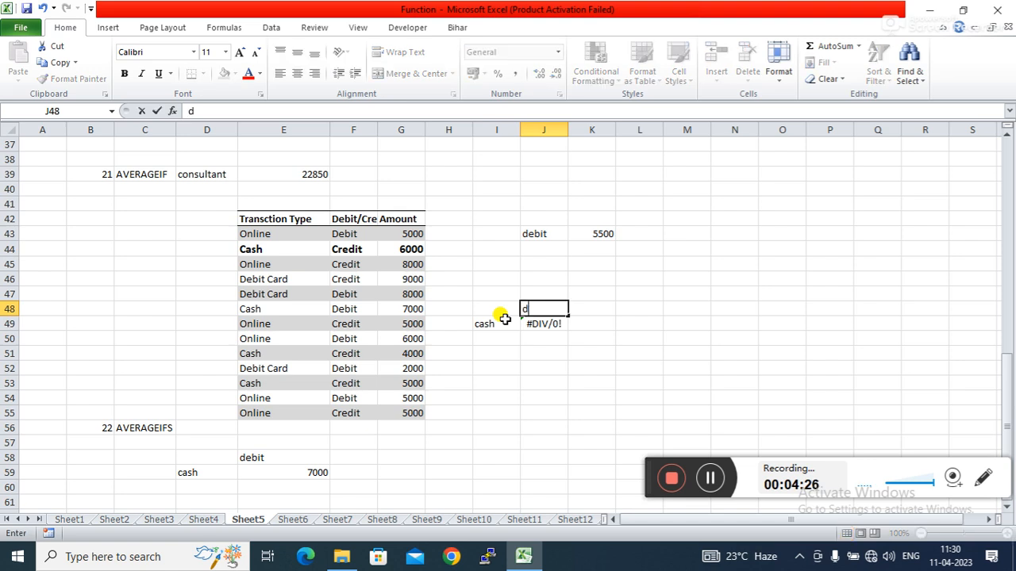
type("ebit")
key("Return")
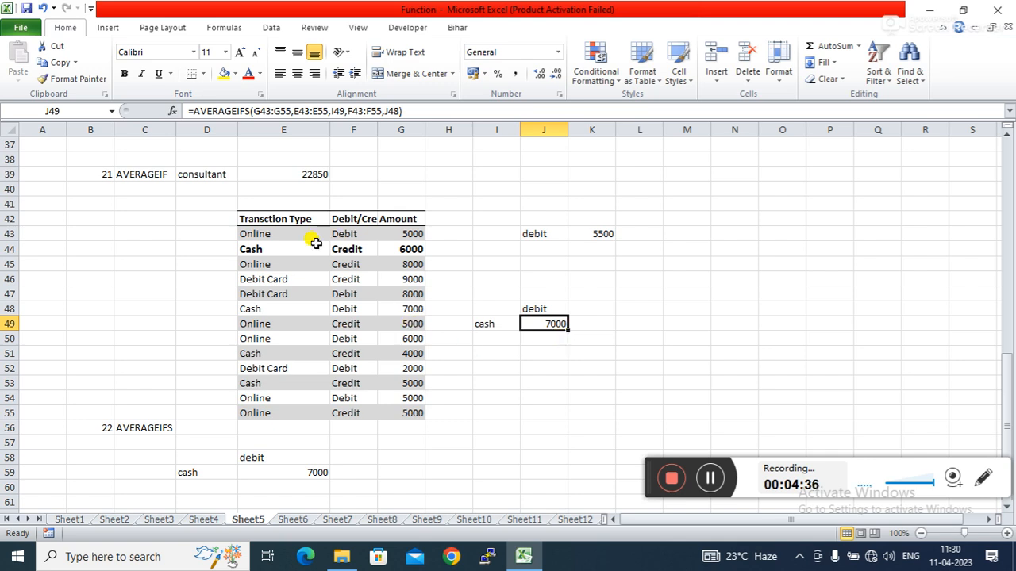
- Change the AVERAGEIFS criterion in cell J48 to credit
left_click(530, 306)
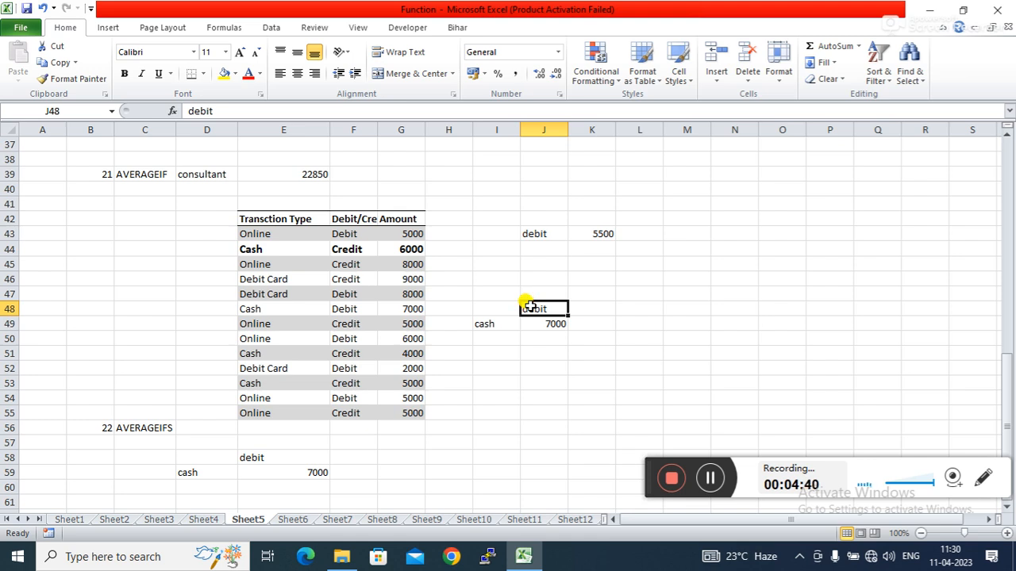
type("cre")
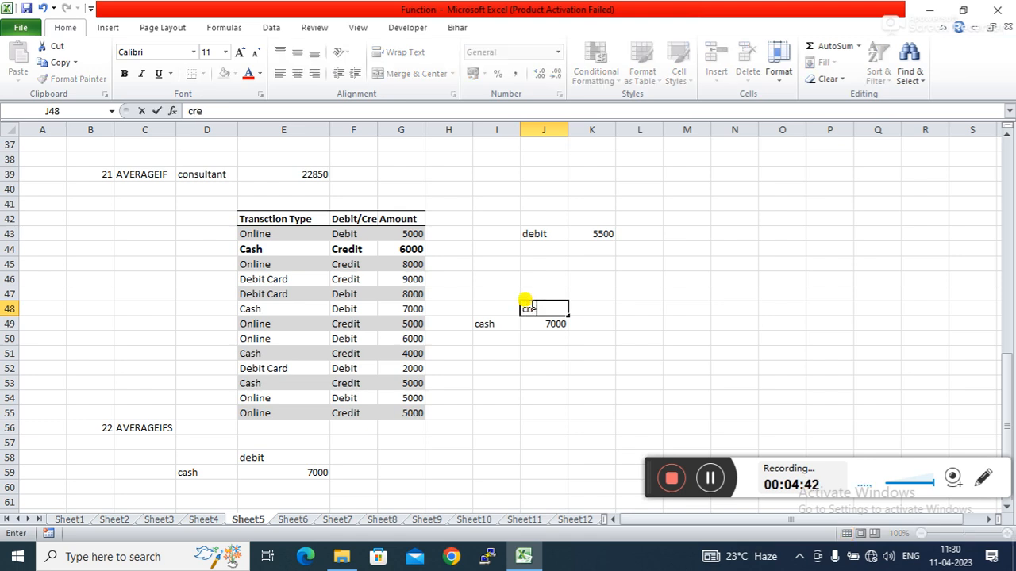
type("dit")
key("Return")
left_click(652, 323)
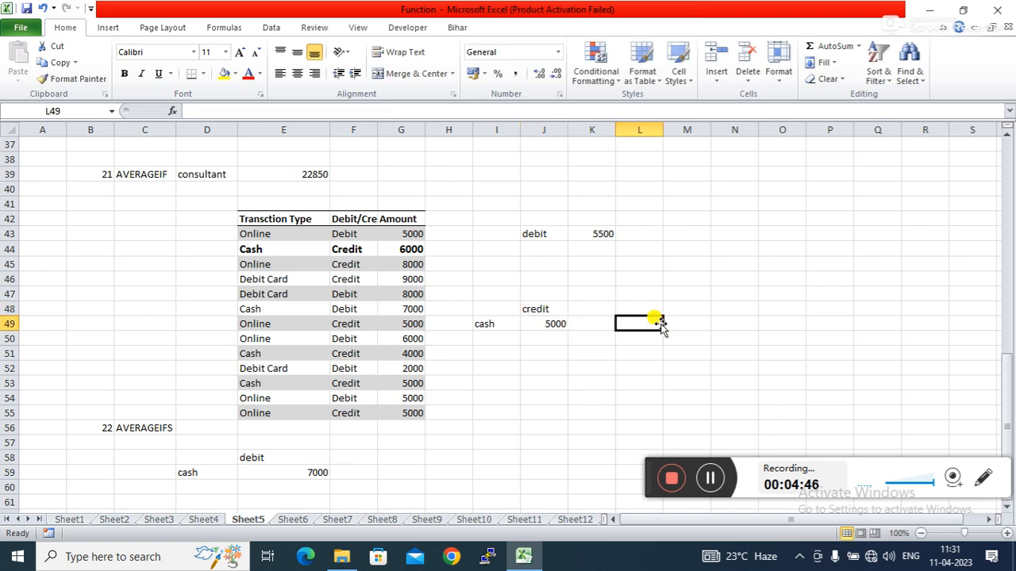
- Change the AVERAGEIFS criterion in cell I49 to online
left_click(495, 323)
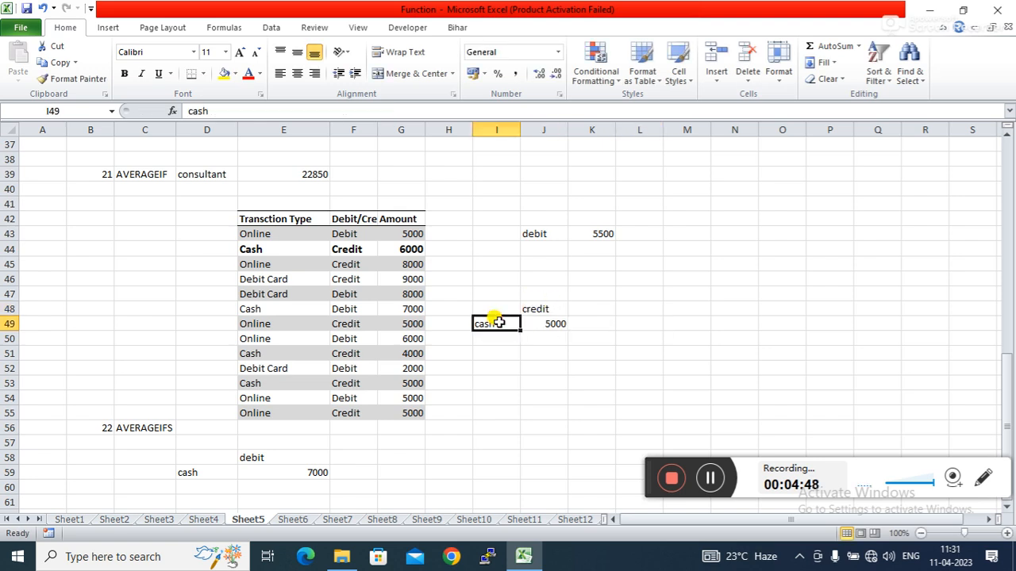
type("onli")
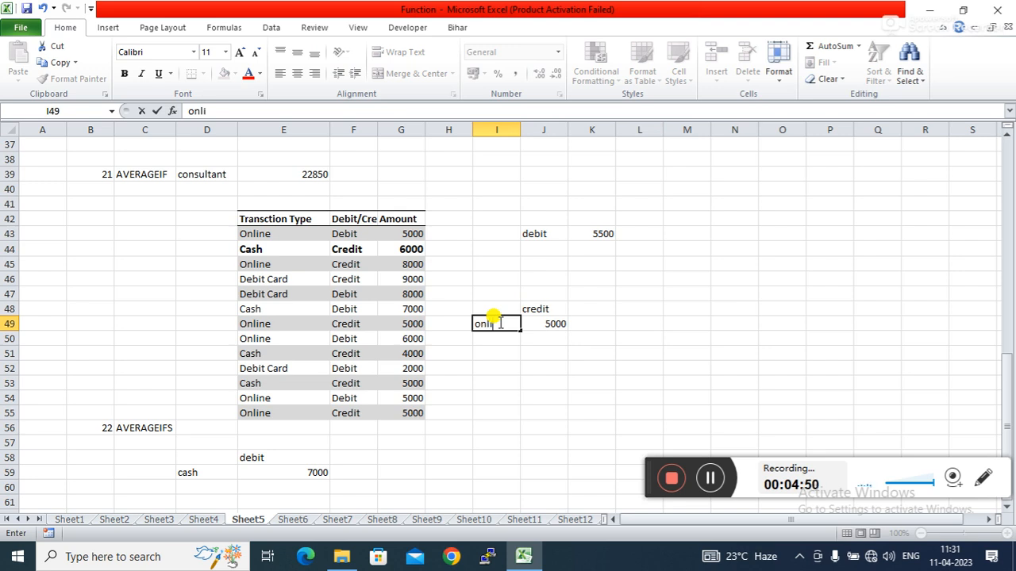
type("ne")
key("Return")
left_click(590, 363)
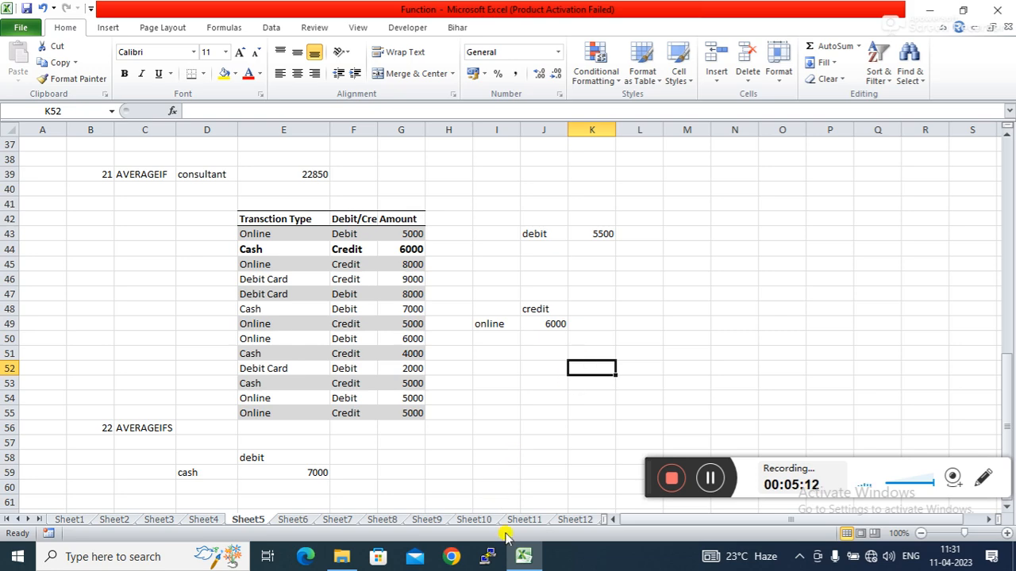
- Switch to Sheet6 and go over the percentage example's values in cells D8 and E8
left_click(309, 521)
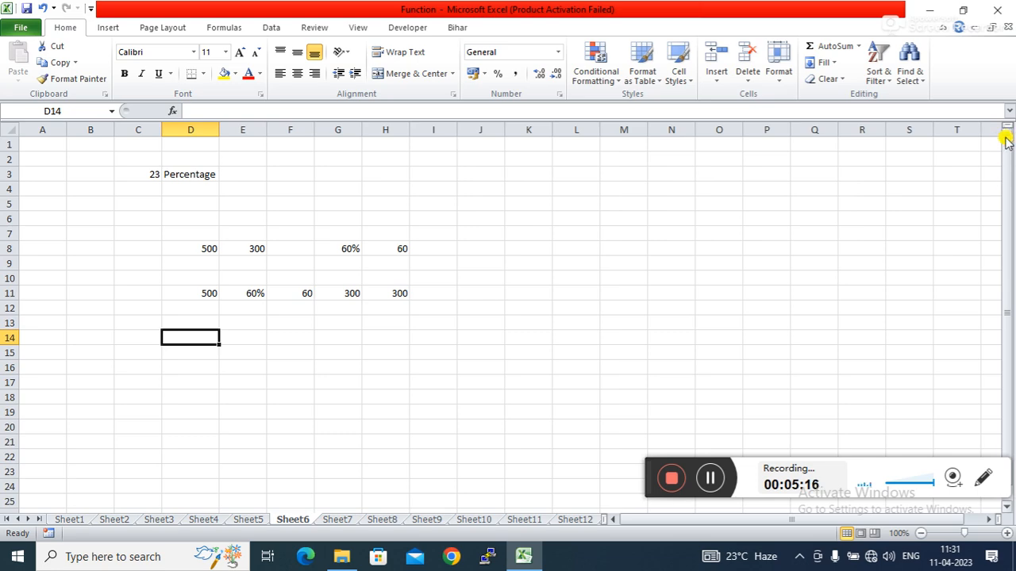
left_click(535, 251)
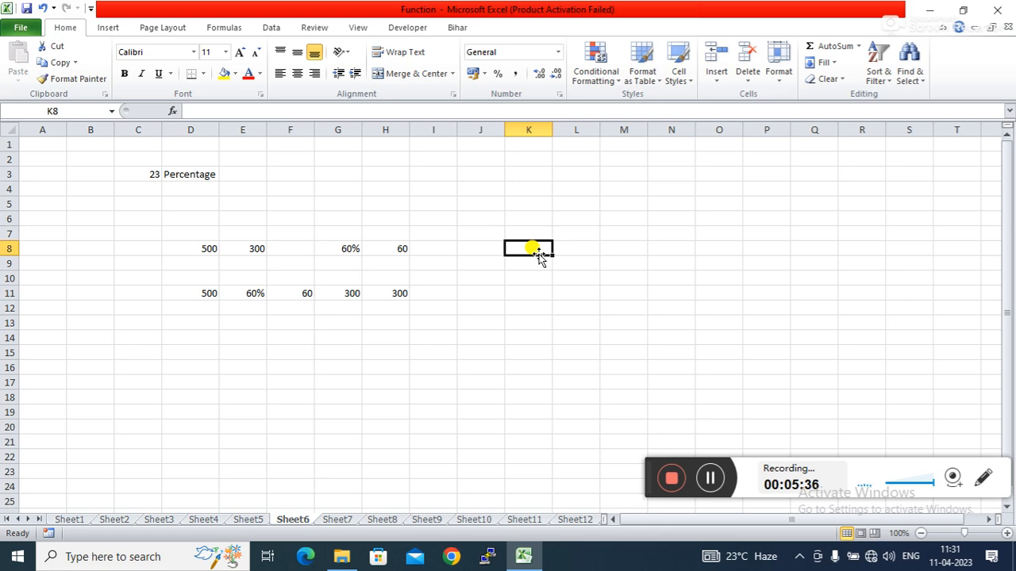
left_click(543, 173)
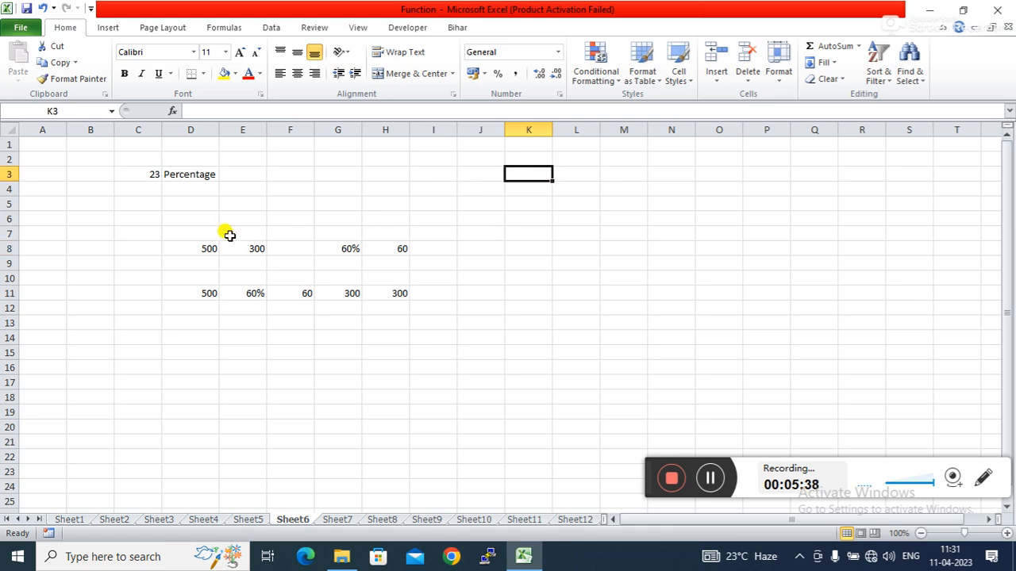
left_click(199, 247)
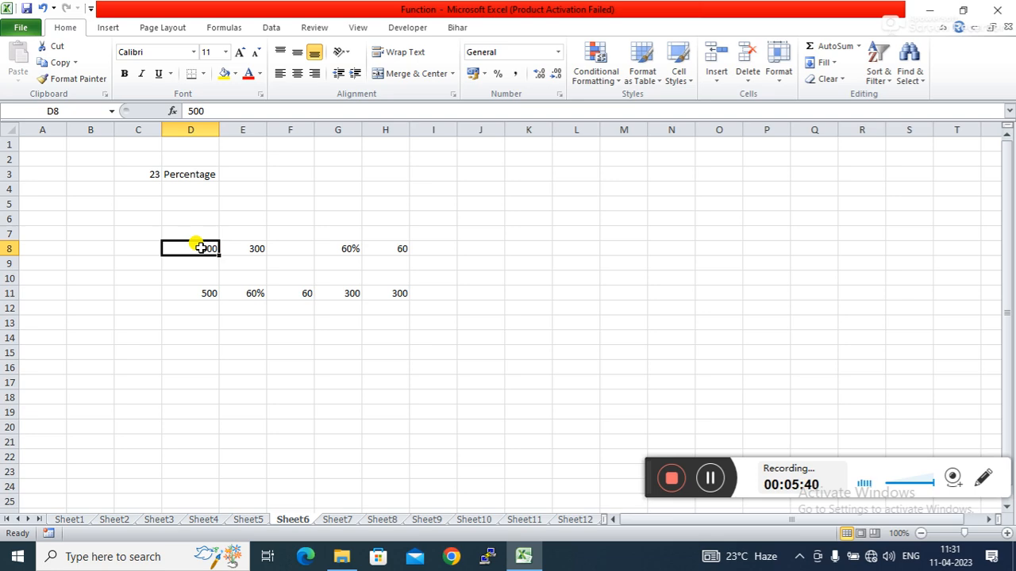
left_click(239, 247)
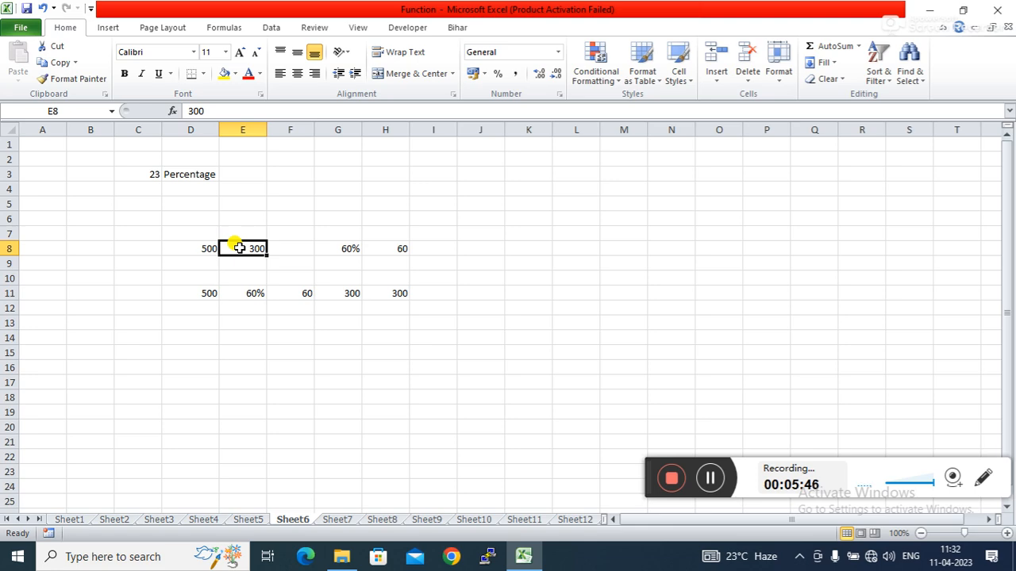
left_click(486, 232)
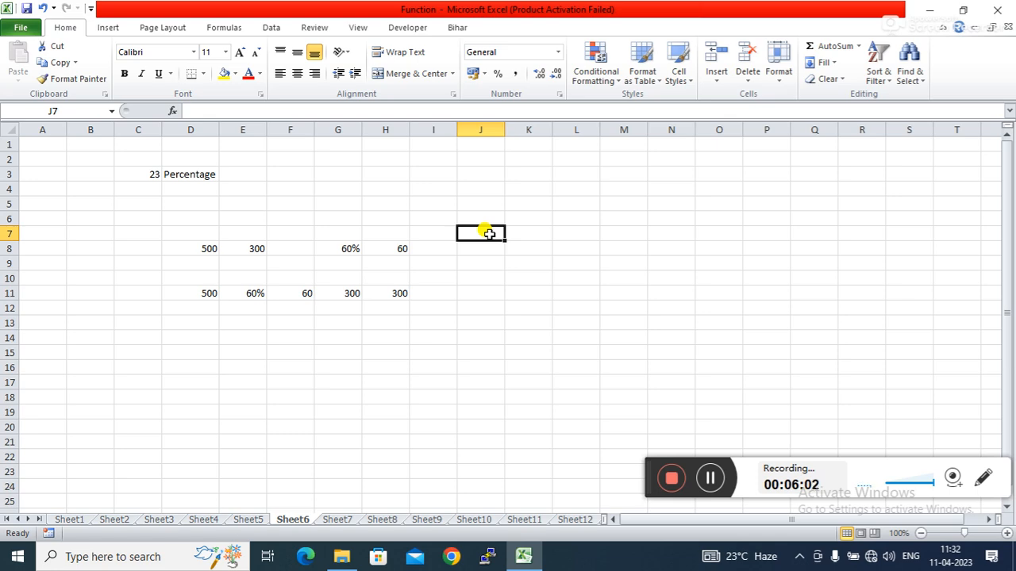
left_click(486, 251)
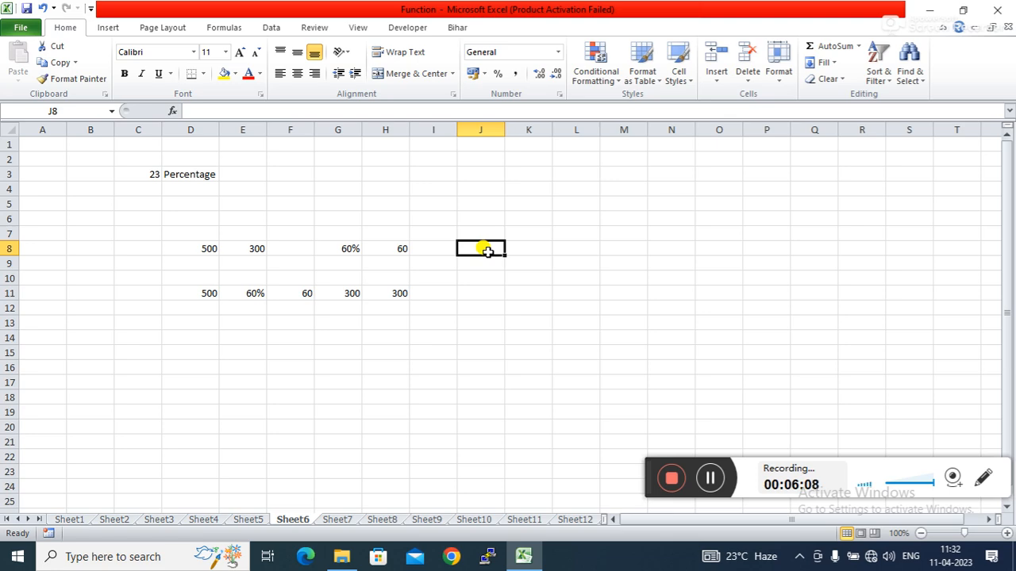
left_click(516, 250)
left_click(490, 249)
left_click(516, 248)
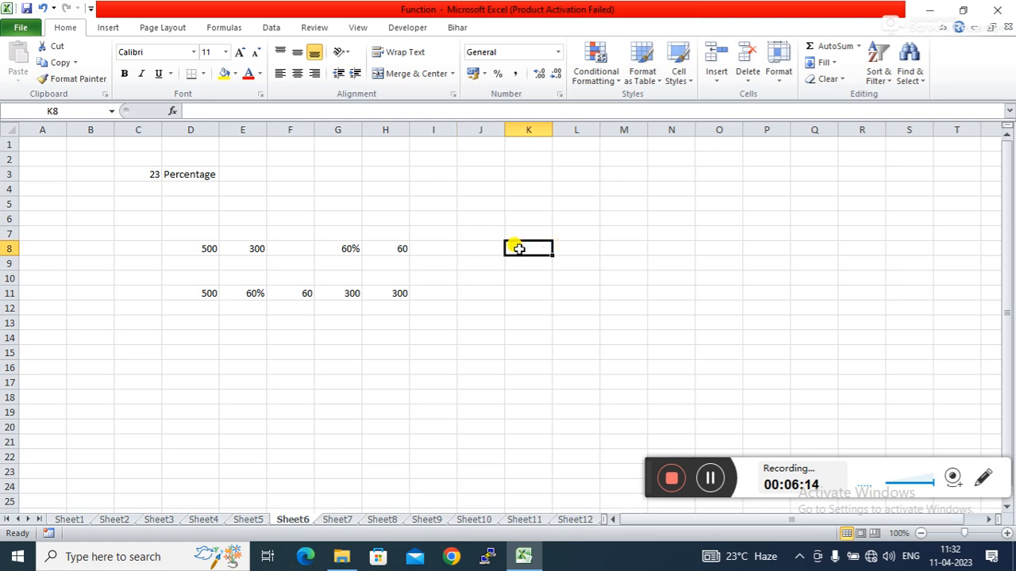
left_click(482, 243)
- Enter the formula =E8/D8*100 in cell K8 to calculate the percentage
left_click(520, 247)
type("=")
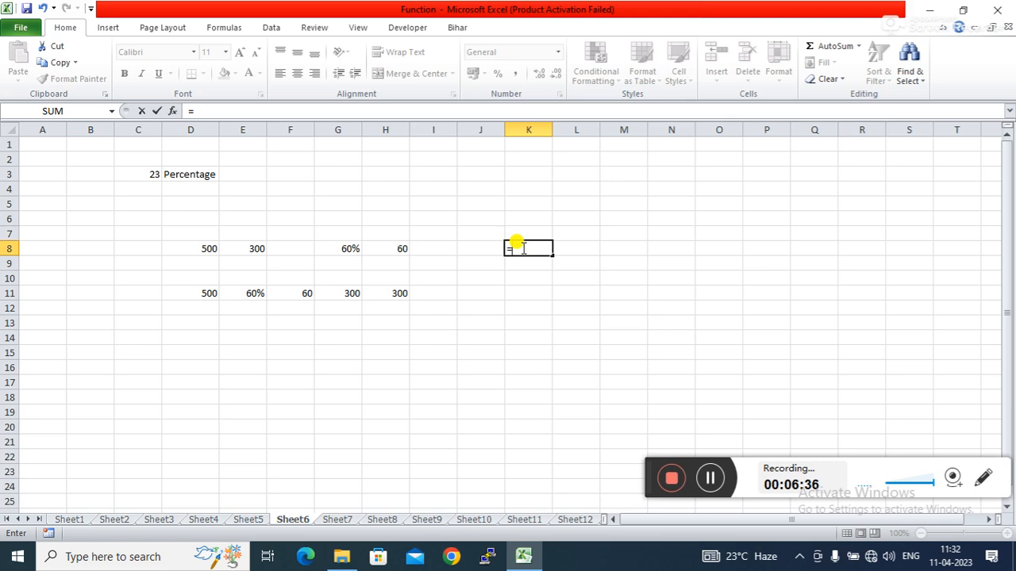
left_click(239, 249)
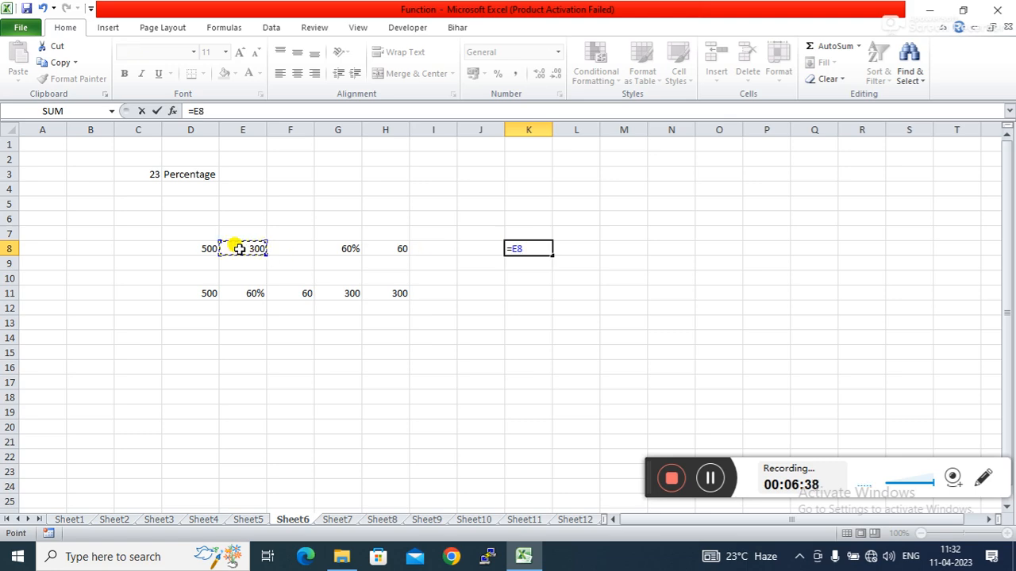
type("/")
left_click(200, 249)
type("*100")
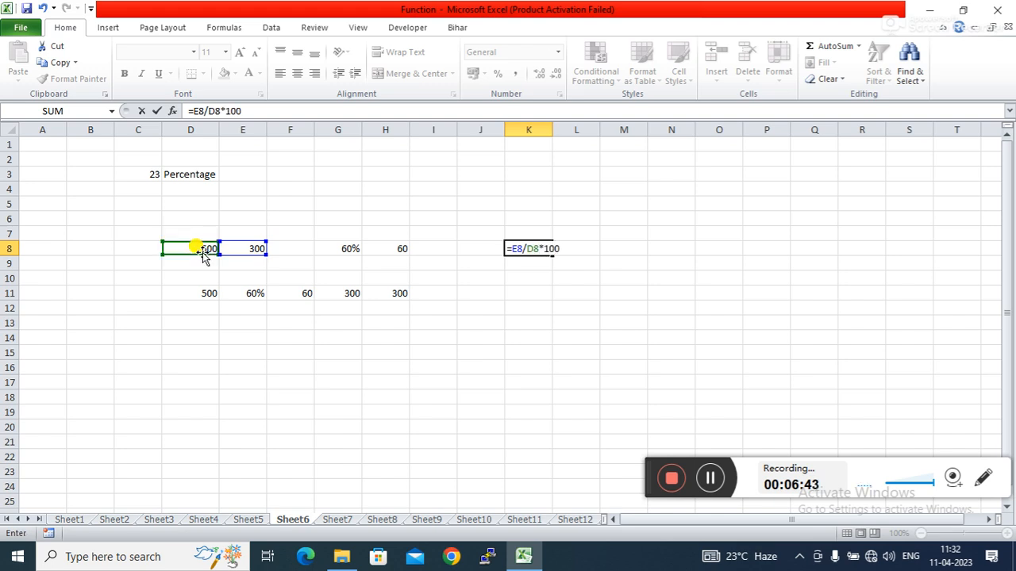
key("Return")
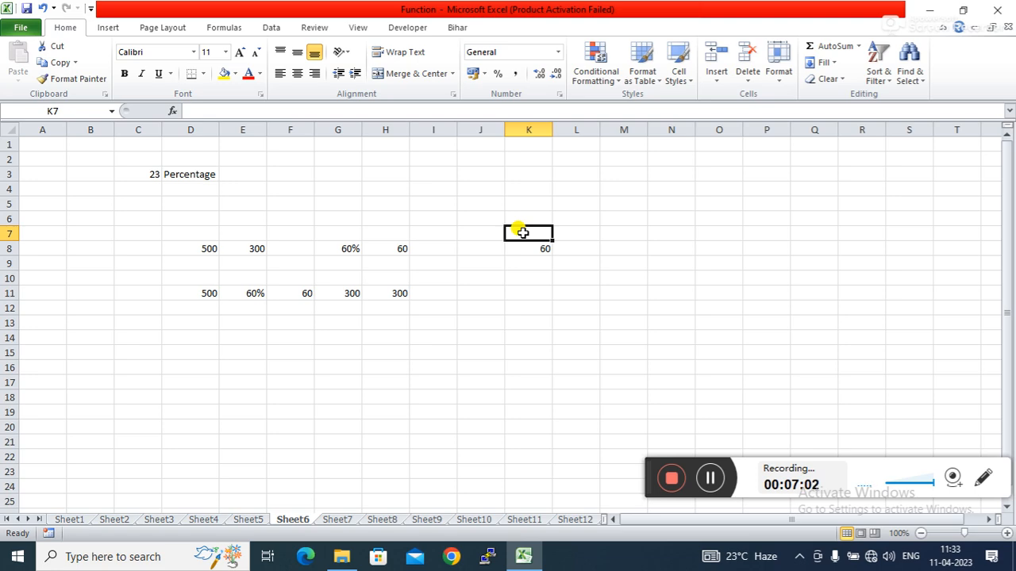
- Apply the percent style to the calculated result in cell K8
left_click(608, 248)
left_click(568, 249)
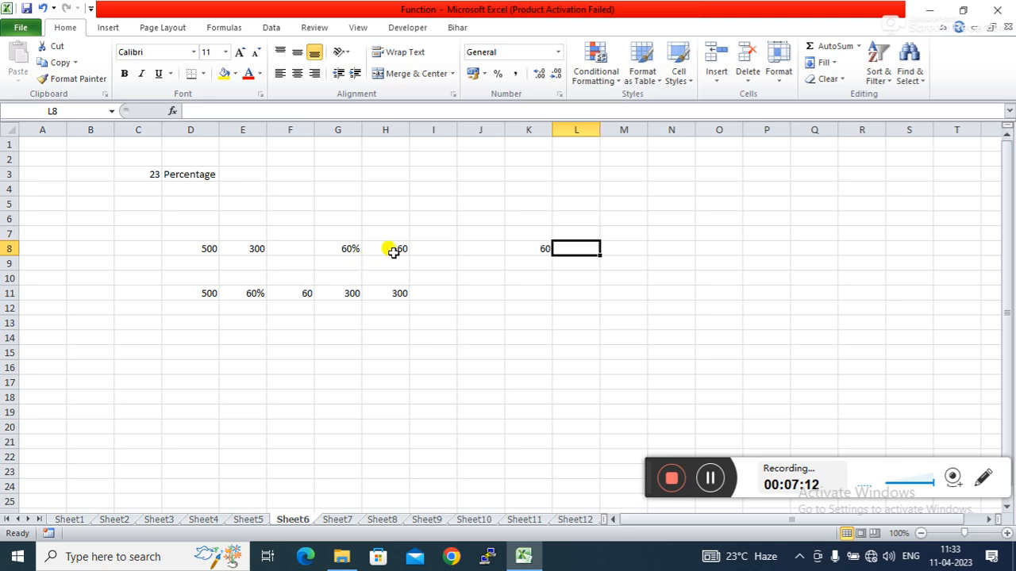
left_click(446, 265)
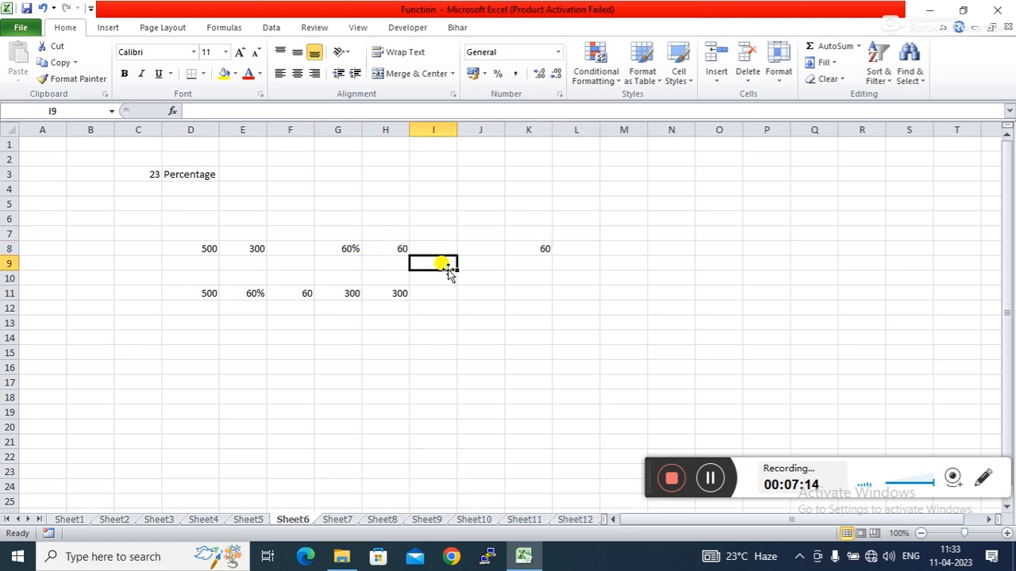
left_click(526, 248)
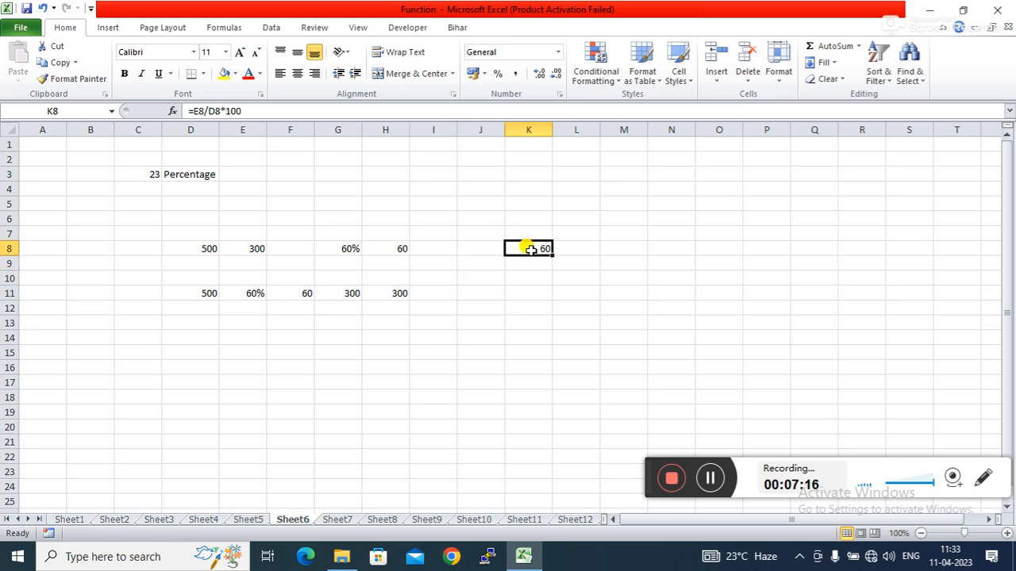
left_click(497, 74)
left_click(652, 205)
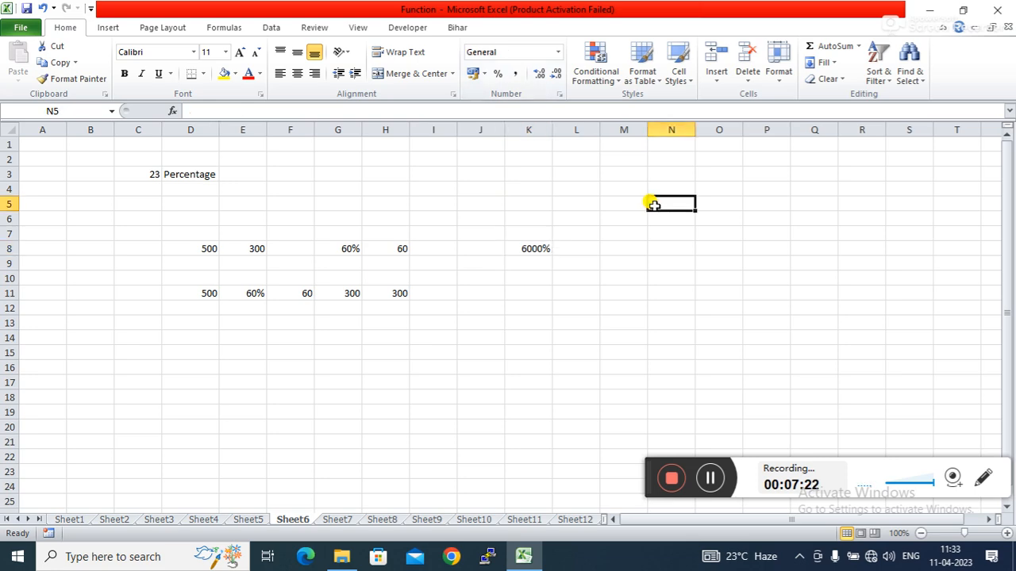
- Set the number format of cell K8 to Percentage with two decimal places
left_click(528, 247)
left_click(558, 52)
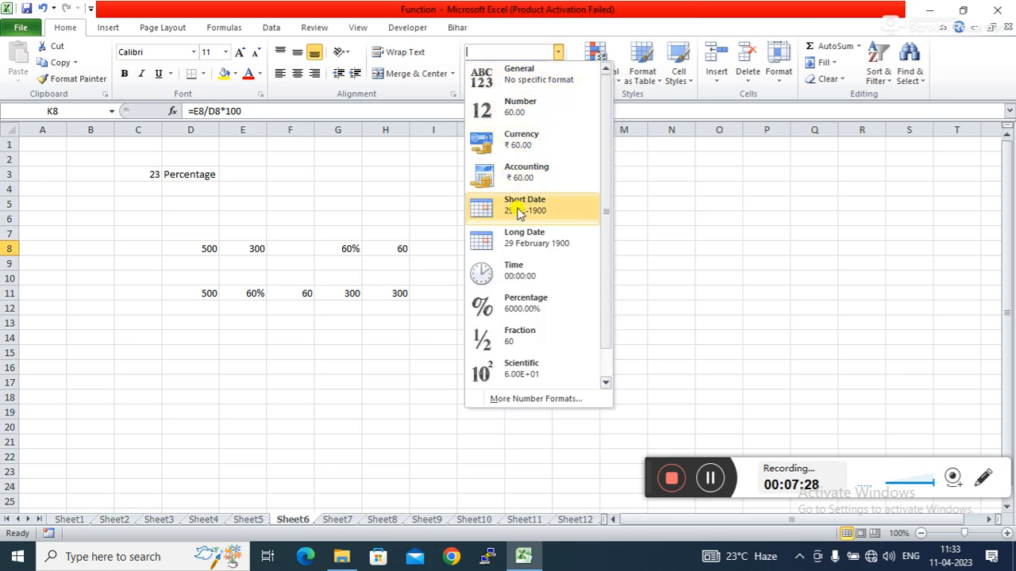
left_click(511, 304)
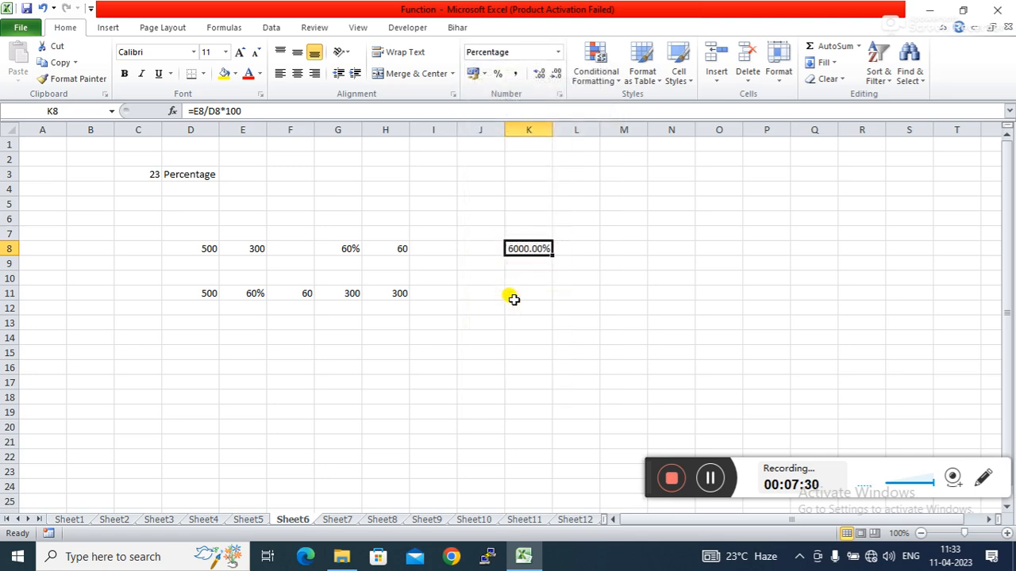
left_click(668, 200)
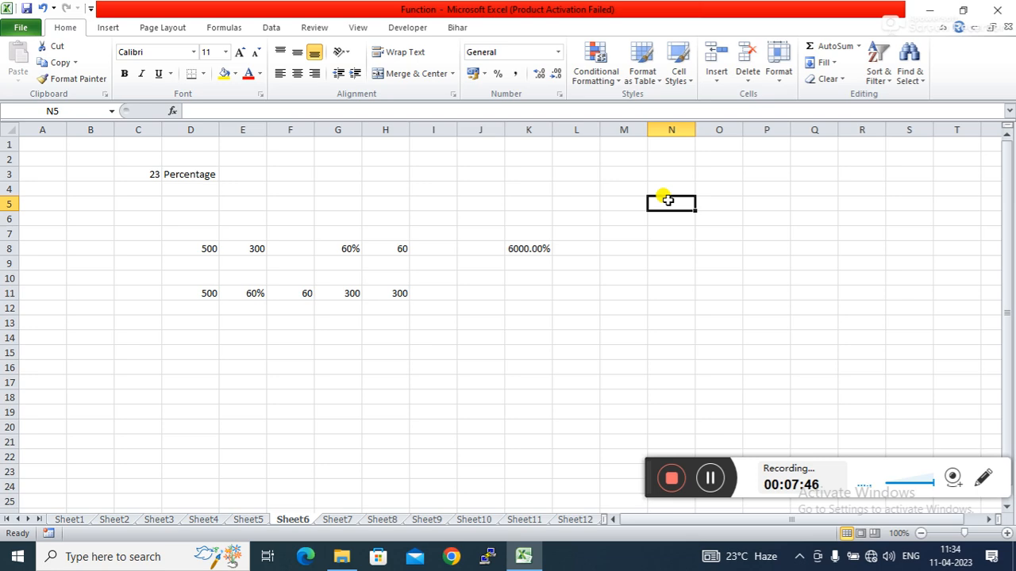
- Remove the *100 from the formula in cell K8, leaving =E8/D8
left_click(517, 250)
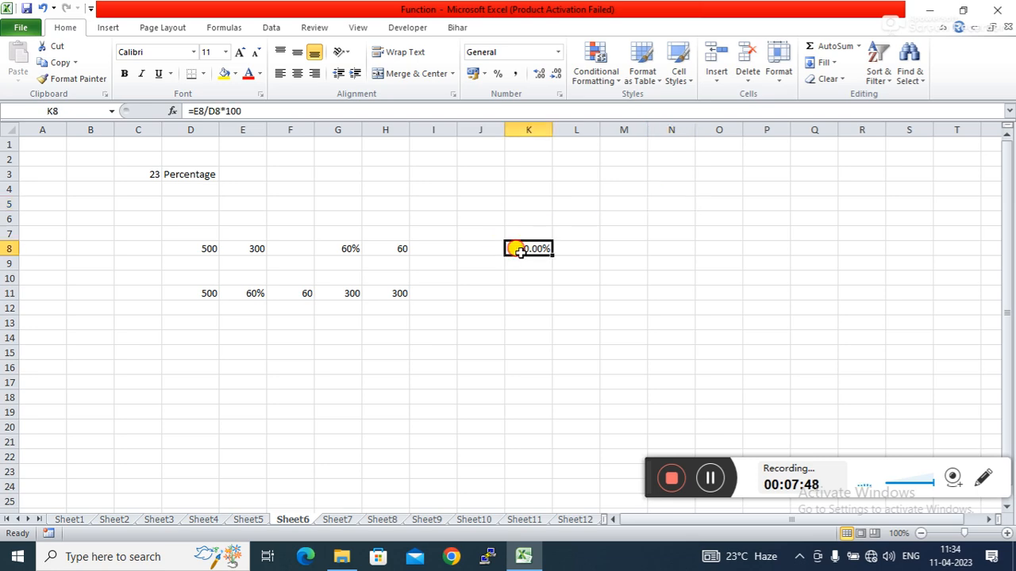
left_click(251, 112)
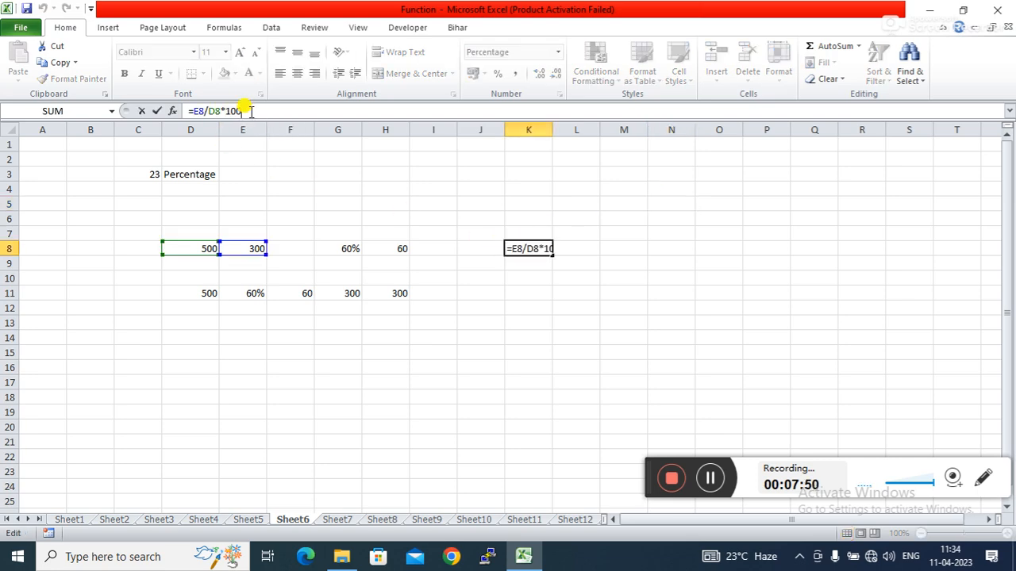
key("BackSpace")
key("BackSpace")
key("BackSpace")
key("BackSpace")
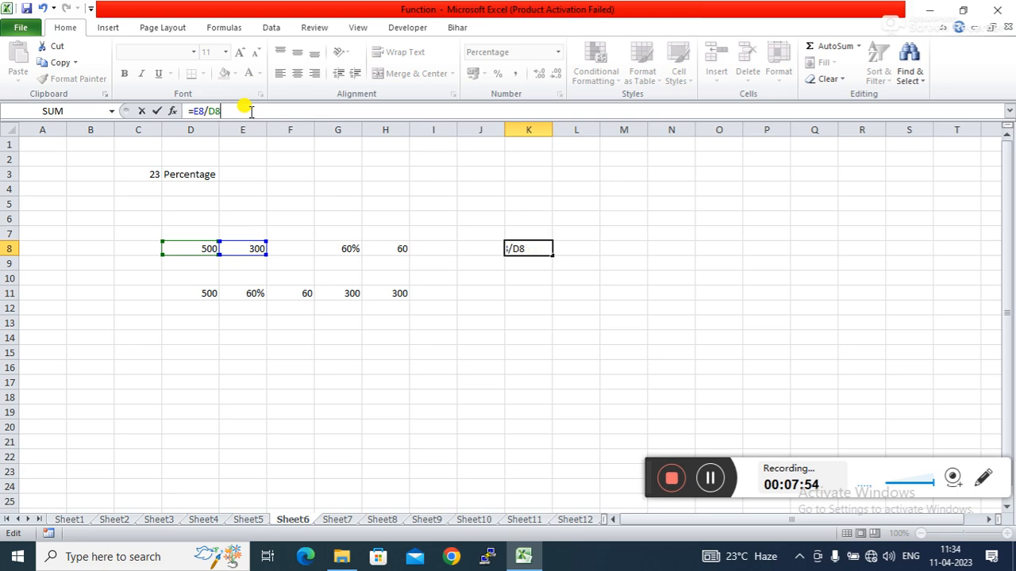
key("Return")
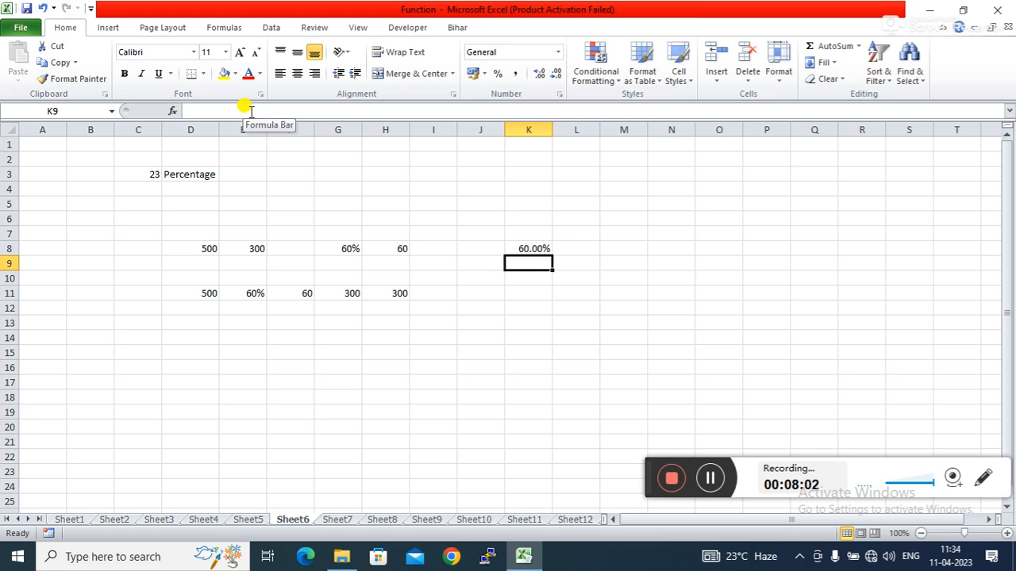
- Reduce the percentage in cell K8 to zero decimal places
key("Up")
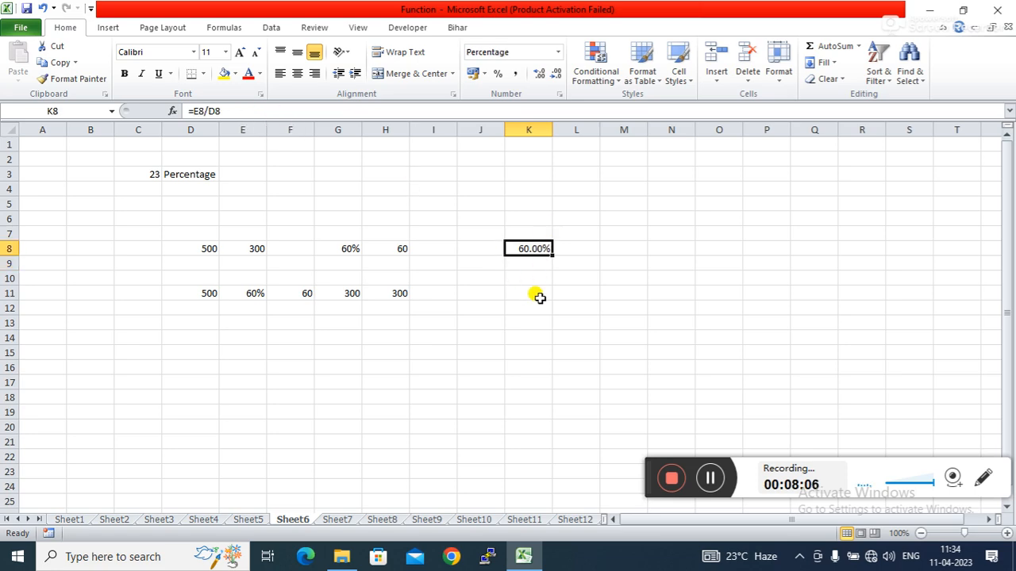
left_click(540, 74)
left_click(554, 75)
left_click(554, 75)
left_click(554, 76)
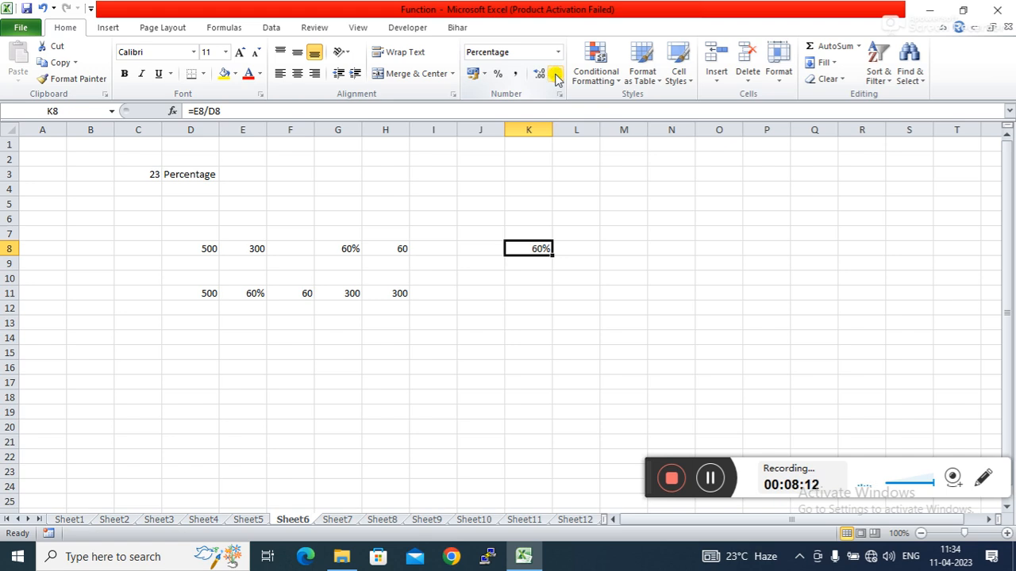
- Inspect the formula in cell H8 to compare it with the one in K8
left_click(653, 309)
left_click(486, 250)
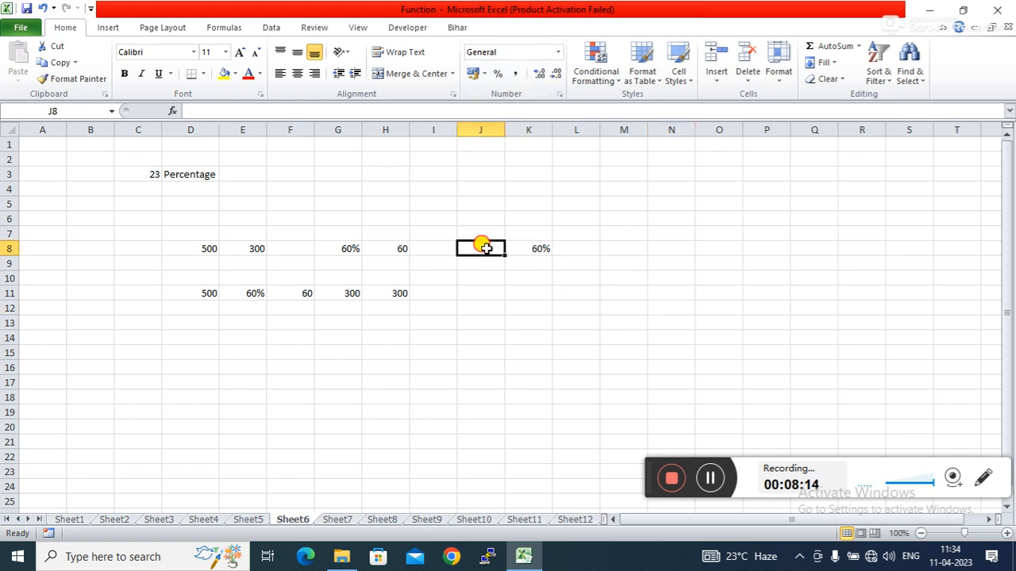
left_click(399, 252)
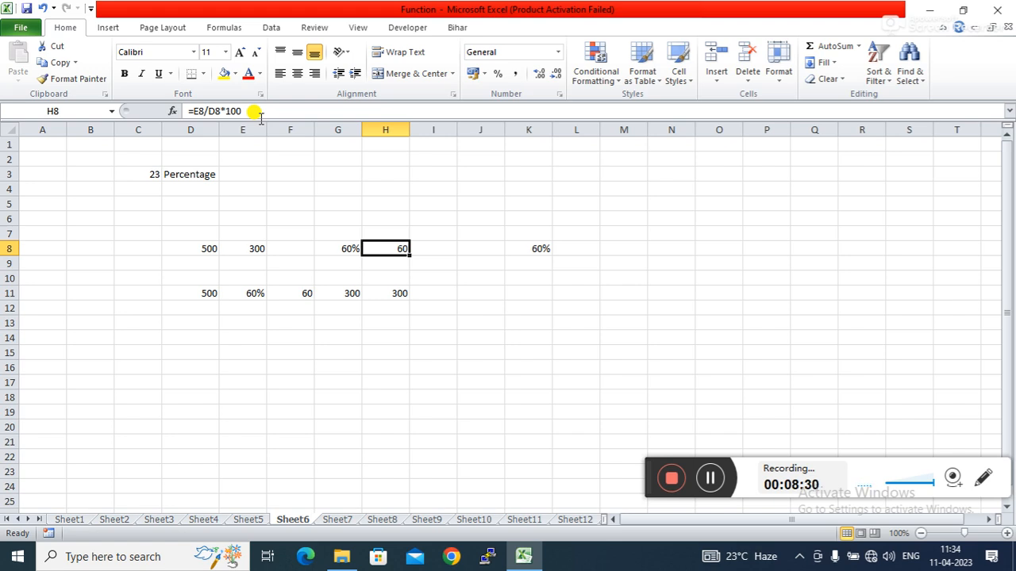
- Enter the formula =E11/D11*100 in cell J11
left_click(530, 294)
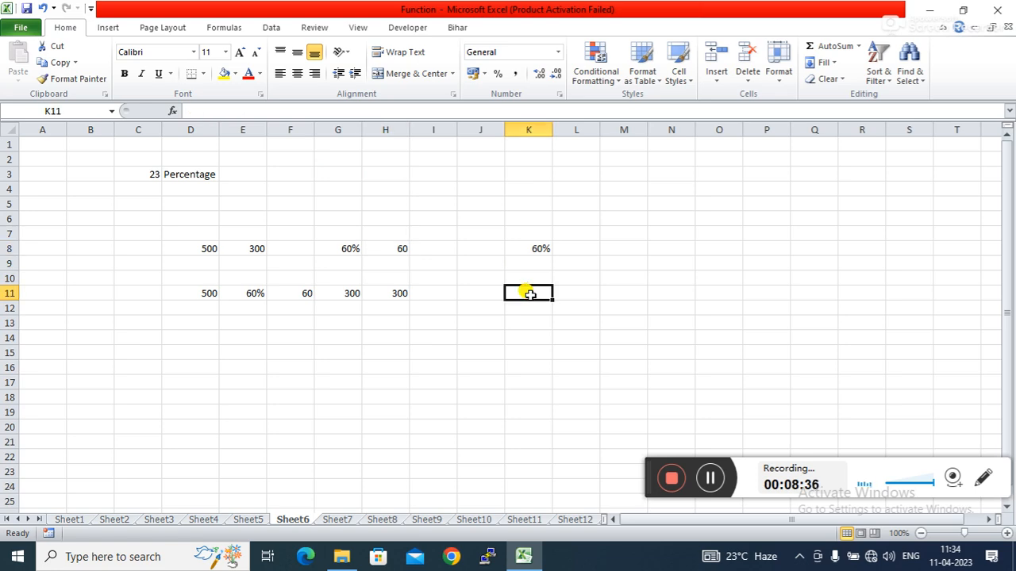
left_click(248, 316)
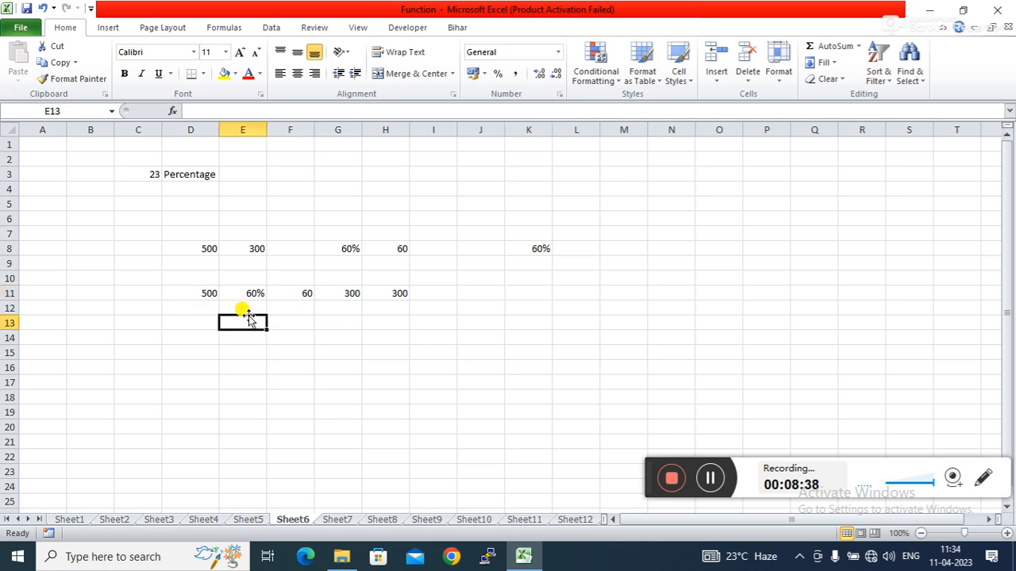
left_click(248, 308)
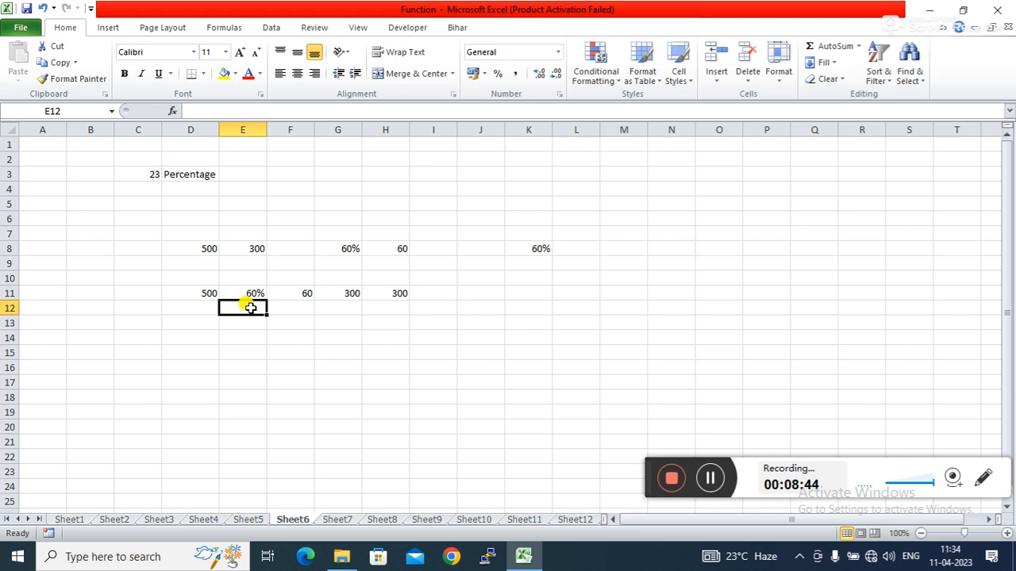
left_click(468, 291)
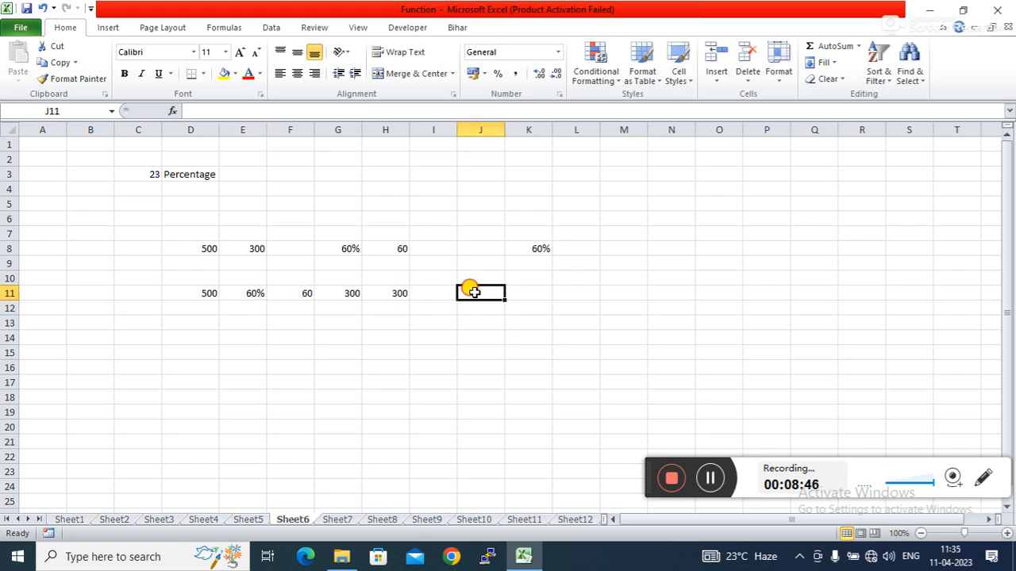
type("=")
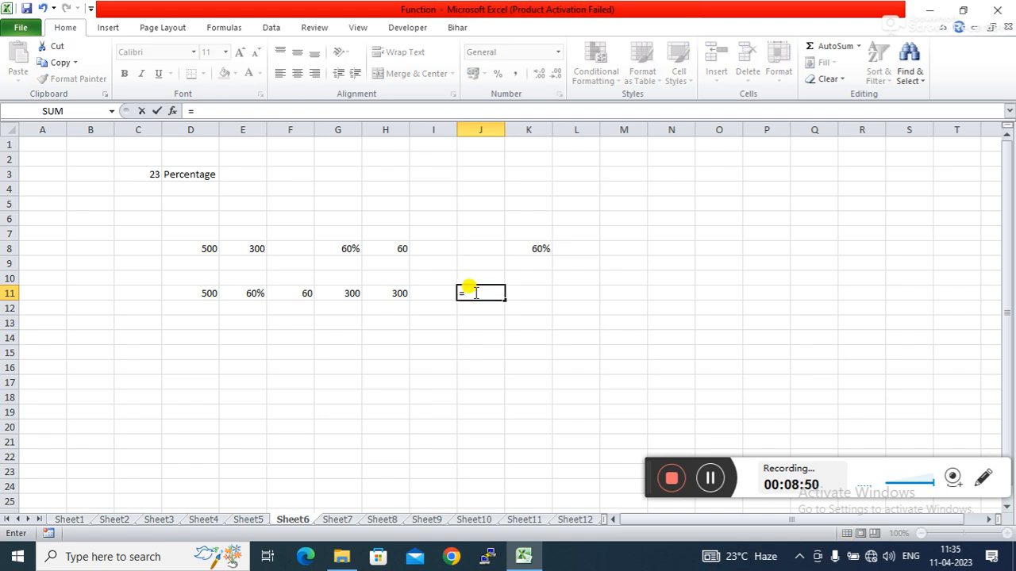
left_click(241, 291)
type("/")
left_click(204, 294)
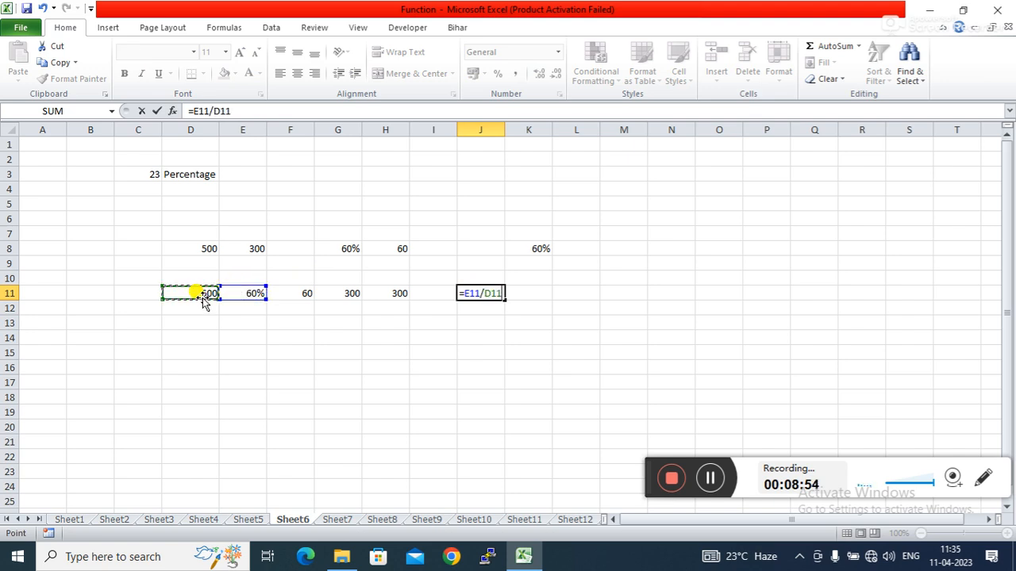
type("*100")
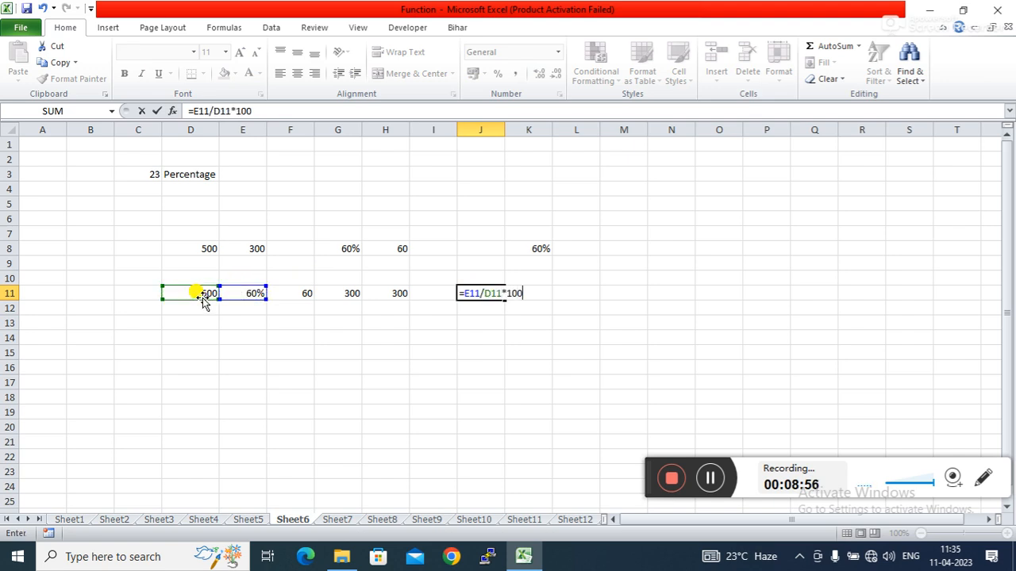
key("Return")
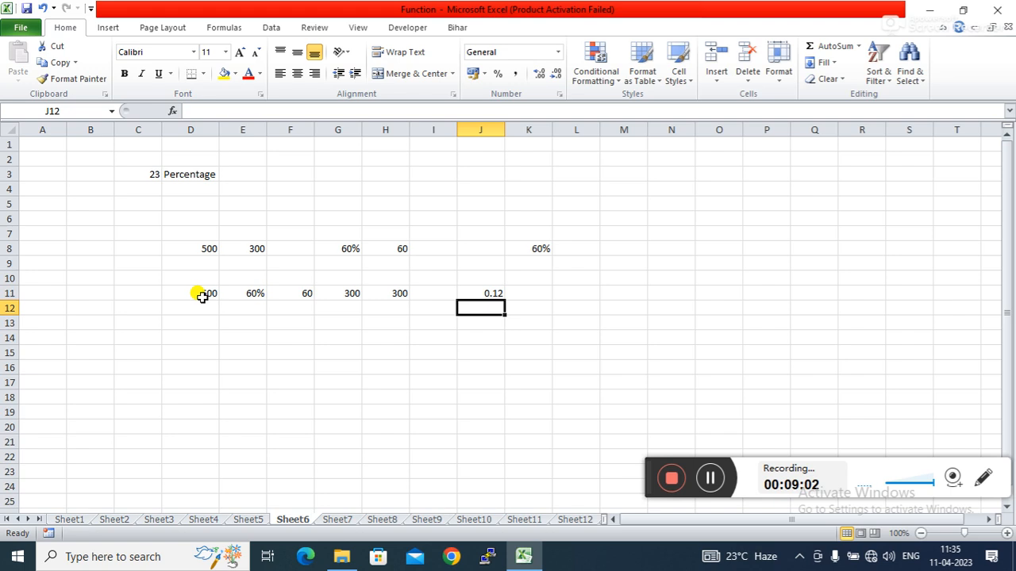
- Try =F11/D11*100 as the formula in cell J11, and undo that change
key("Up")
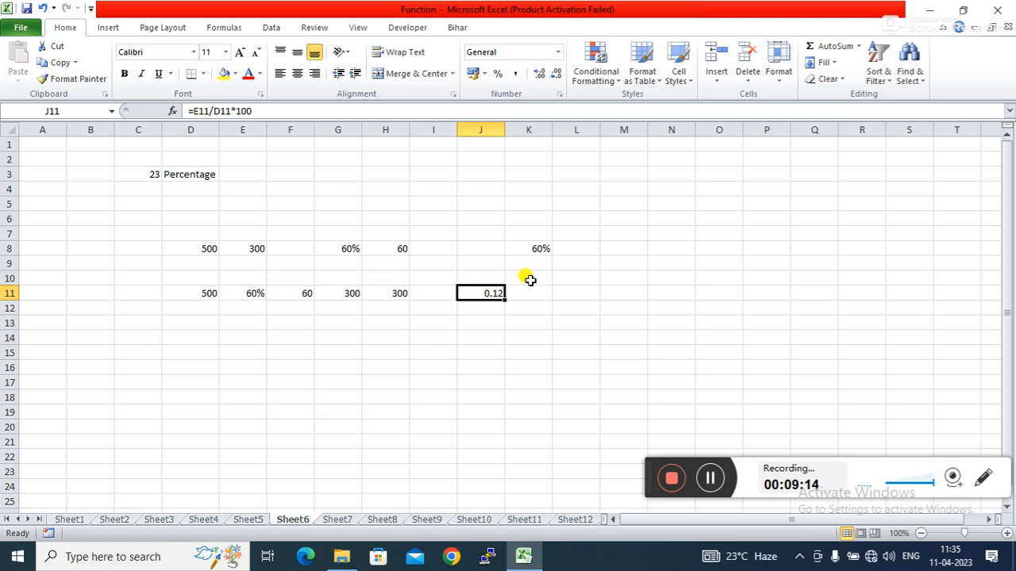
left_click(199, 111)
key("BackSpace")
type("F")
key("Return")
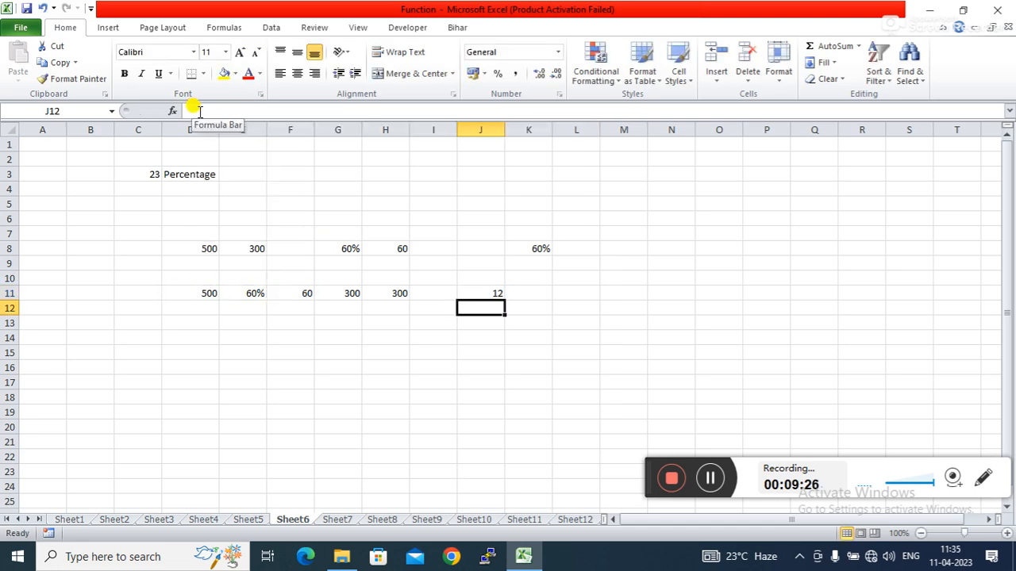
key("ctrl+z")
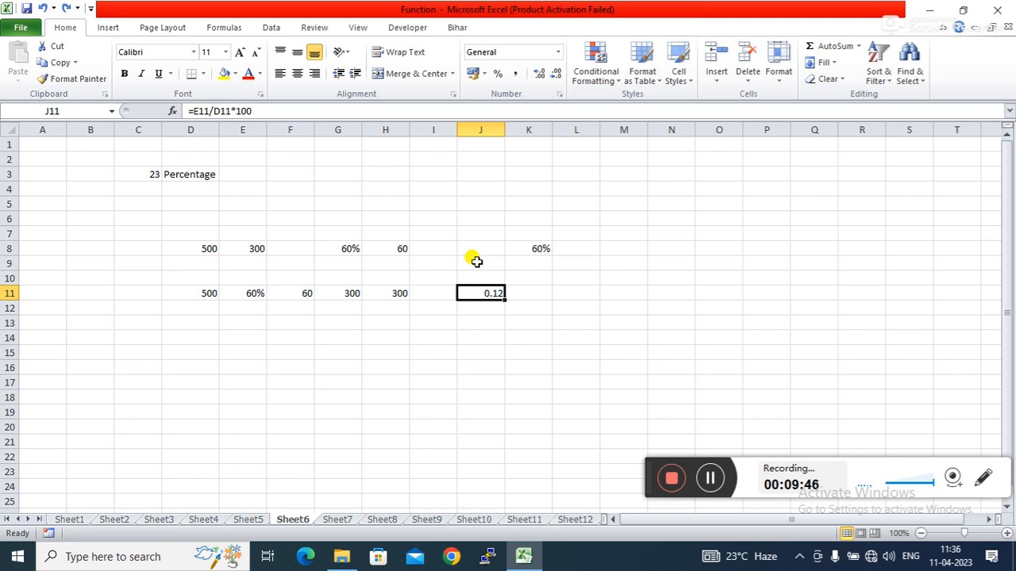
- Enter the formula =E11/100*D11 in cell K11
left_click(222, 339)
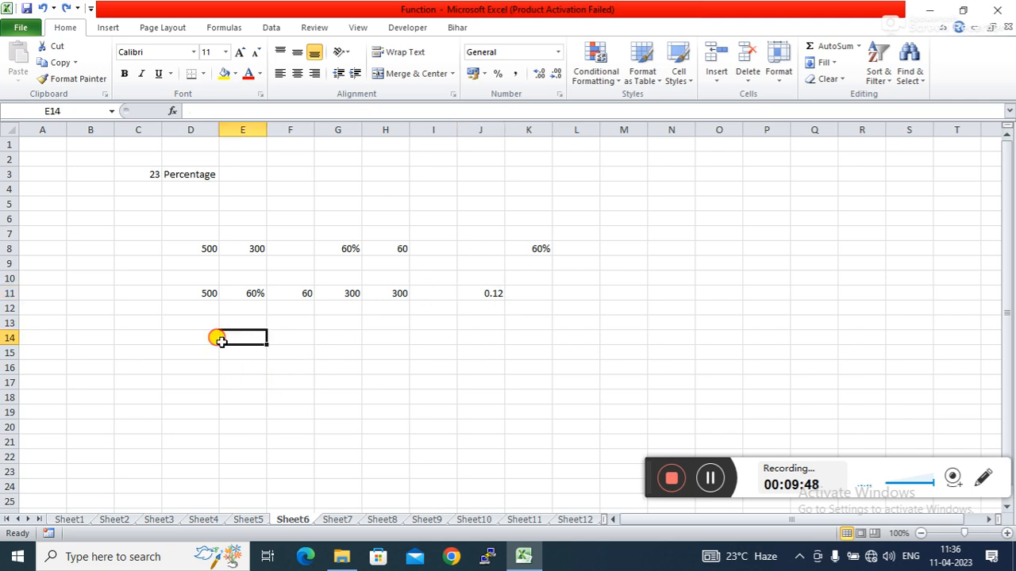
left_click(190, 295)
left_click(239, 294)
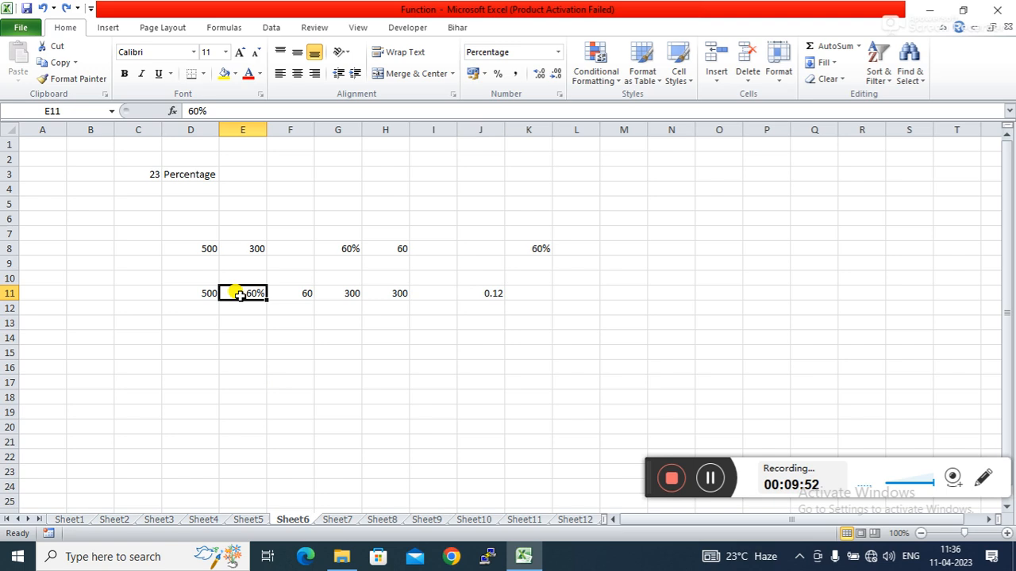
left_click(257, 320)
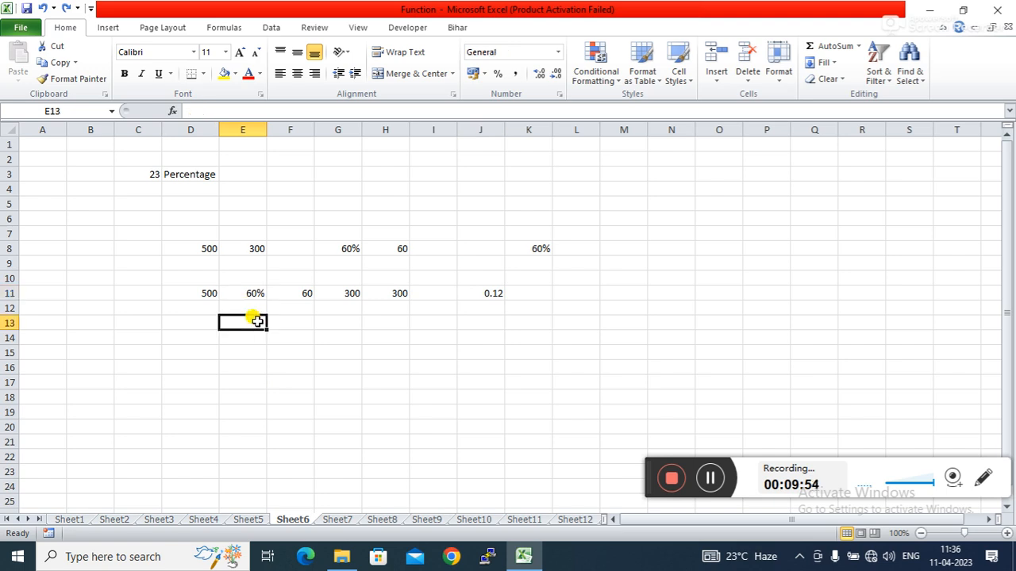
left_click(480, 289)
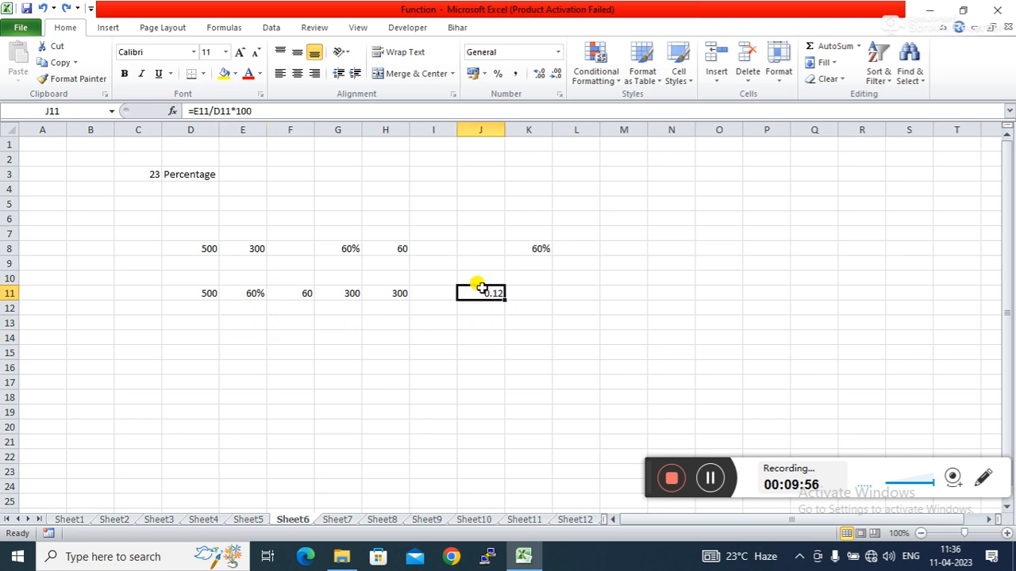
left_click(532, 296)
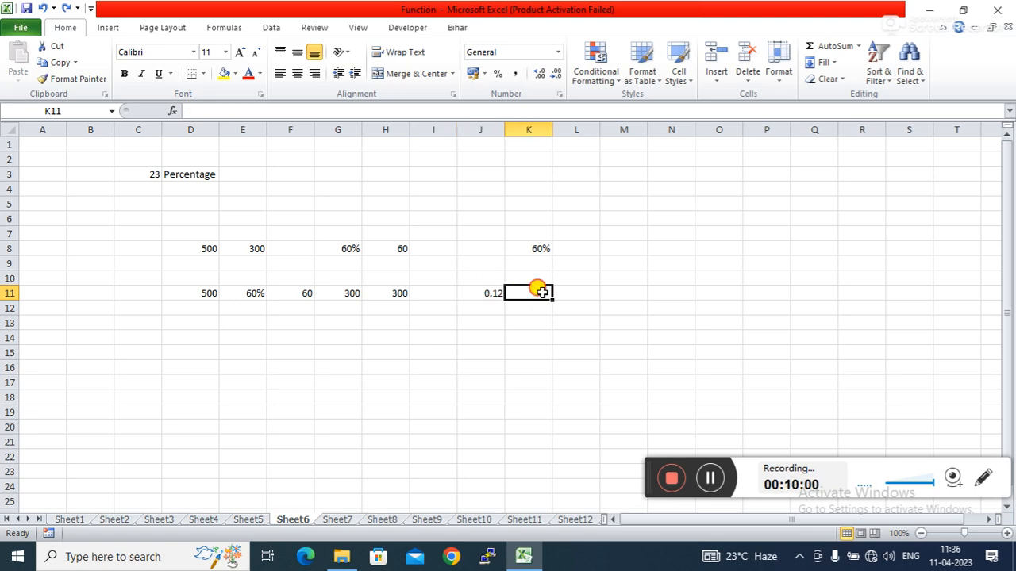
type("=")
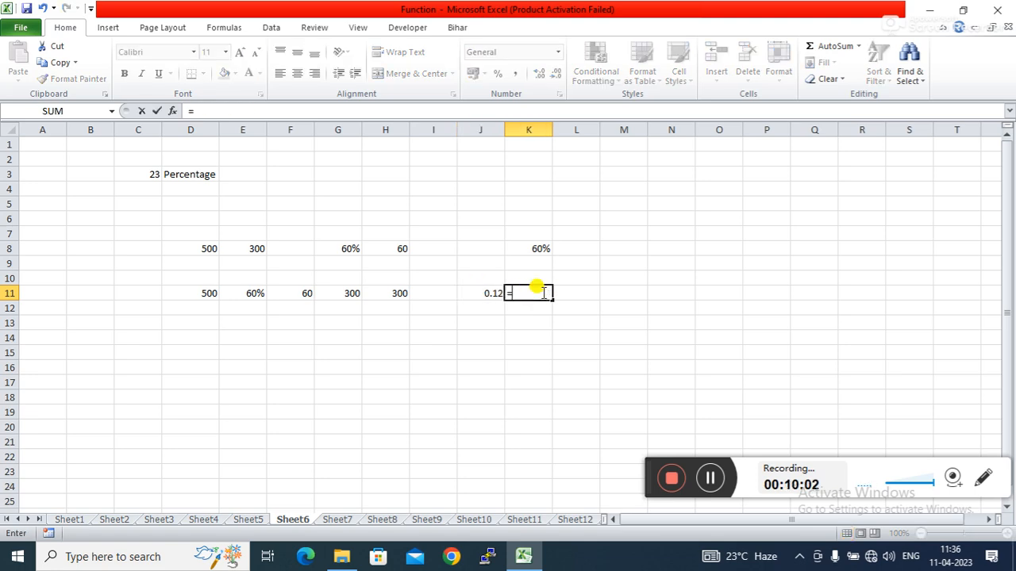
left_click(250, 292)
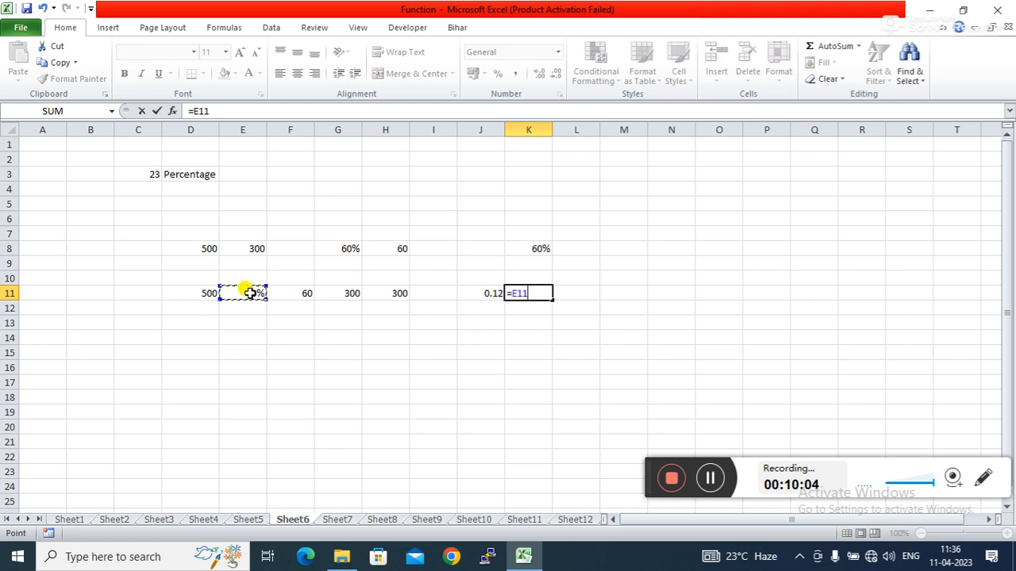
type("/100*")
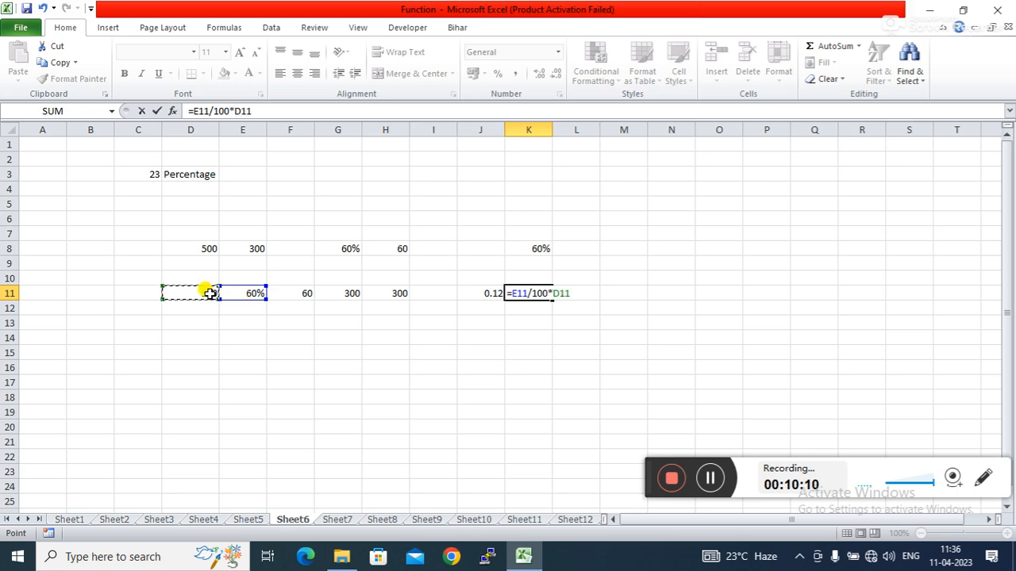
key("Return")
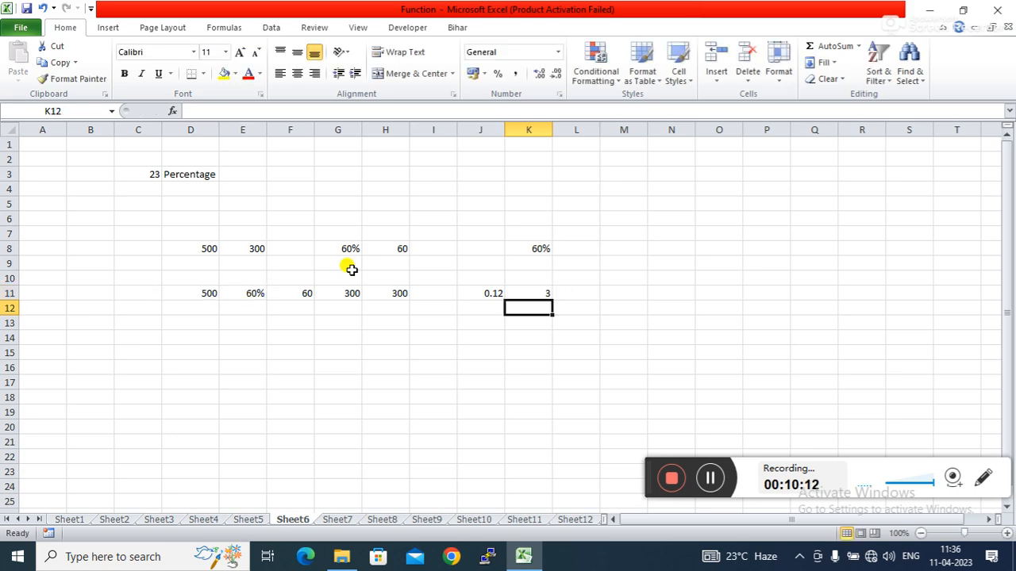
- Remove 100* from the formula in cell K11, leaving =E11/D11
left_click(543, 293)
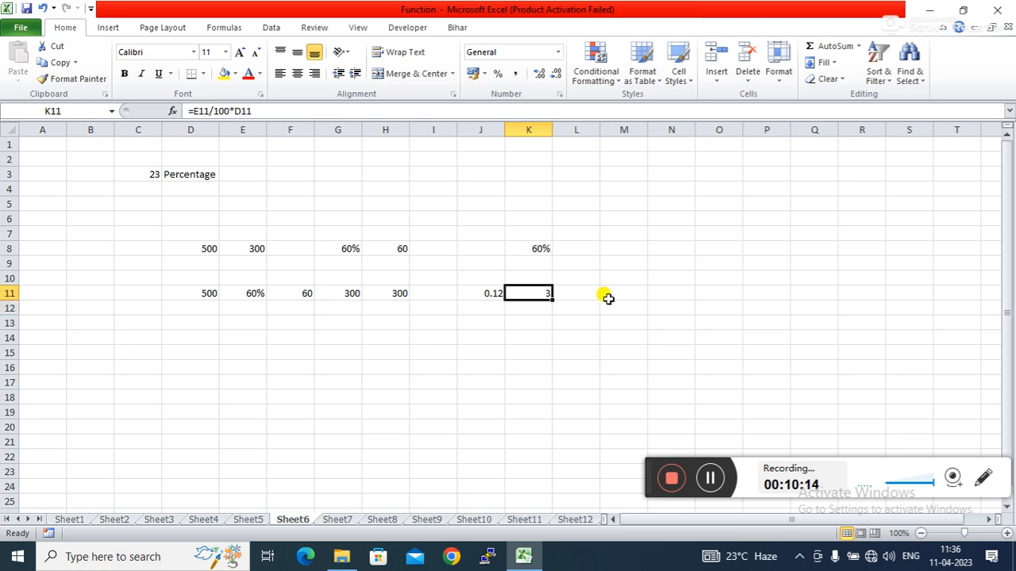
left_click(229, 109)
key("Delete")
key("BackSpace")
key("BackSpace")
key("BackSpace")
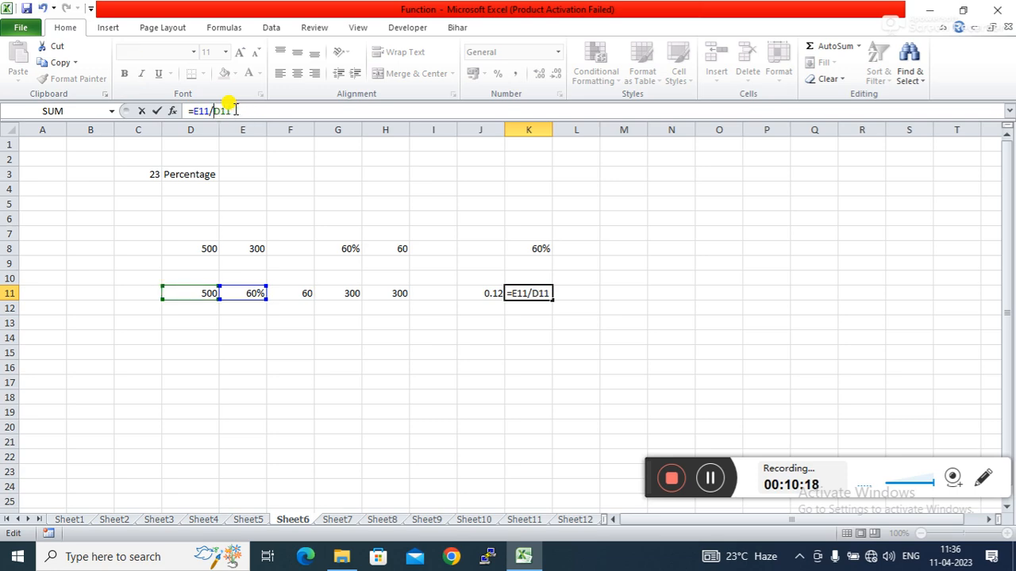
key("Return")
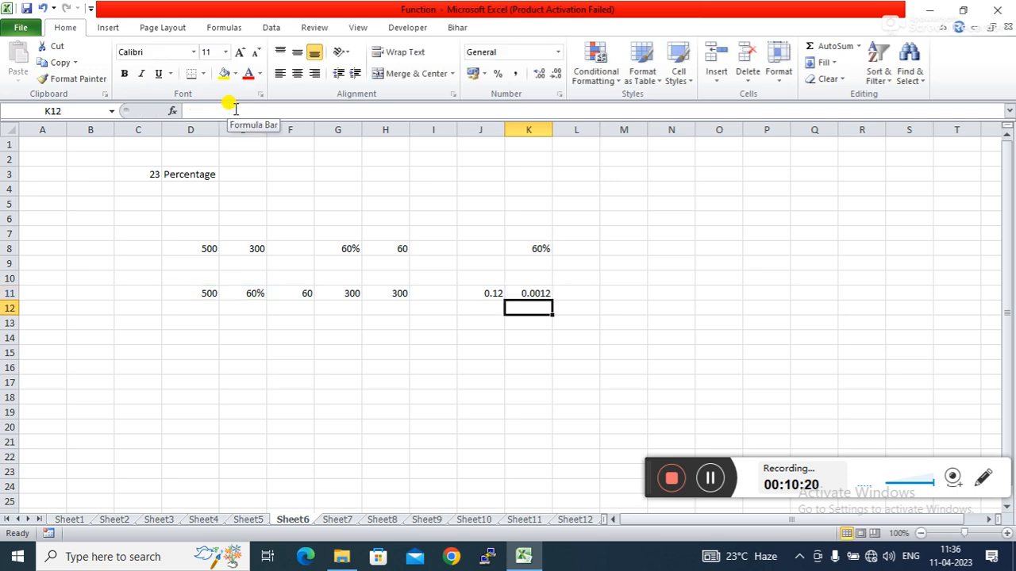
- Compare the formula in cell K8 with the one in cell K11
key("Down")
key("Down")
key("Up")
key("Up")
key("Up")
key("Down")
key("Down")
key("Up")
key("Up")
key("Up")
key("Up")
key("Up")
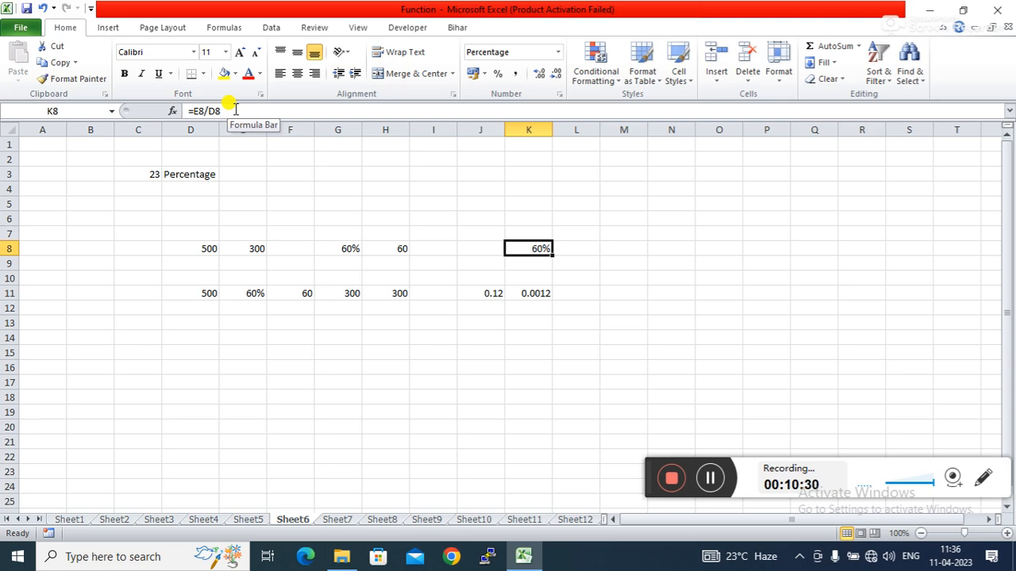
key("Down")
key("Down")
key("Down")
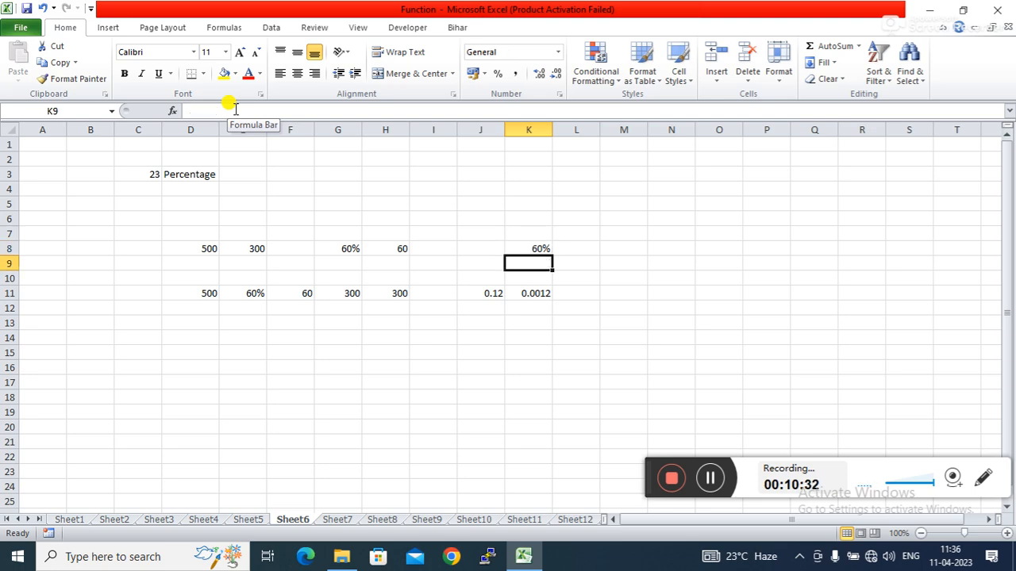
- Try the formula =D11/E11 in cell L11, and clear the cell again
key("Right")
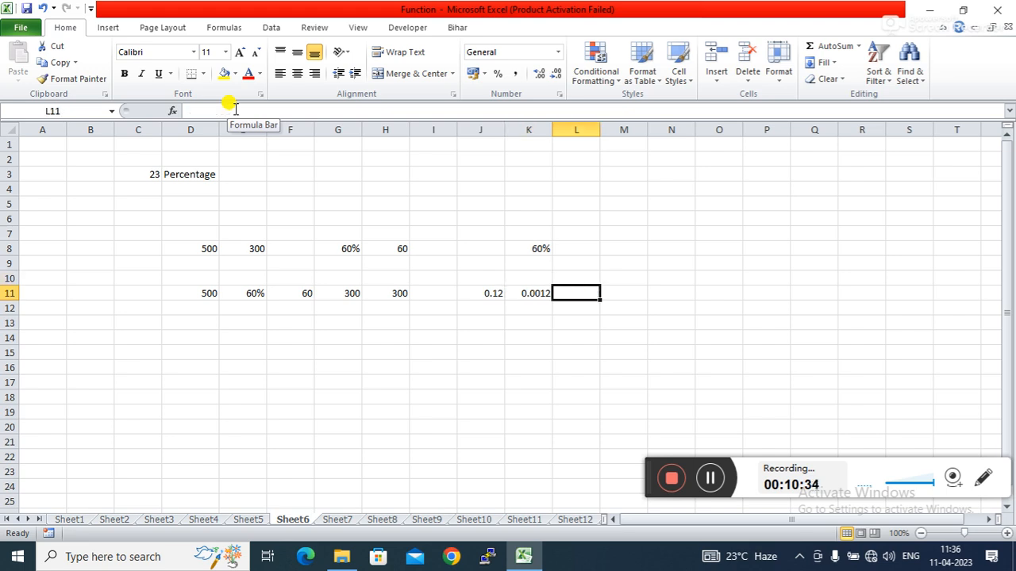
type("=")
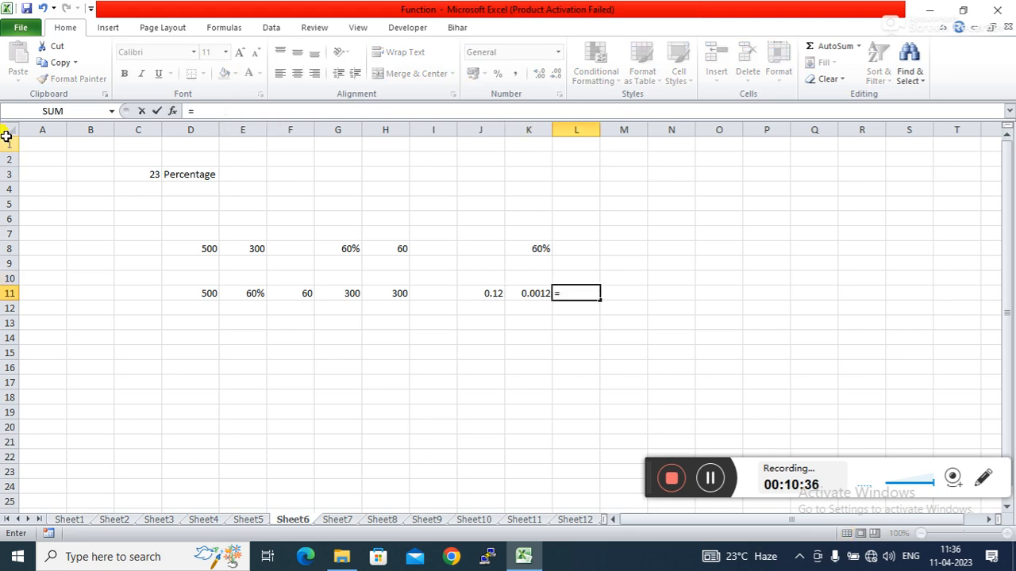
left_click(187, 293)
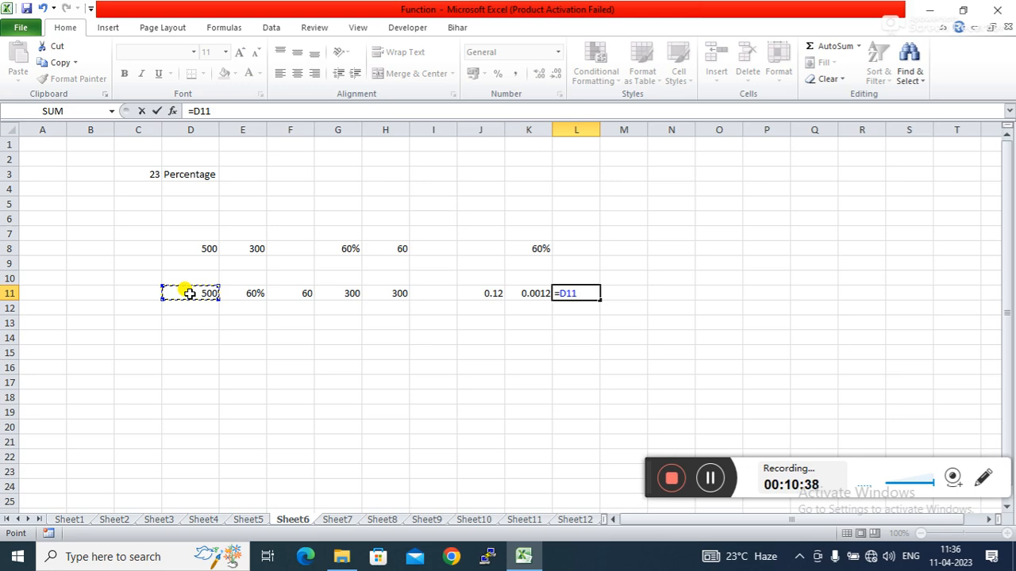
type("/")
left_click(230, 294)
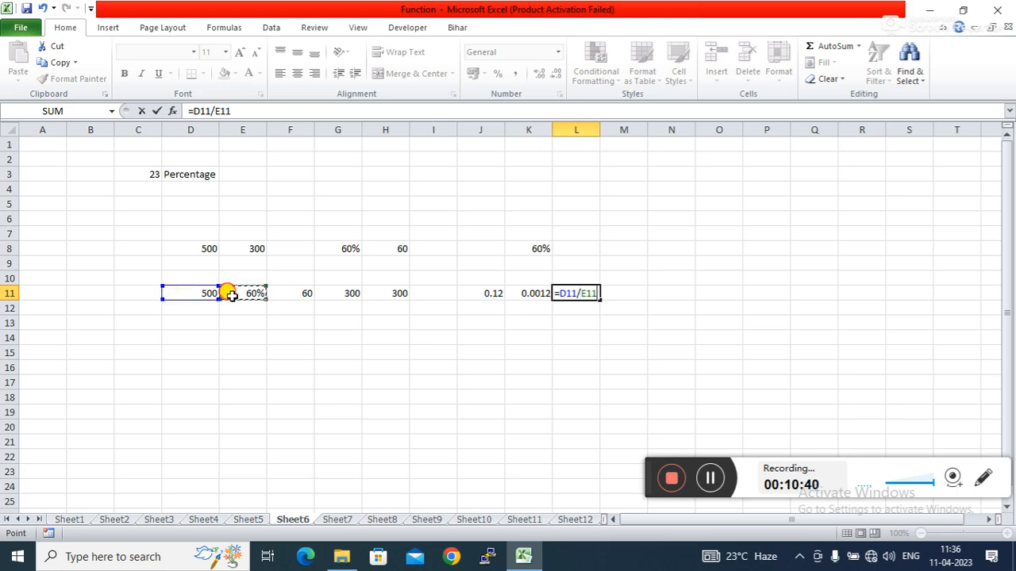
key("Return")
key("Up")
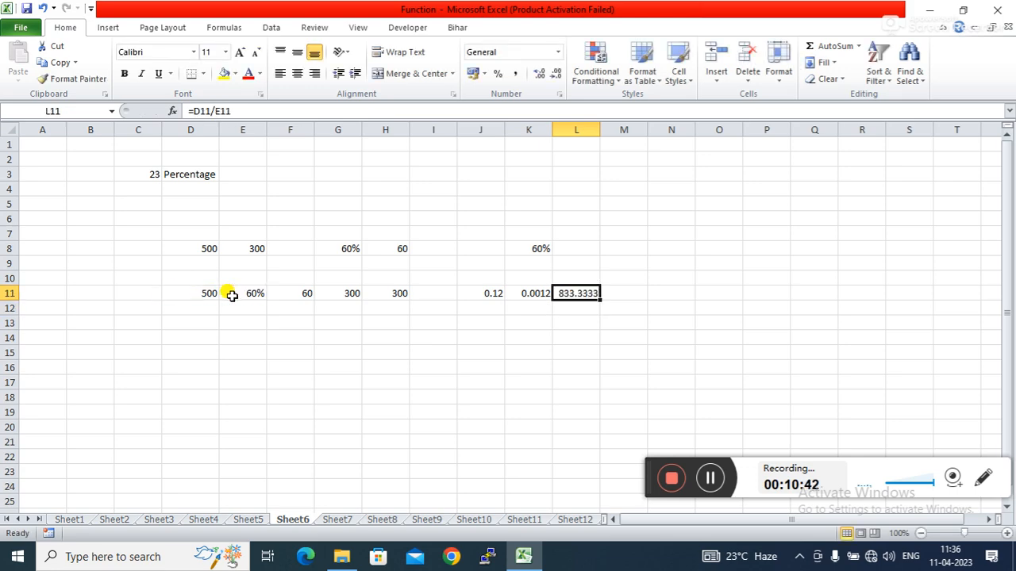
key("BackSpace")
key("Return")
key("Up")
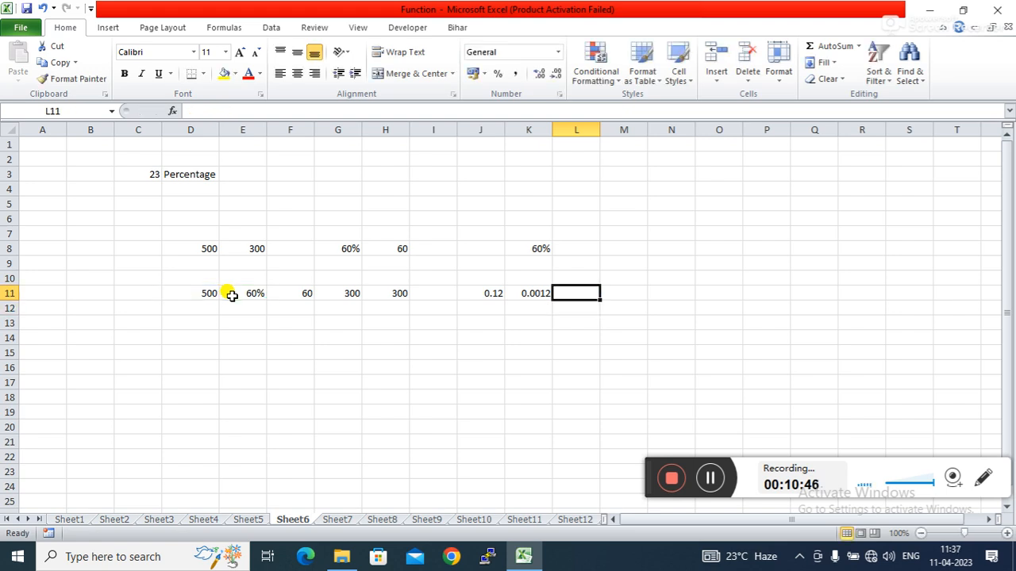
- Examine the formulas in row 11 between cells G11 and K11, and the percentage entered in E11
key("Right")
key("Left")
key("Left")
key("Left")
key("Left")
key("Left")
key("Left")
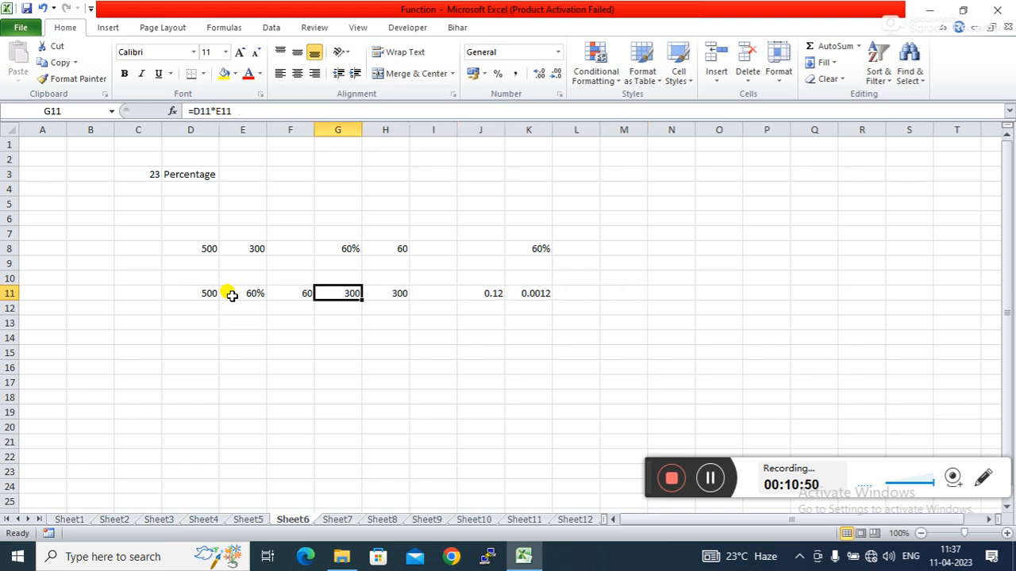
key("Right")
key("Right")
key("Right")
key("Right")
key("Right")
key("Right")
key("Right")
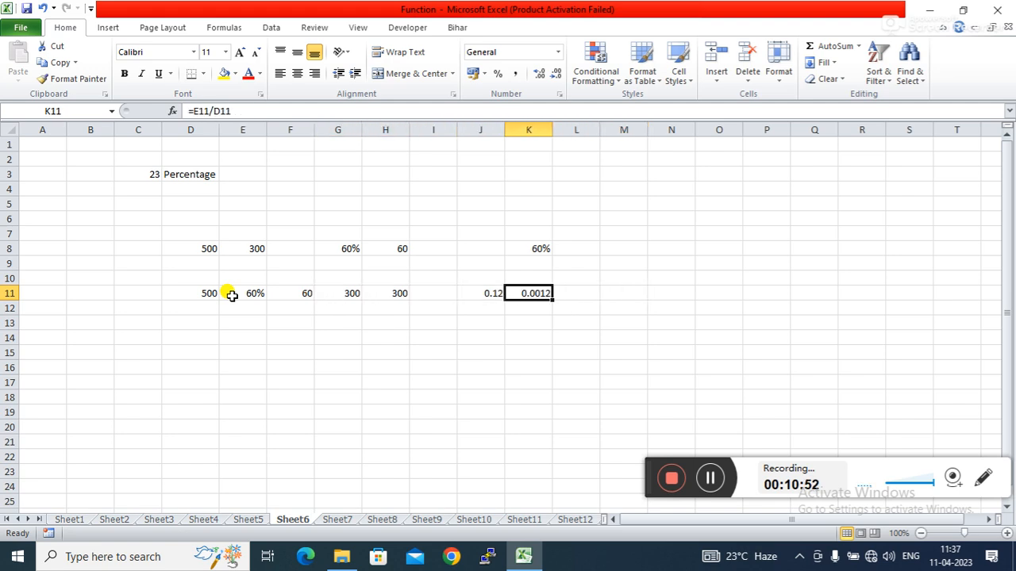
key("Left")
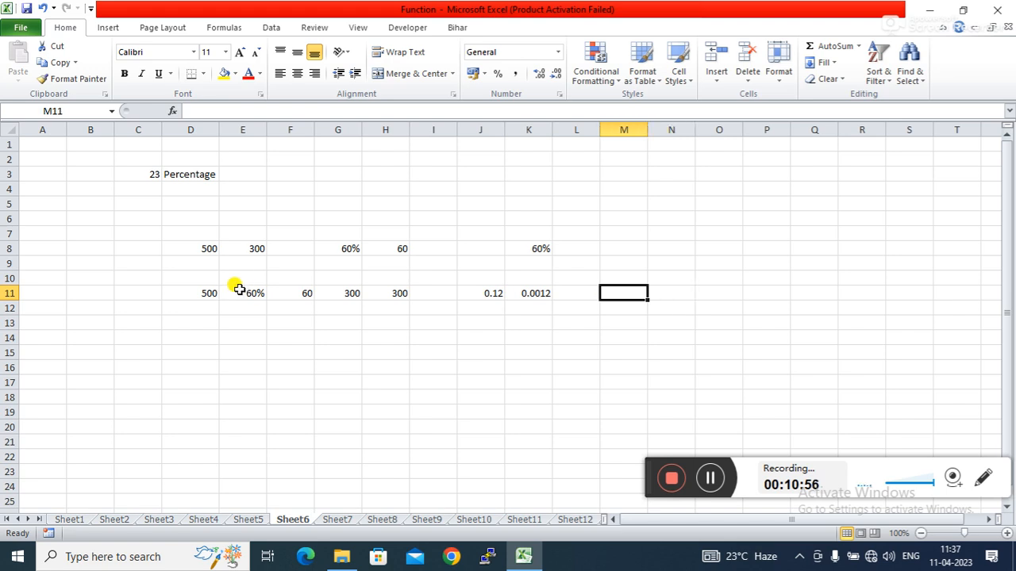
left_click(239, 290)
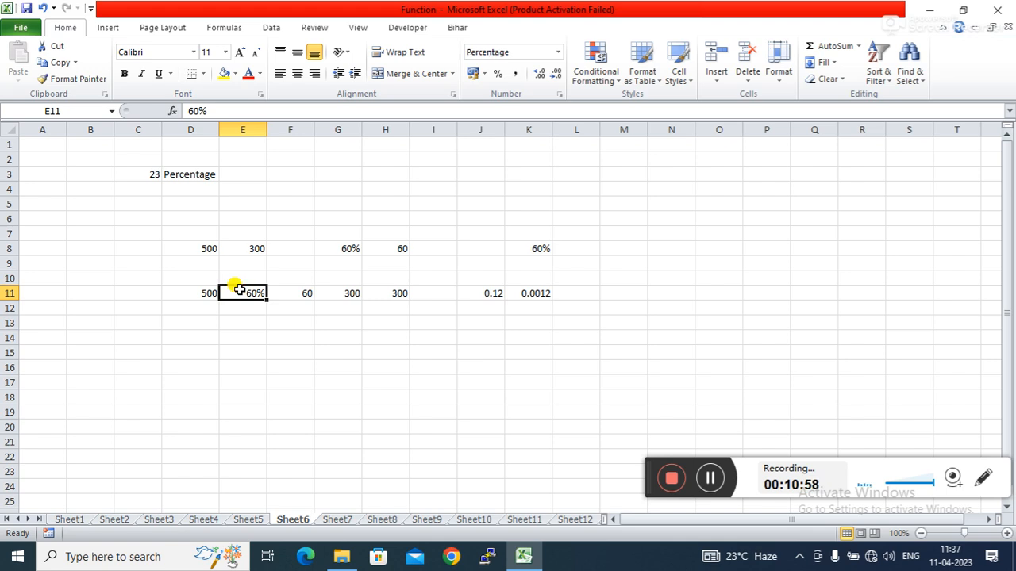
- Enter the formula =D11*E11 in cell M11, following the formula in G11
left_click(340, 291)
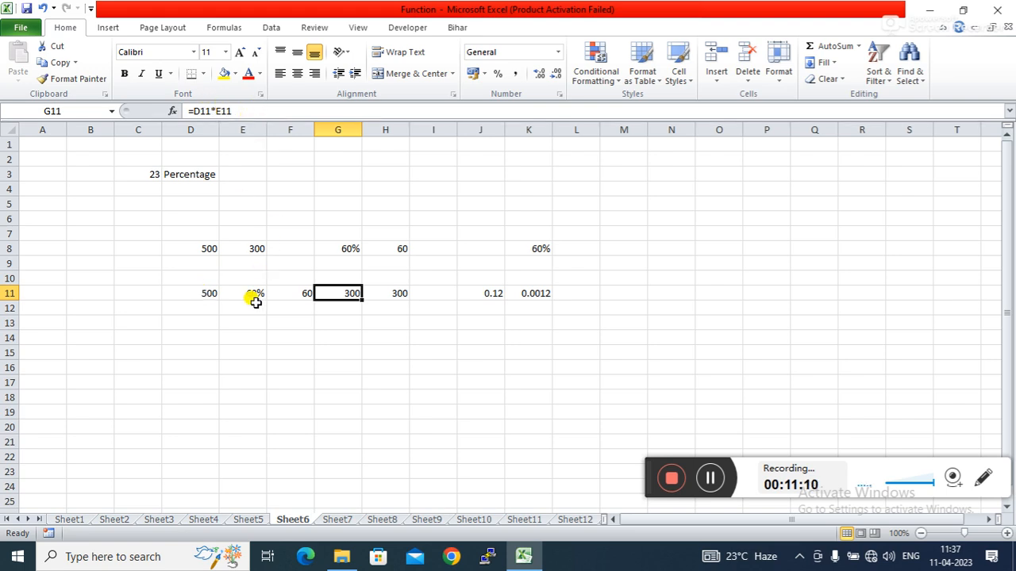
left_click(625, 294)
type("=")
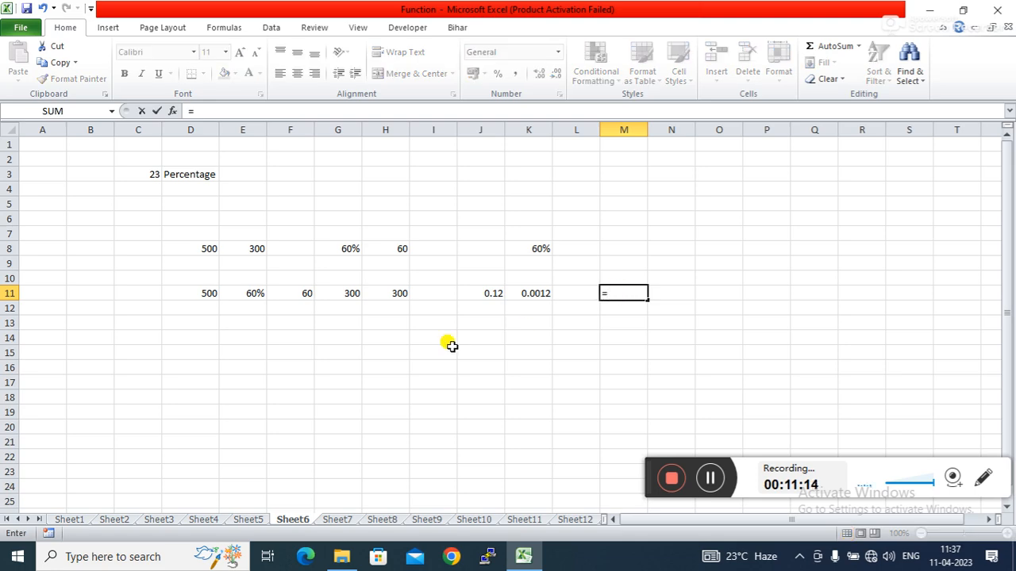
left_click(211, 305)
type("*")
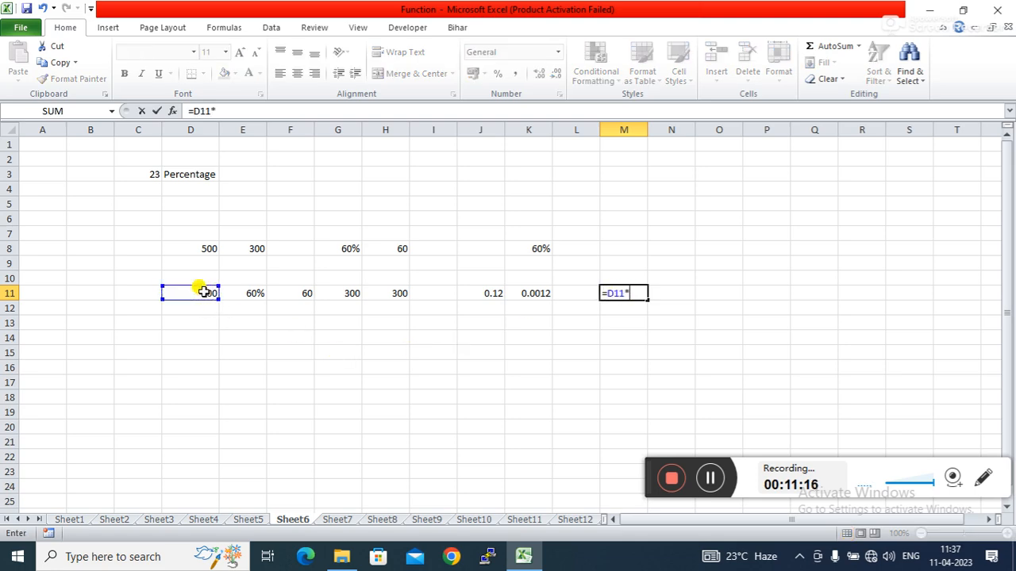
left_click(234, 293)
key("Return")
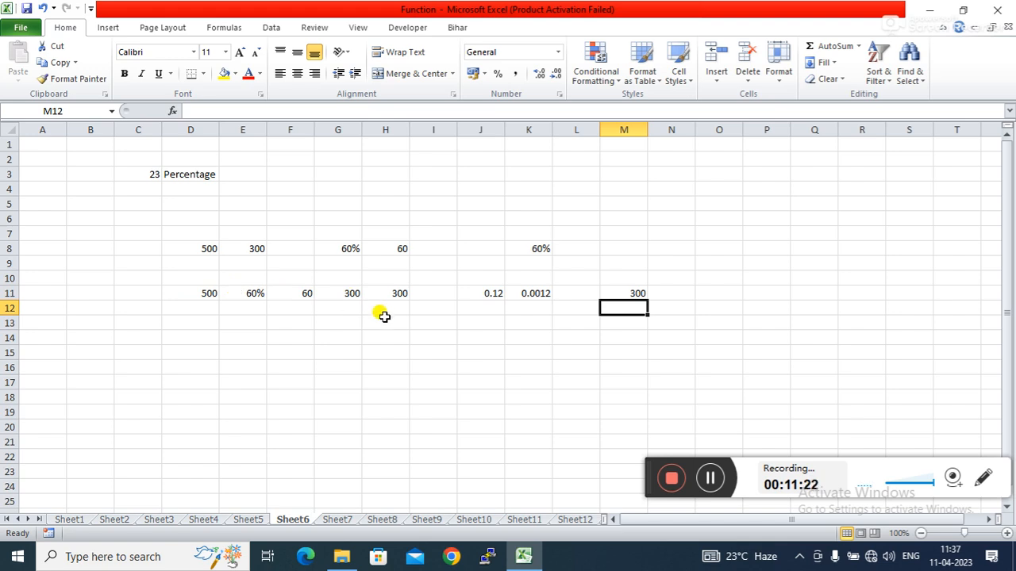
- Check the plain number in cell F11 and the formula in cell H11 that uses it
left_click(291, 295)
left_click(397, 293)
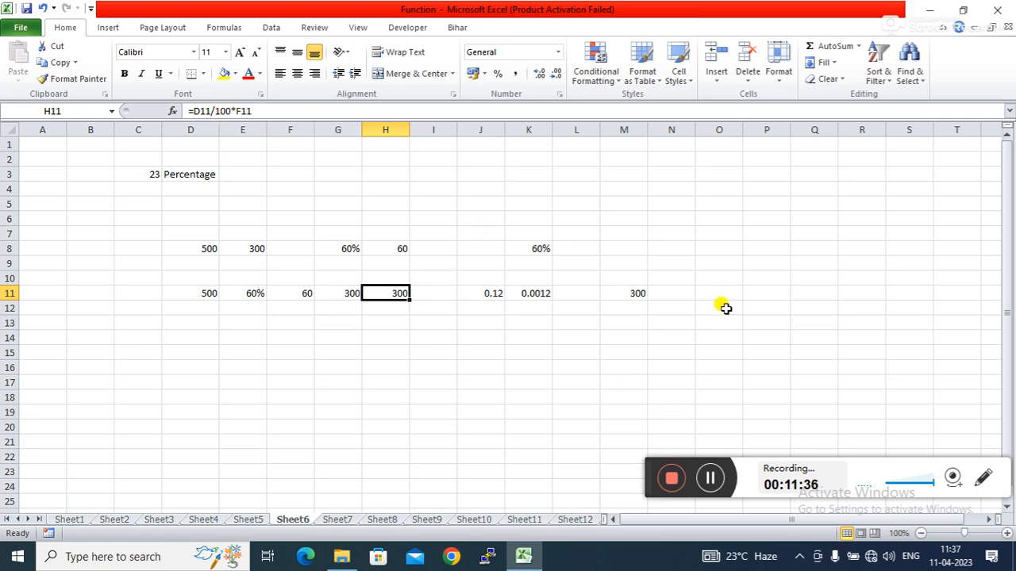
left_click(706, 291)
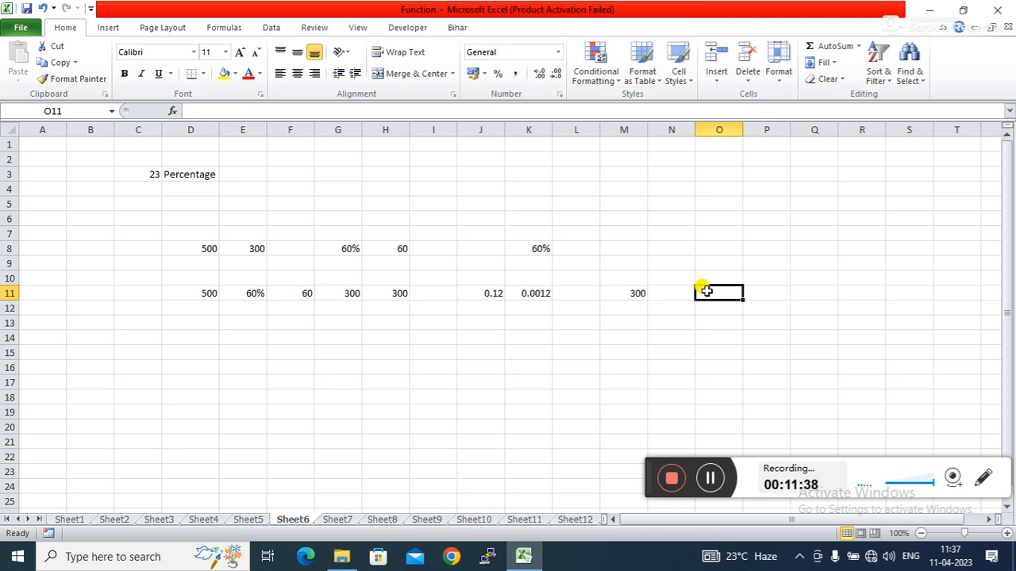
type("=")
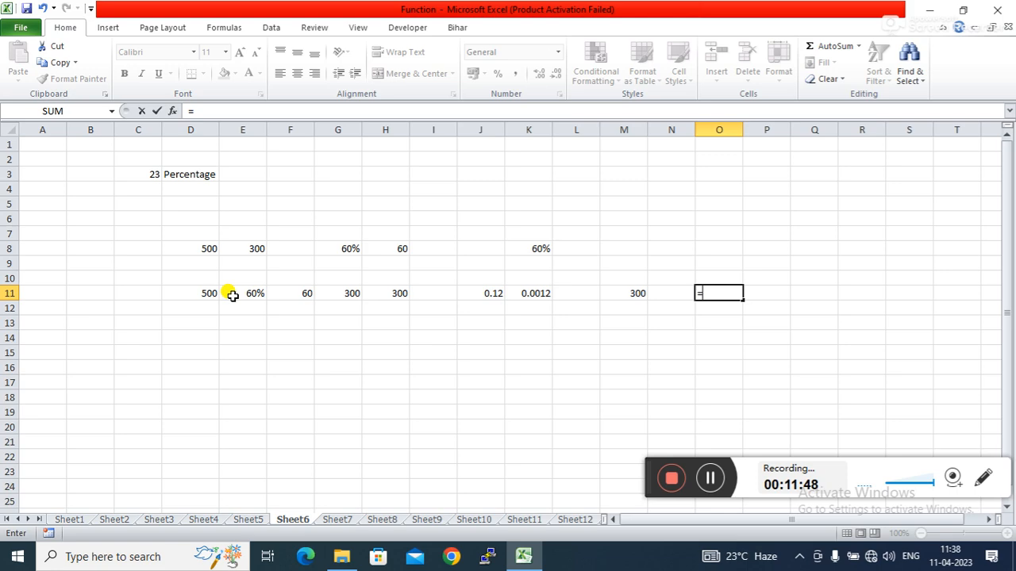
key("Escape")
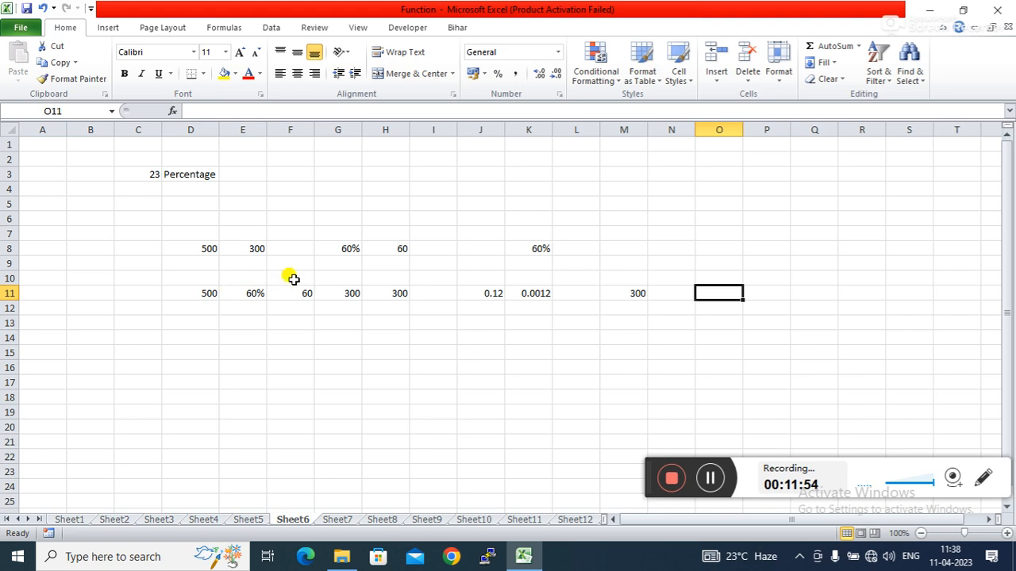
- Compare the formula in cell G11 with the one in H11 and its input in F11
left_click(351, 293)
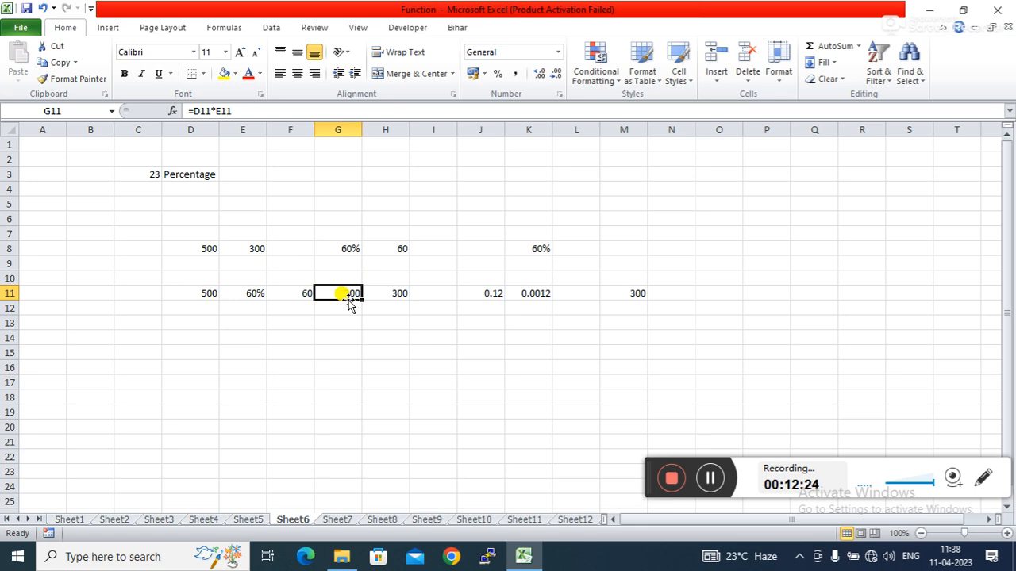
left_click(301, 294)
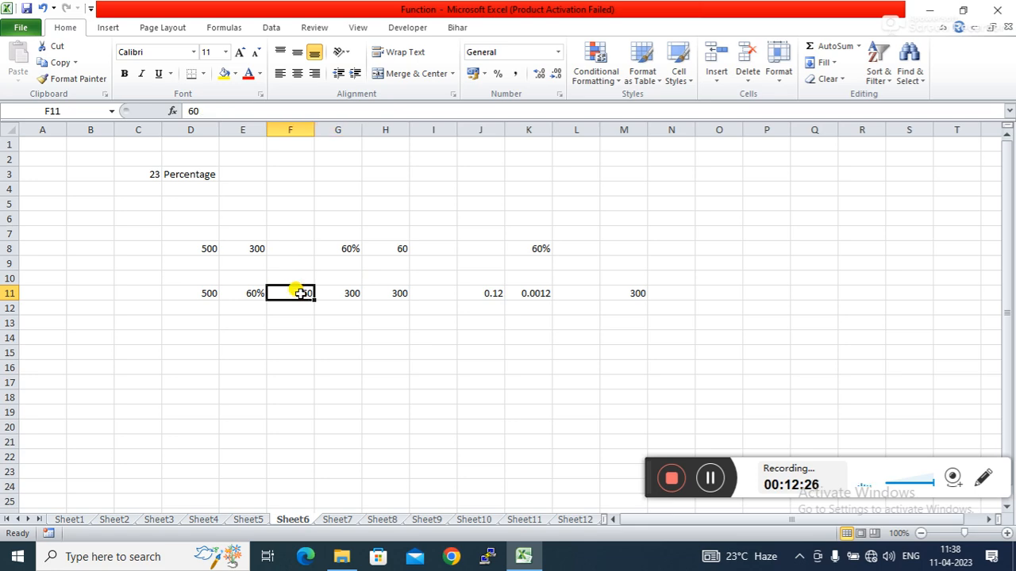
left_click(383, 293)
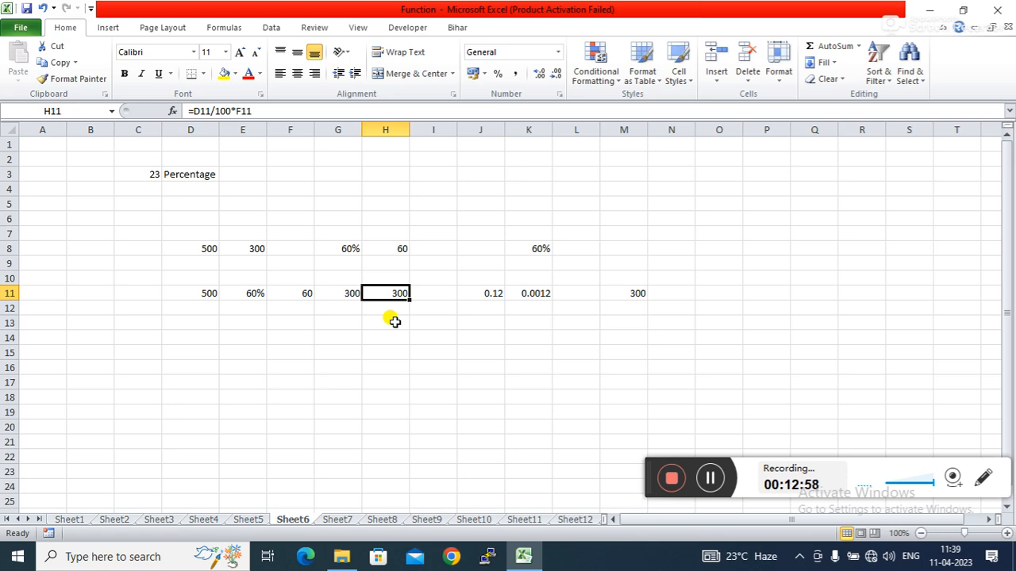
left_click(336, 375)
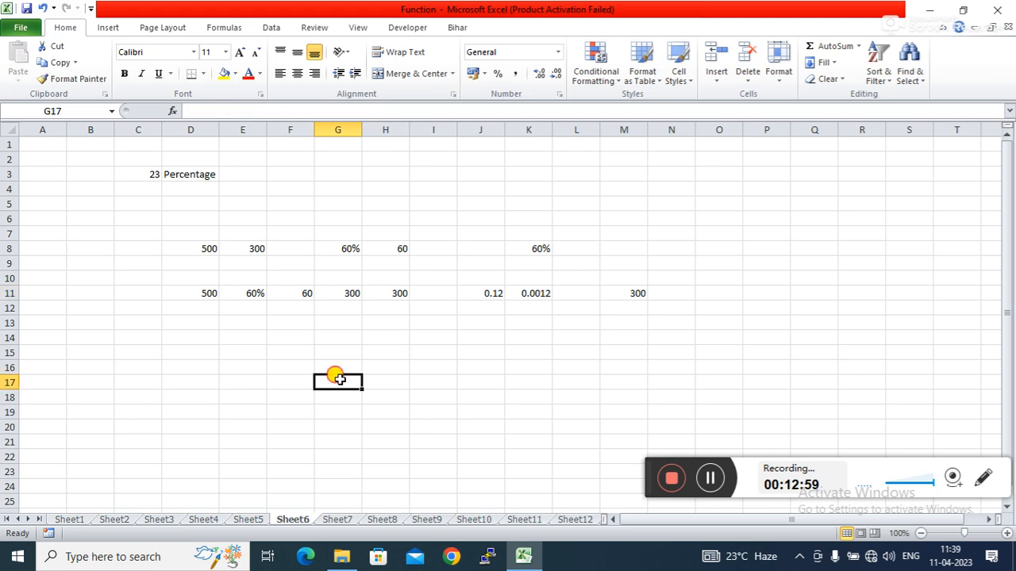
- Open Sheet7 at its first rows, where the text function examples begin
left_click(327, 521)
left_click(500, 249)
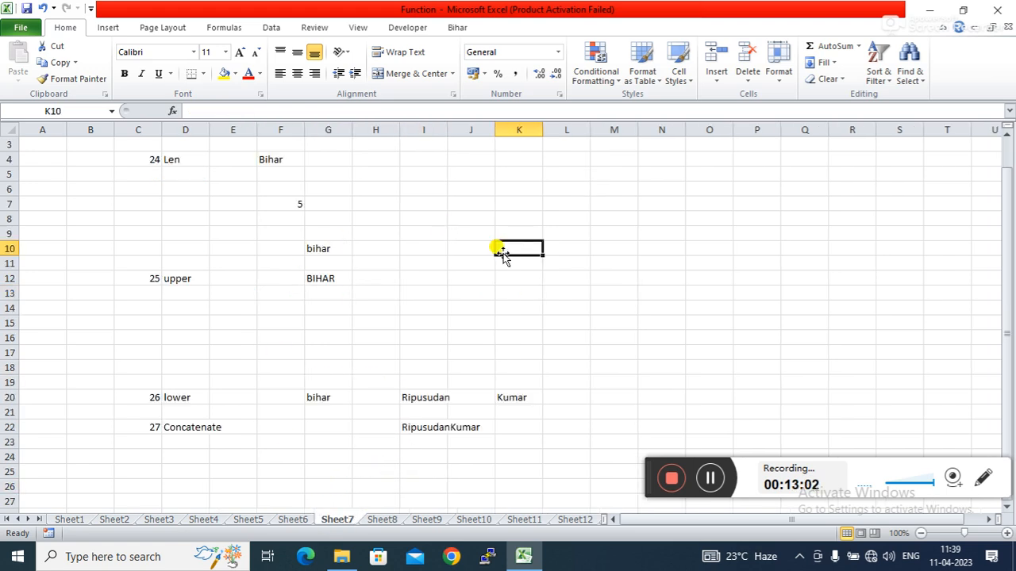
left_click(1007, 149)
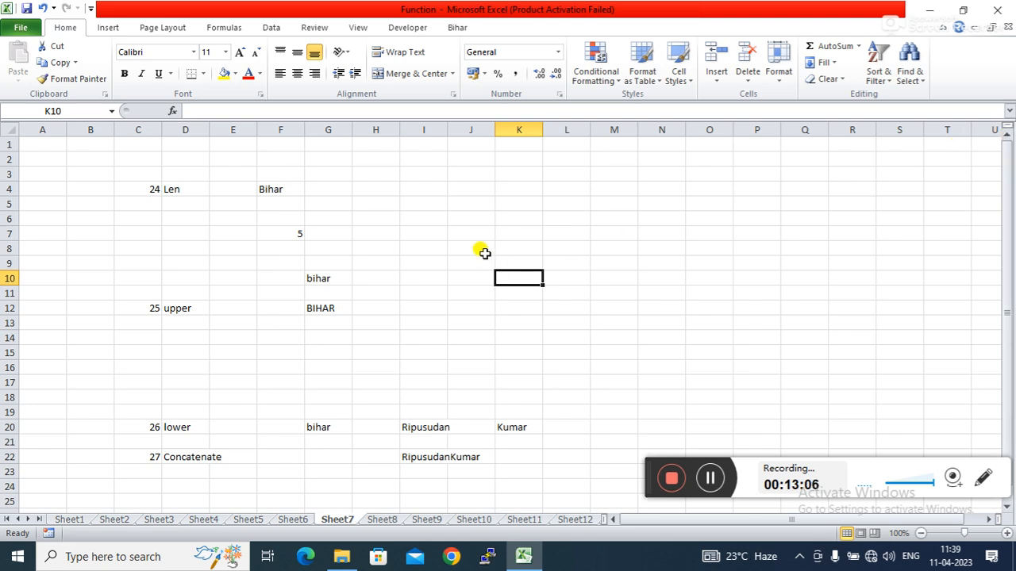
left_click(498, 230)
left_click(485, 216)
- Count the characters of the text in F4 with the formula =LEN(F4) in cell J5
left_click(176, 188)
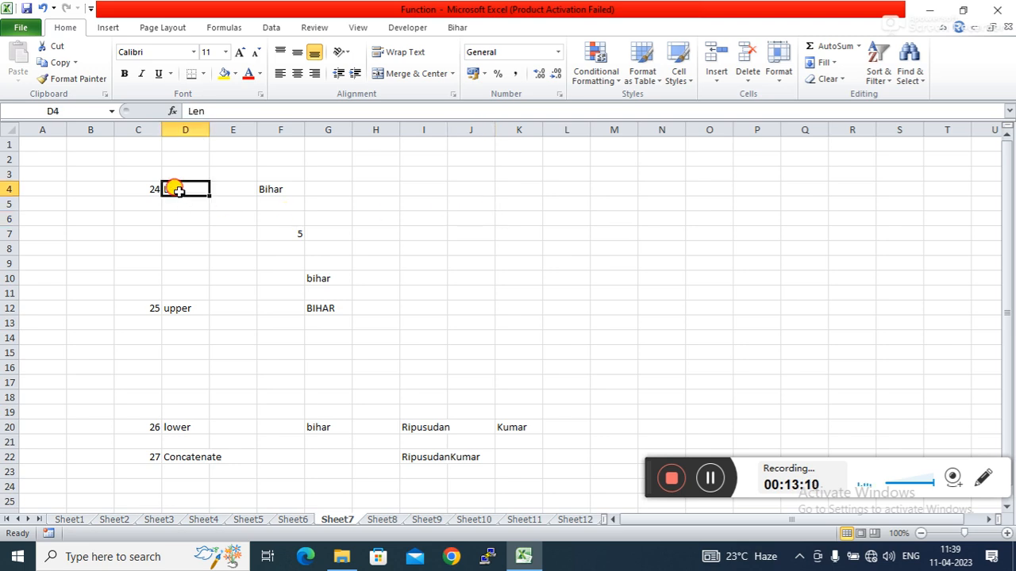
left_click(180, 217)
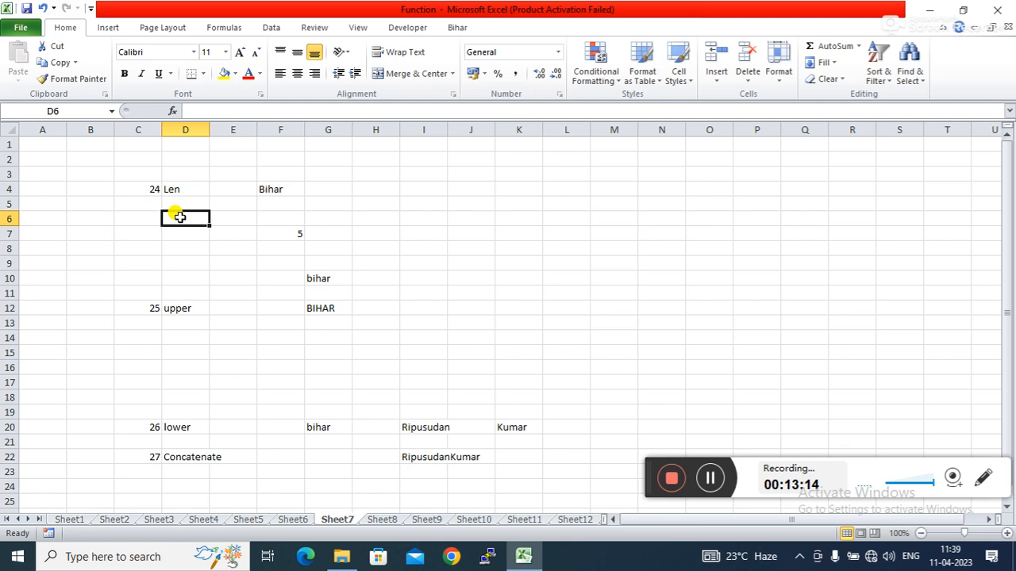
left_click(455, 204)
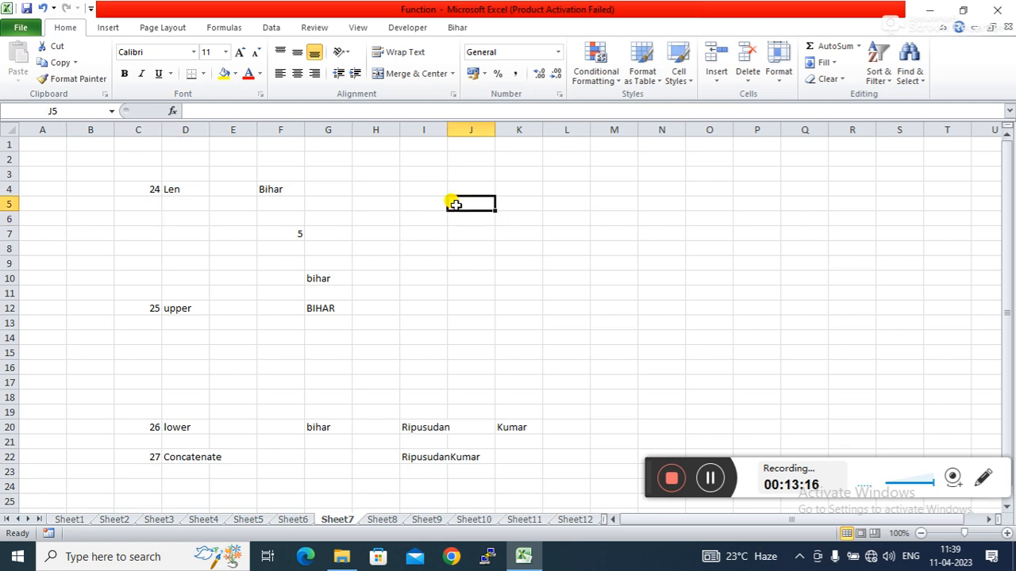
type("=")
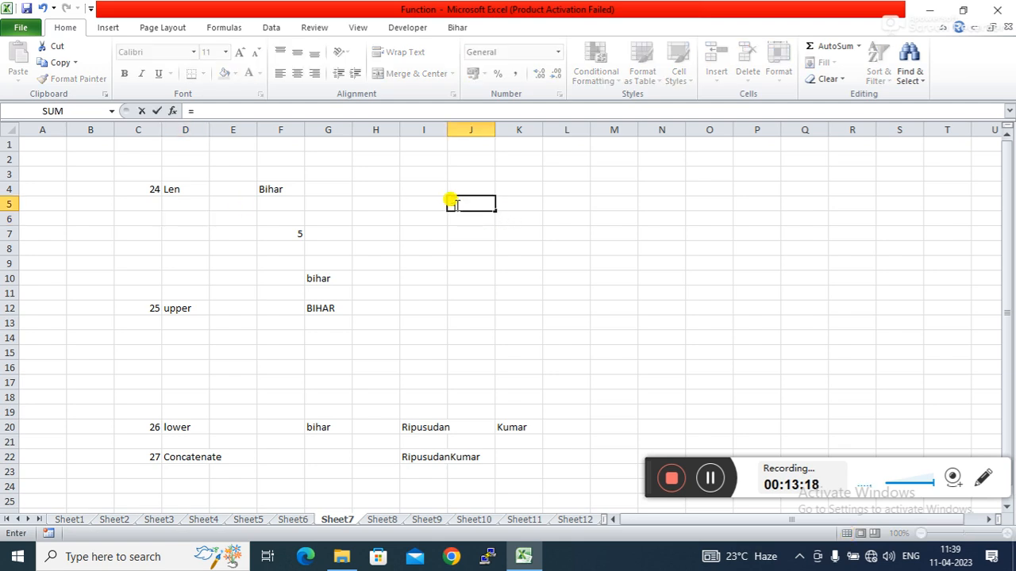
type("len")
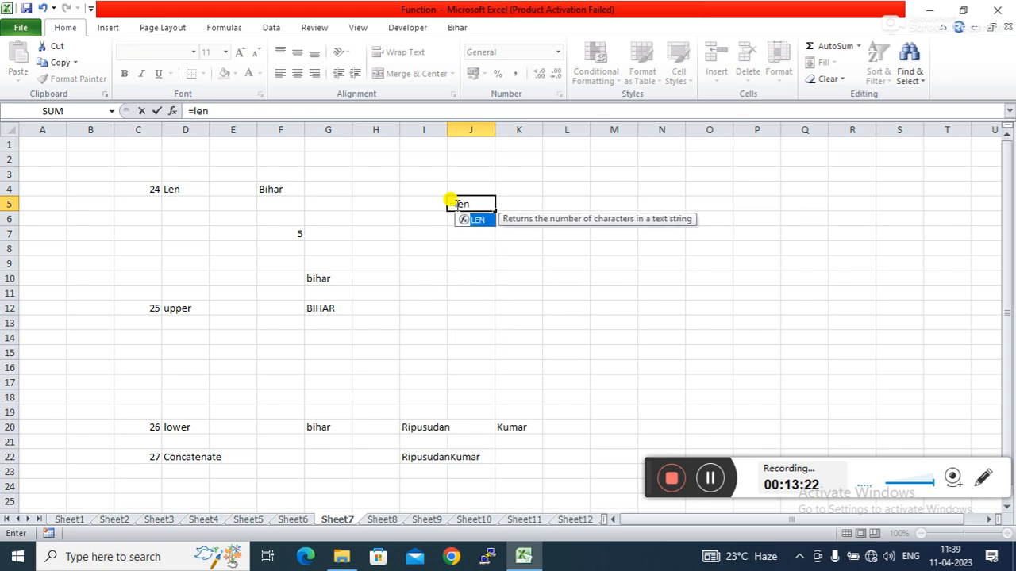
key("Tab")
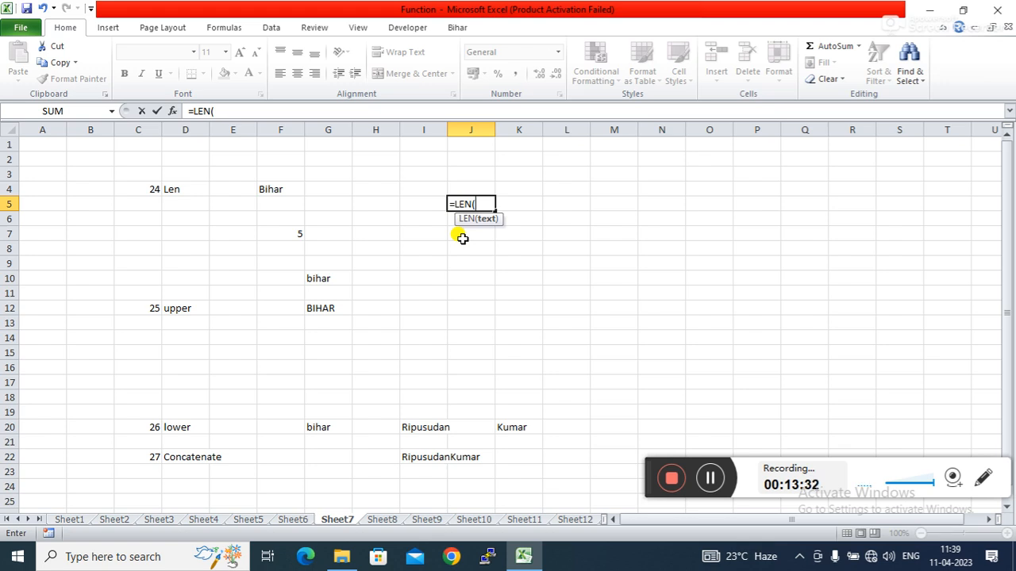
left_click(294, 196)
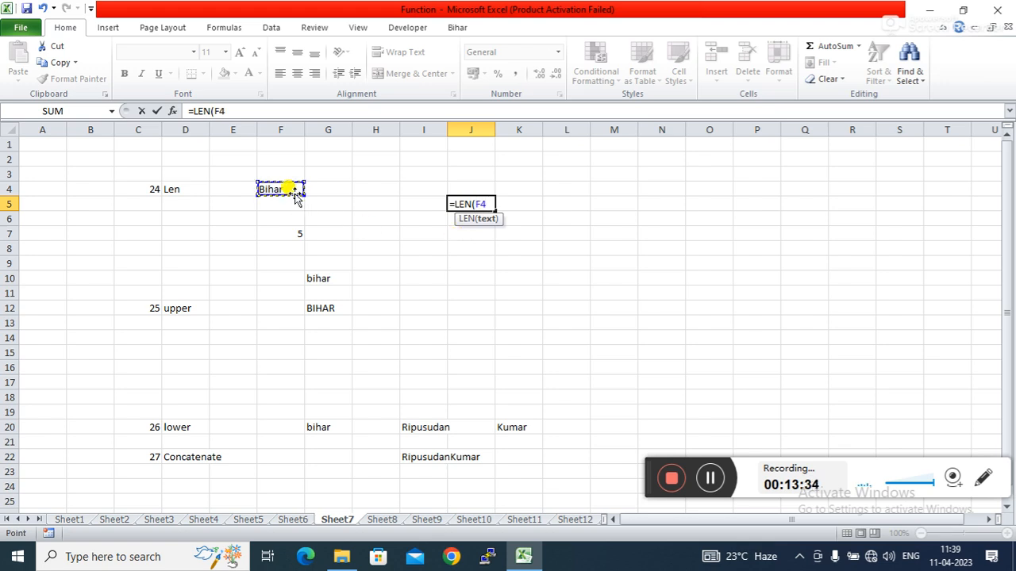
key("Return")
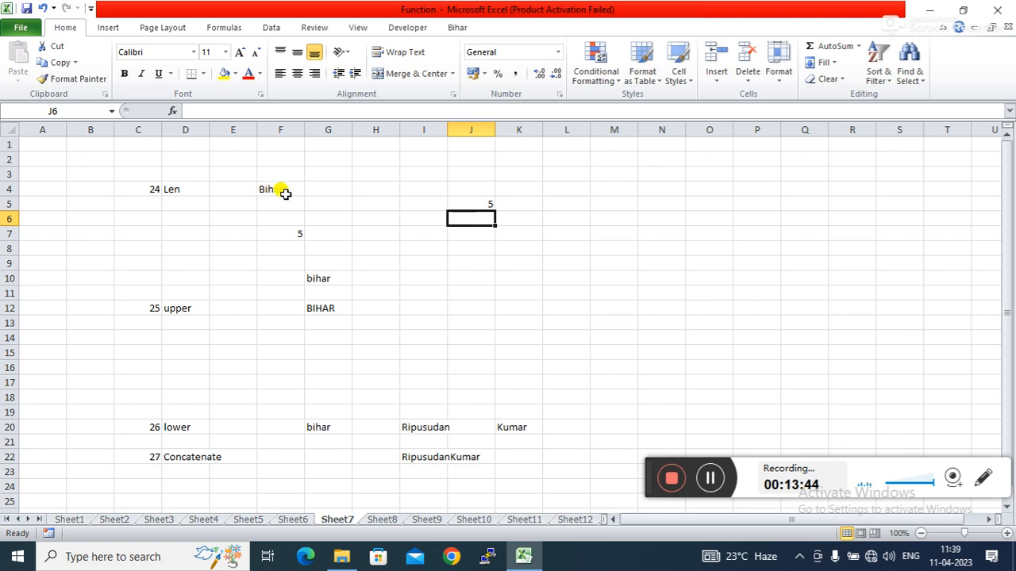
- Convert the text in G10 to capital letters with the formula =UPPER(G10) in cell J11
left_click(340, 214)
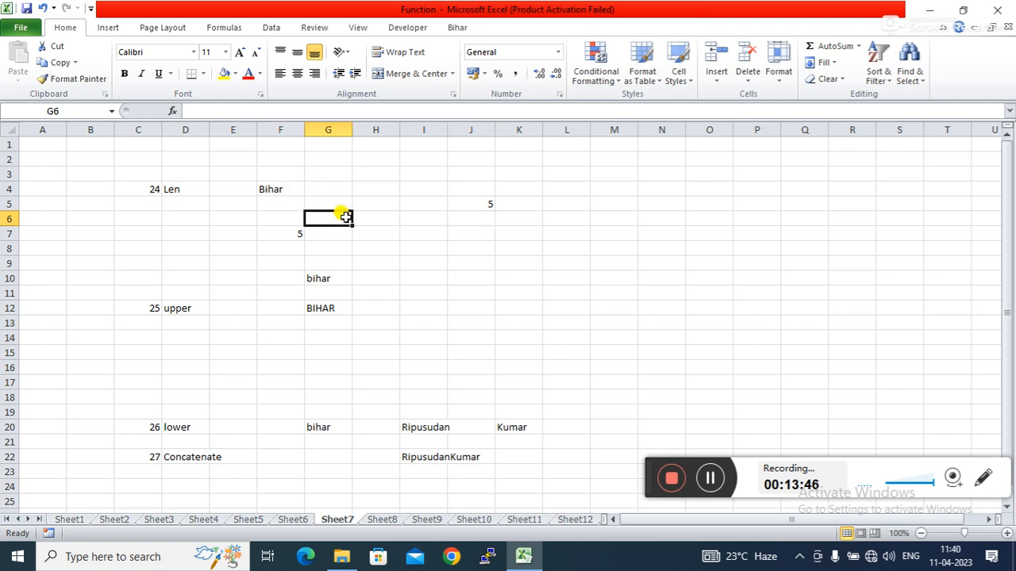
left_click(178, 306)
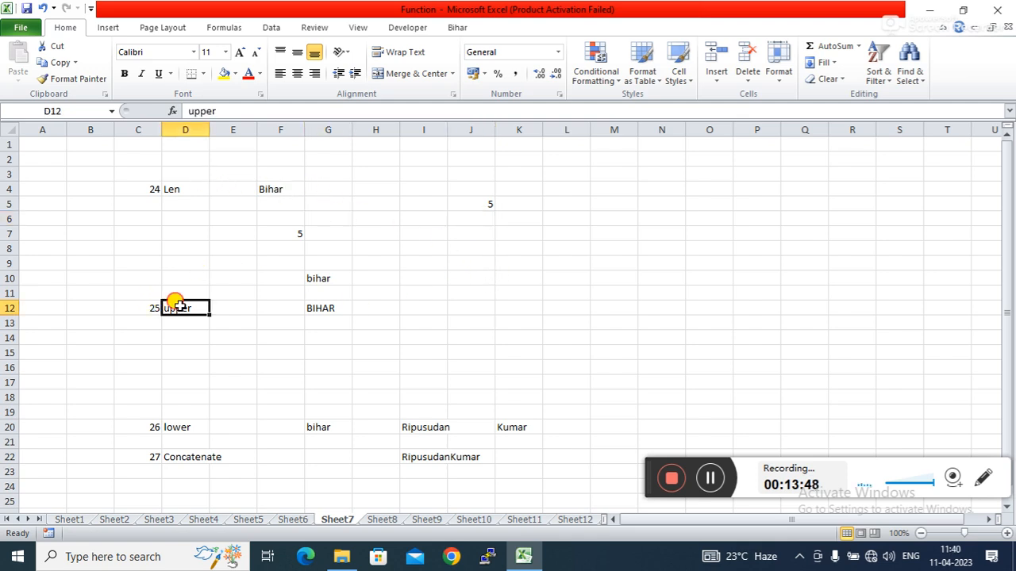
left_click(477, 296)
type("=upp")
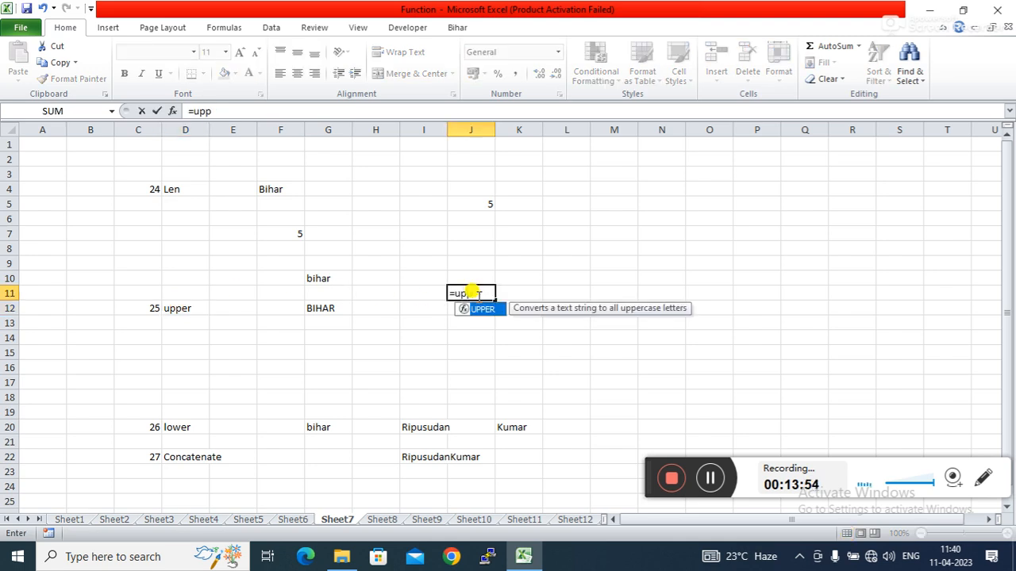
key("Tab")
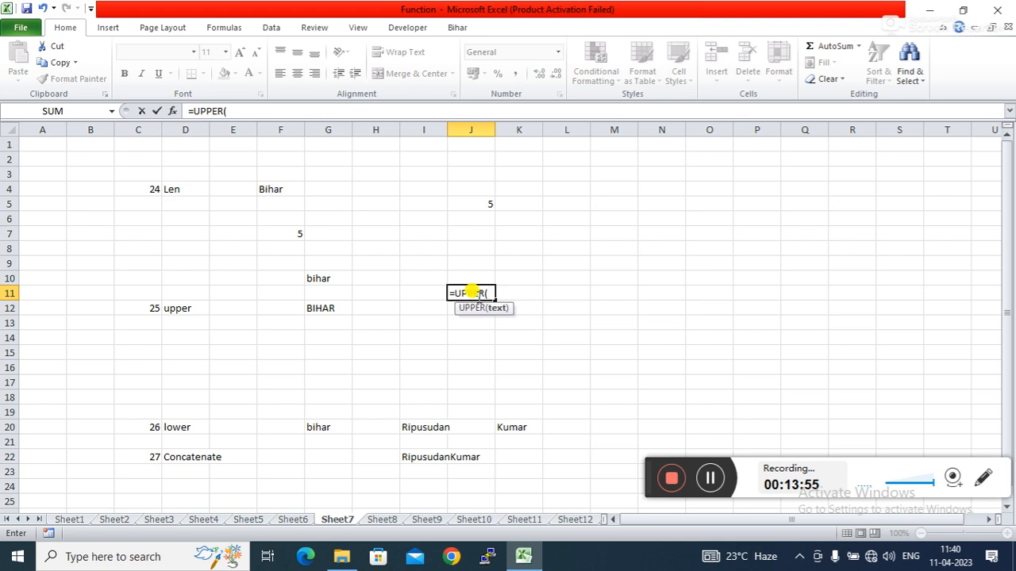
left_click(316, 277)
key("Return")
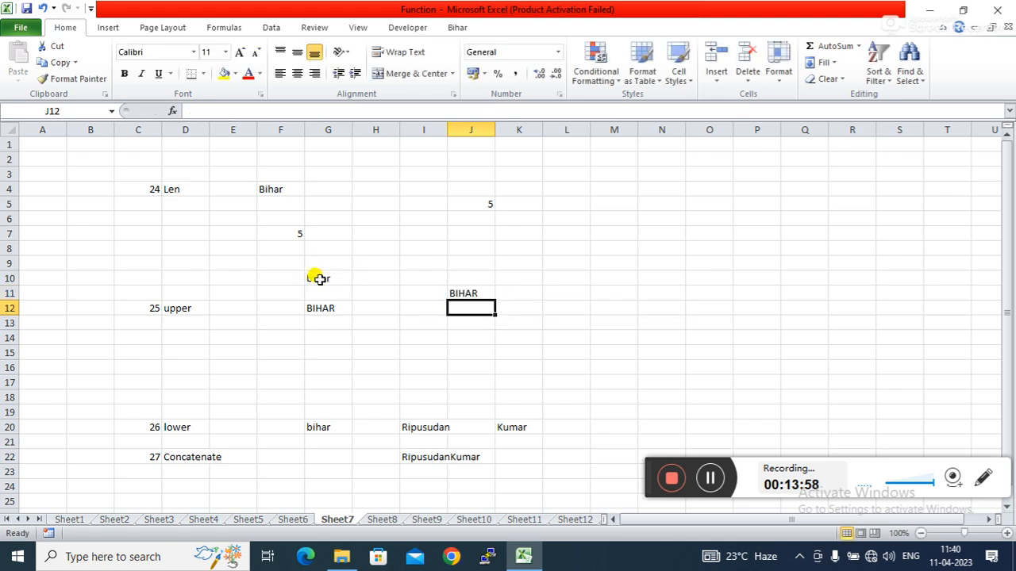
- Convert the text in J11 to small letters with the formula =LOWER(J11) in cell J13
left_click(492, 290)
left_click(530, 290)
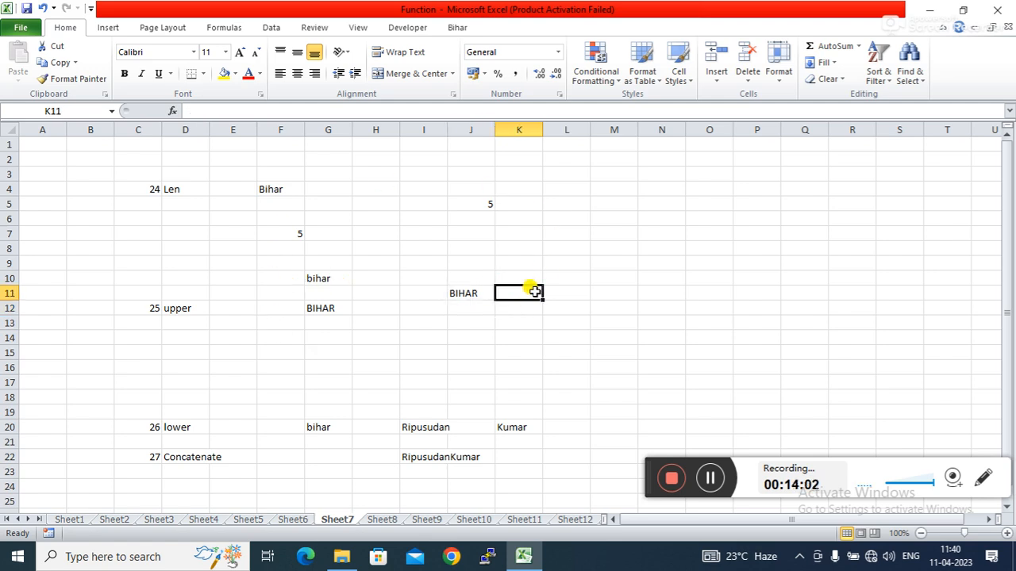
left_click(475, 321)
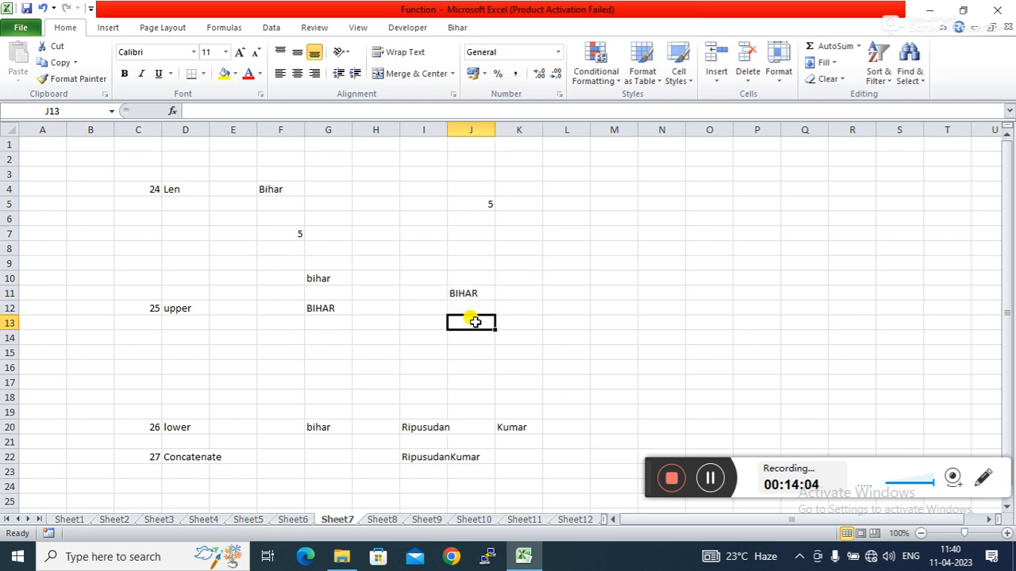
type("=lowe")
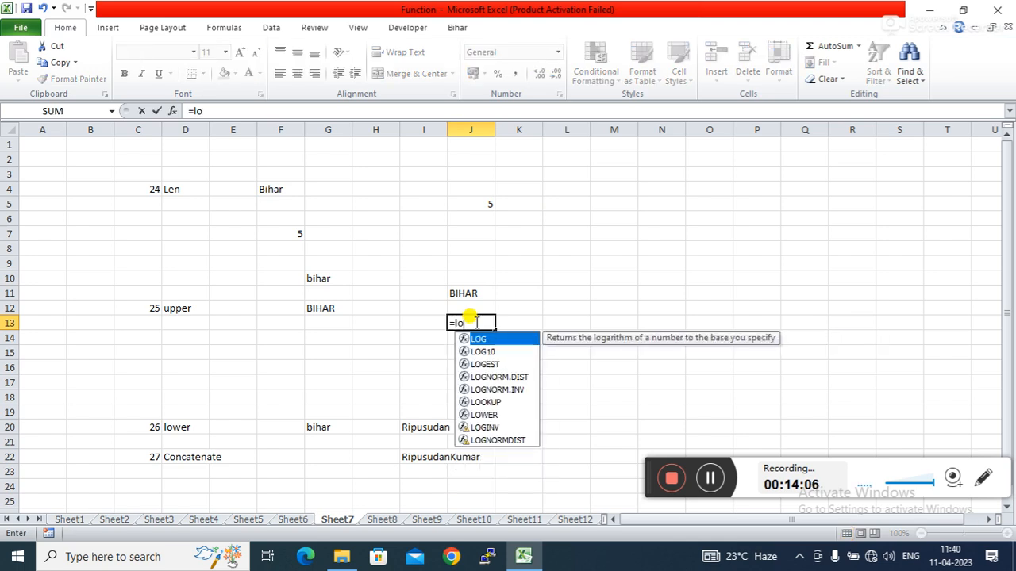
key("Tab")
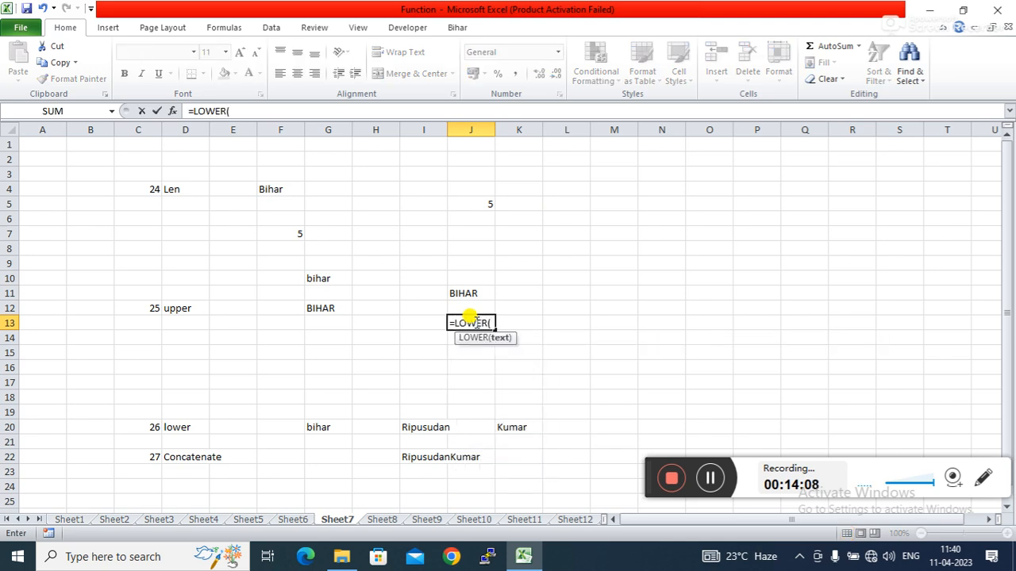
left_click(459, 292)
type(")")
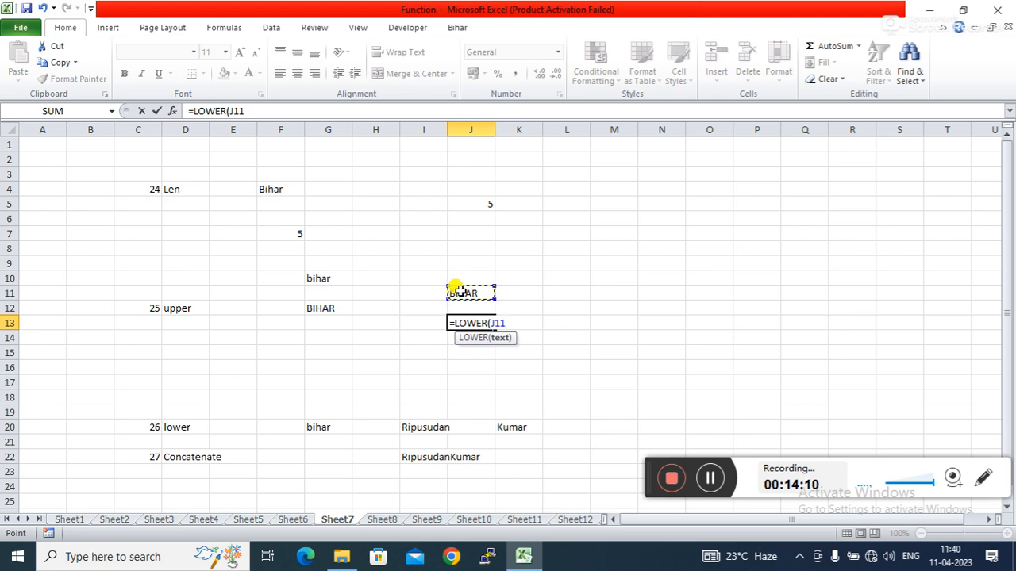
key("Return")
- Join the two name parts in I20 and K20 with the formula =CONCATENATE(I20,K20) in cell M15
left_click(512, 352)
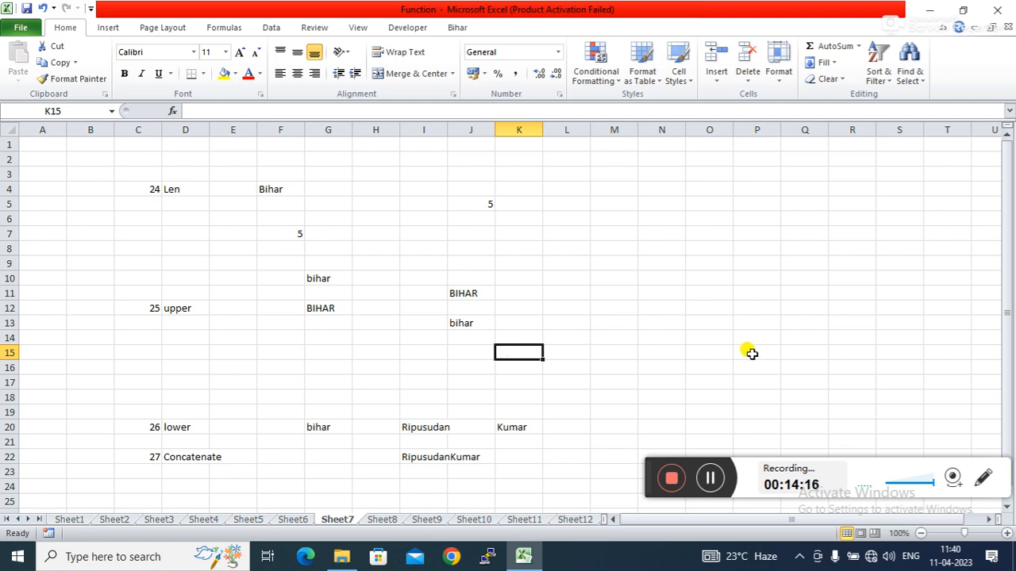
left_click_drag(1009, 277, 1005, 325)
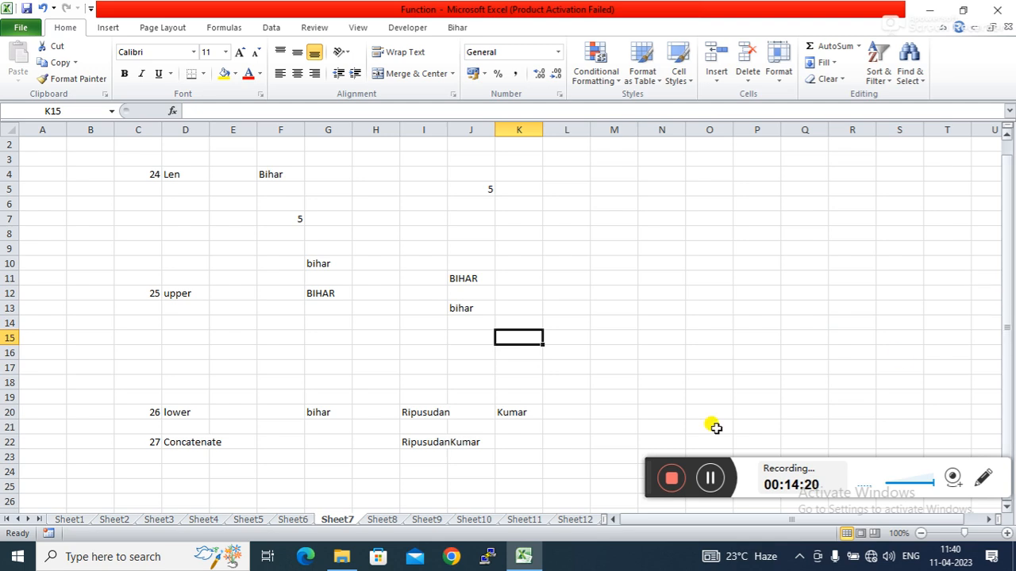
left_click(205, 450)
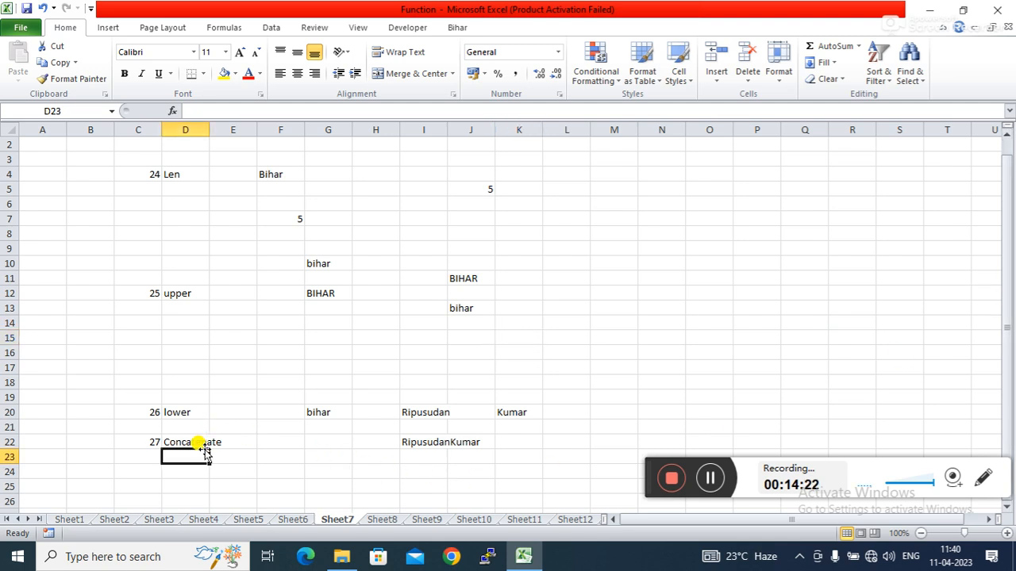
left_click(617, 361)
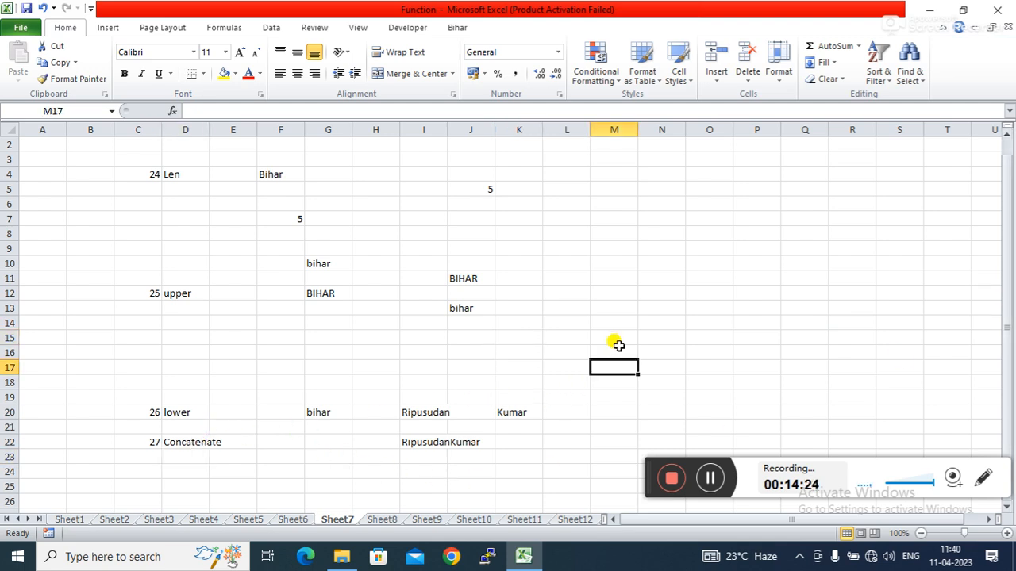
left_click(618, 338)
type("=co")
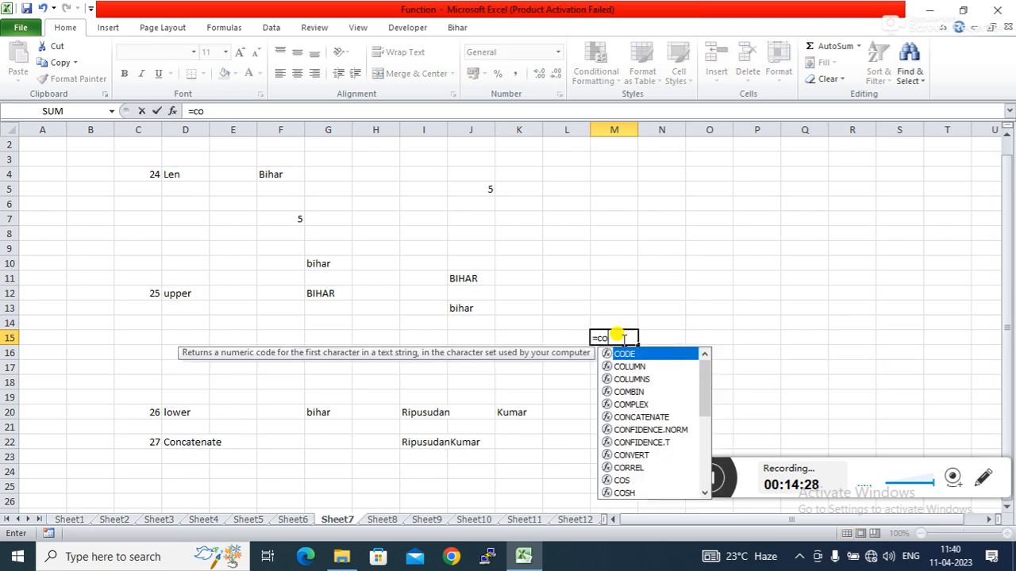
type("n")
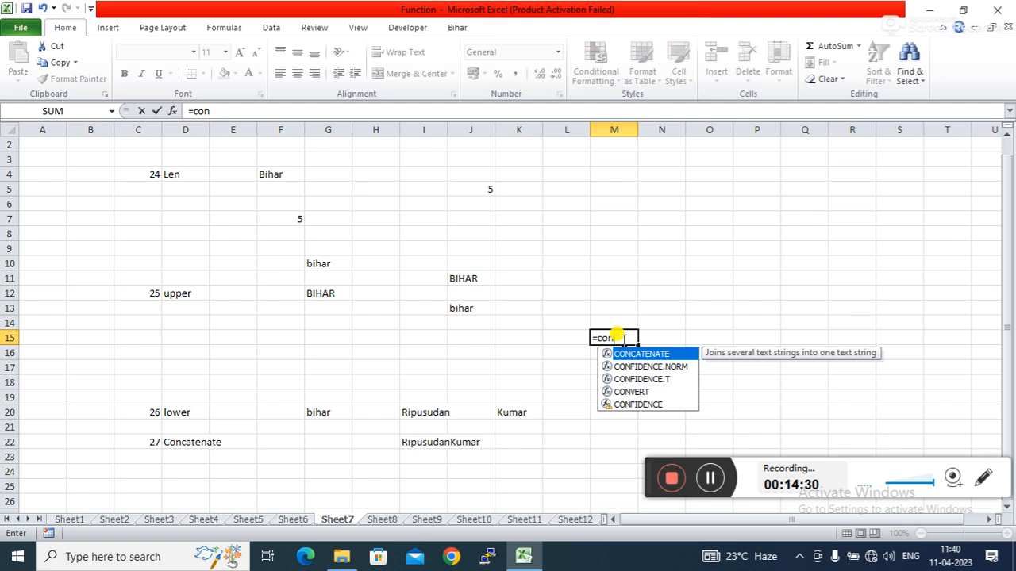
key("Tab")
left_click(406, 411)
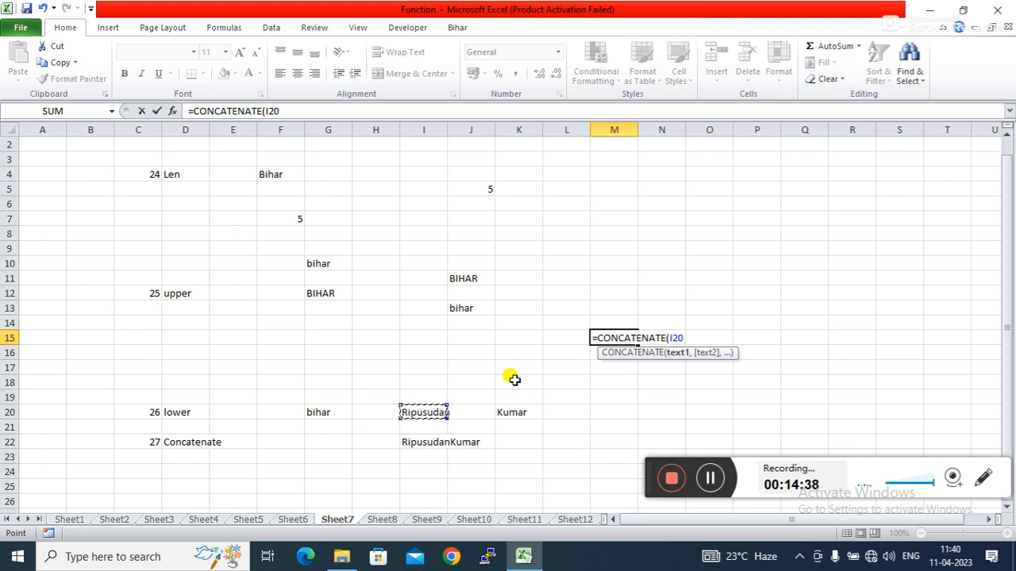
type(",")
left_click(512, 412)
key("Return")
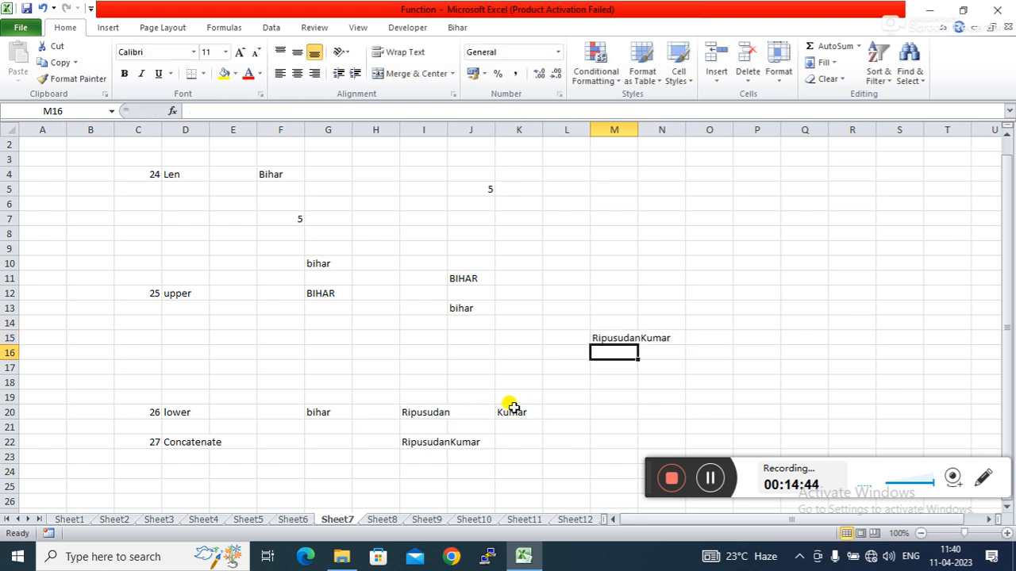
- Open Sheet8 and look over its Round, Roundup and Round down examples and the number in G2
left_click(584, 295)
left_click(629, 280)
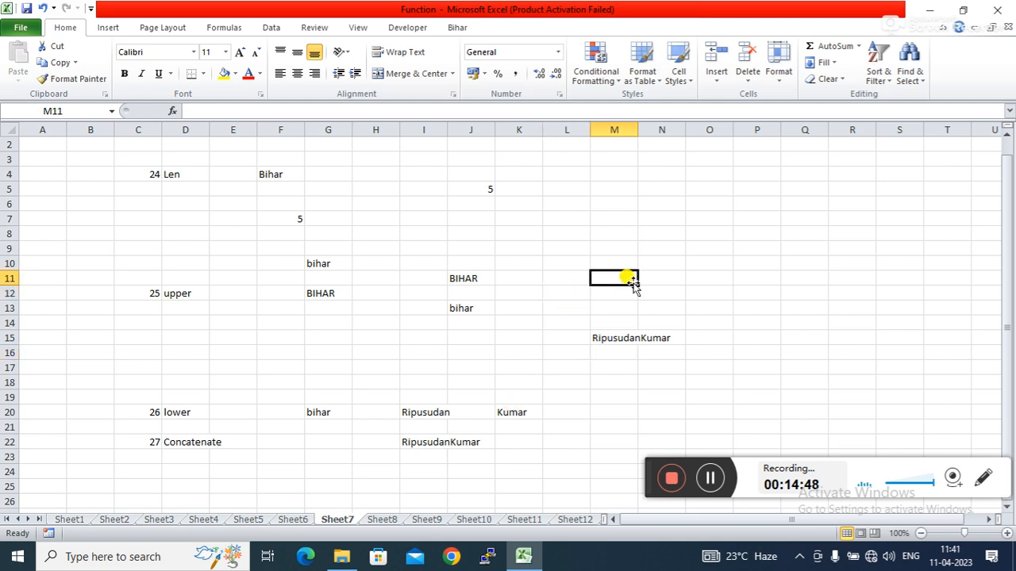
left_click(341, 470)
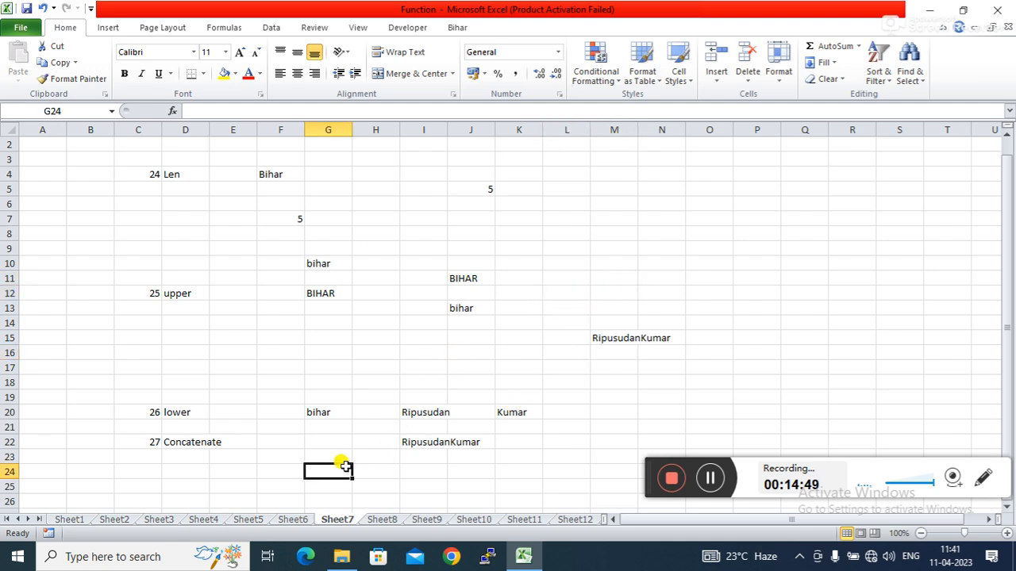
left_click(382, 520)
left_click(445, 318)
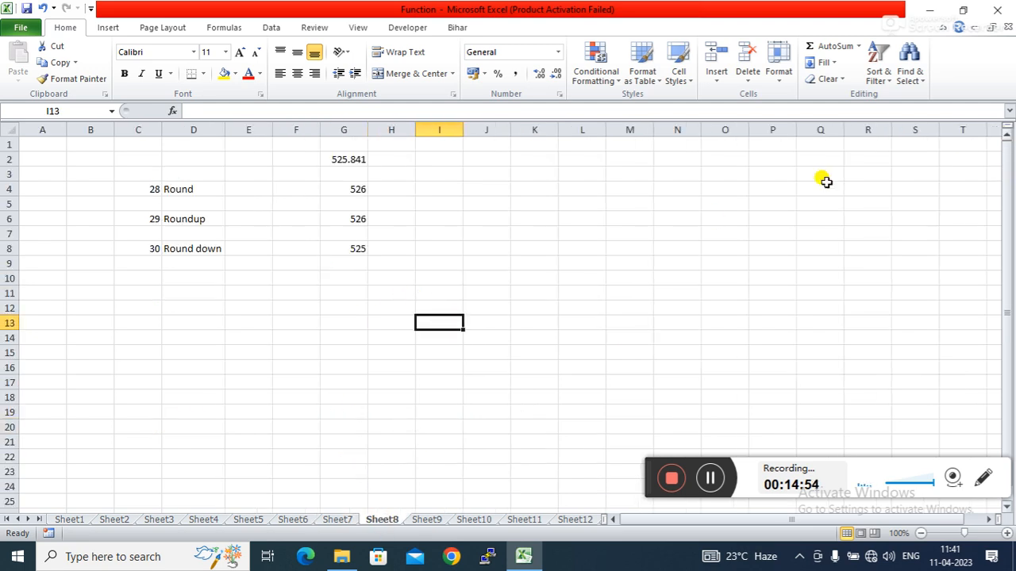
left_click(524, 245)
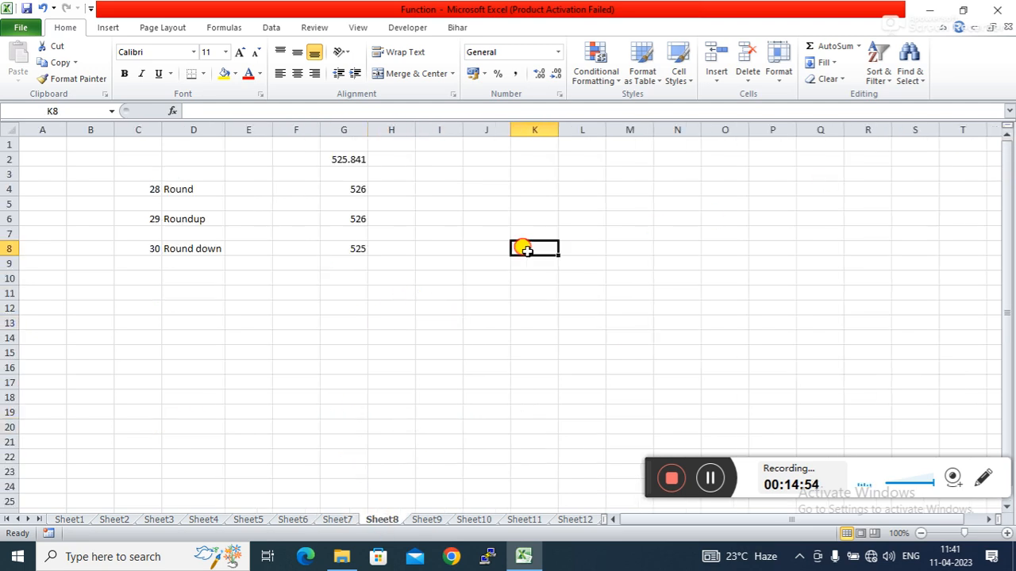
left_click(176, 182)
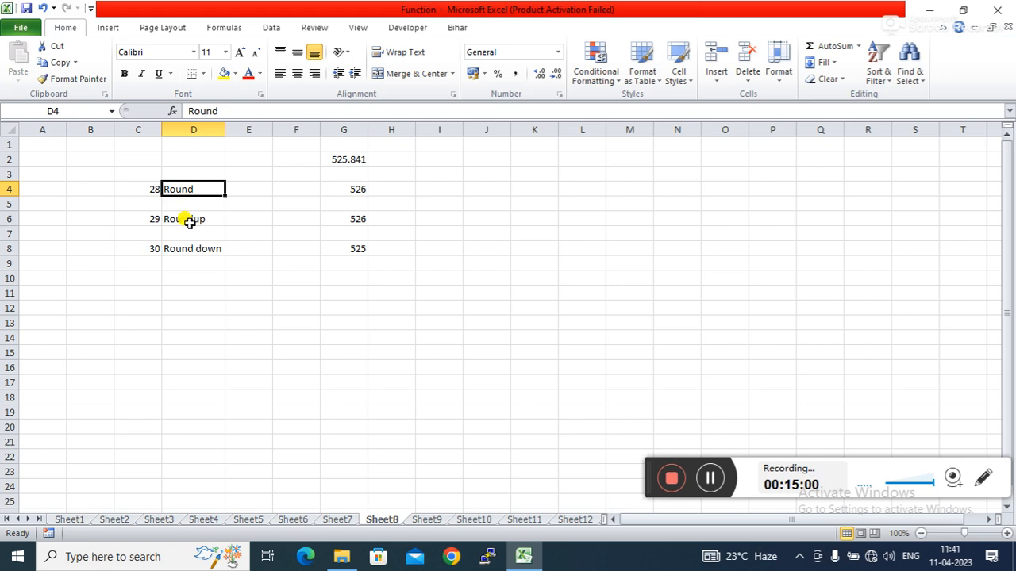
left_click(498, 202)
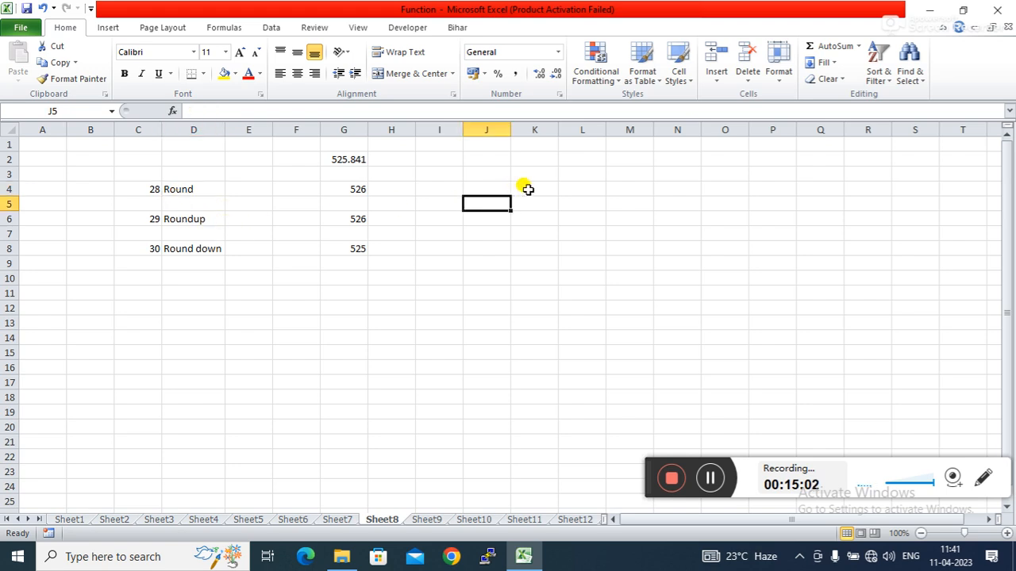
left_click(530, 188)
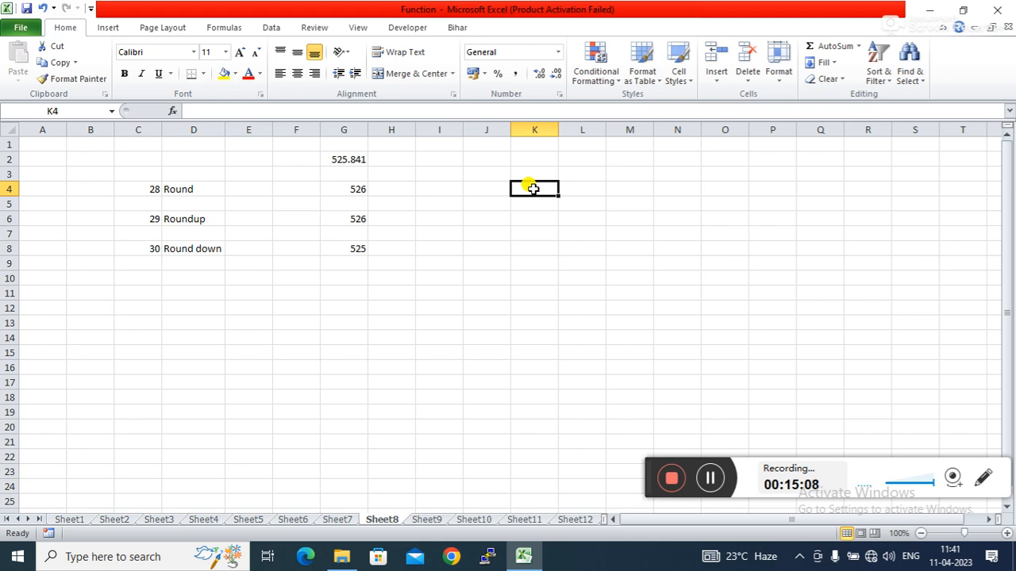
left_click(337, 158)
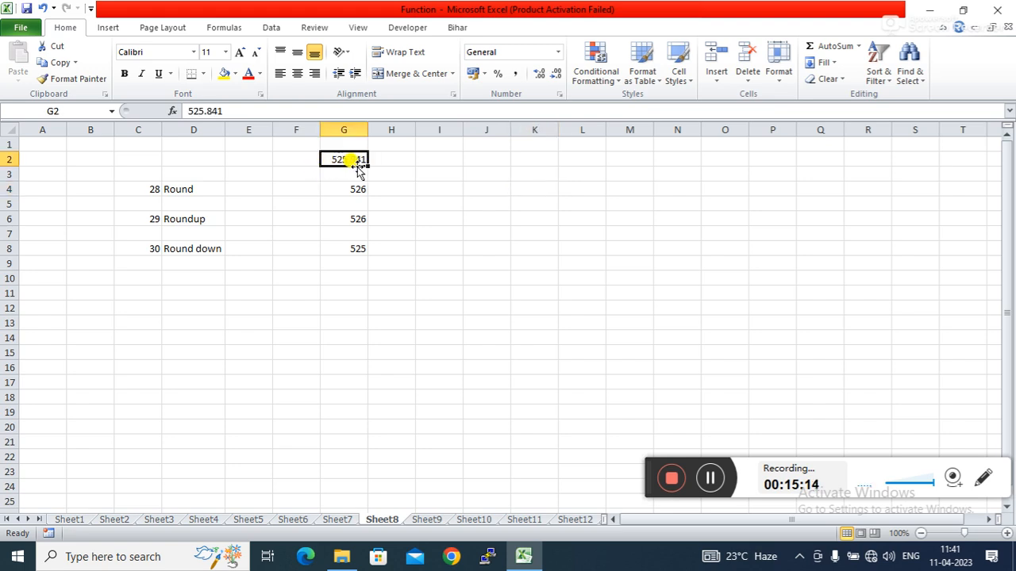
left_click(512, 174)
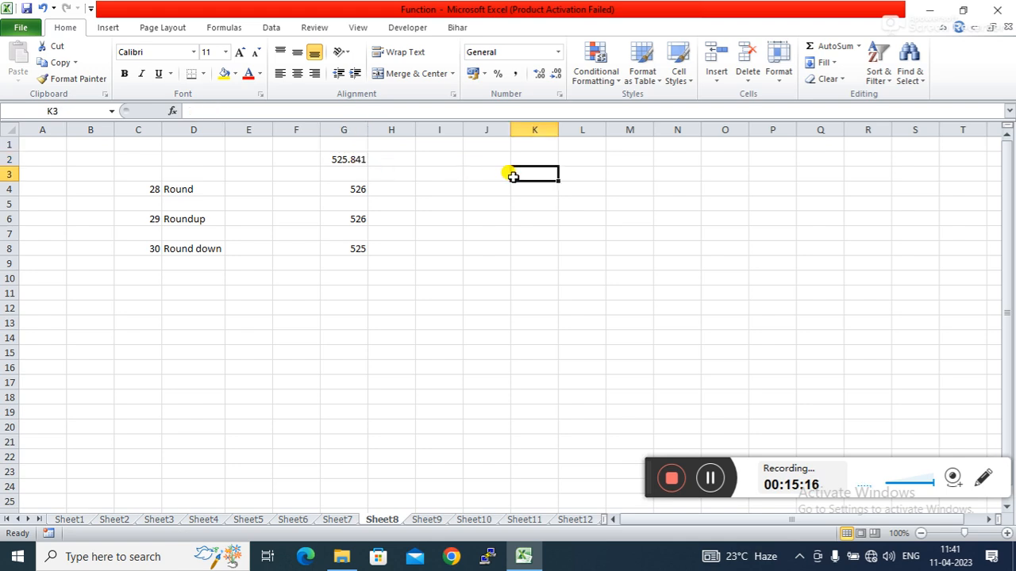
- Round the number in G2 to zero decimals with the formula =ROUND(G2,0) in cell J3, and review that formula
left_click(494, 178)
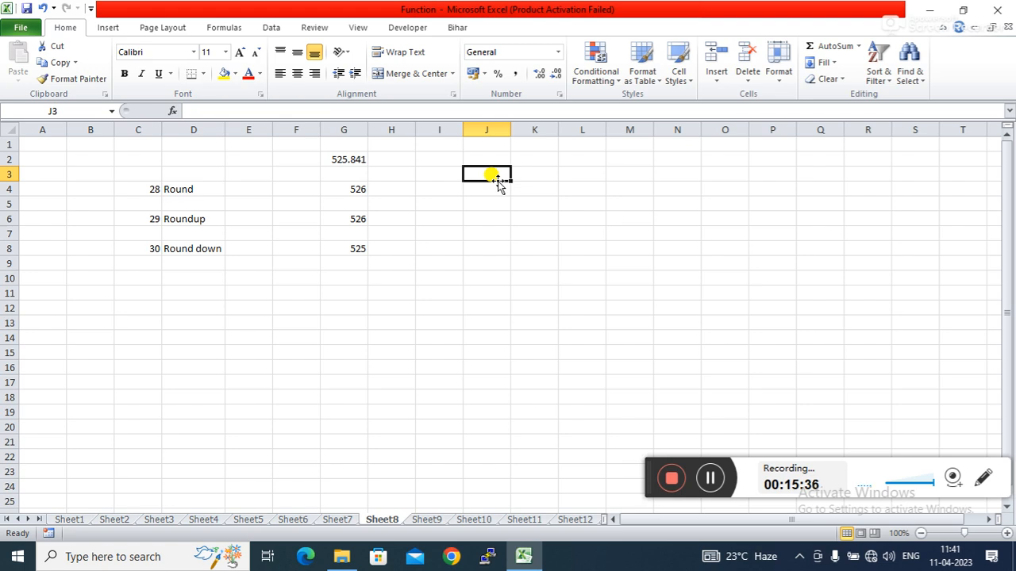
type("=rou")
key("Tab")
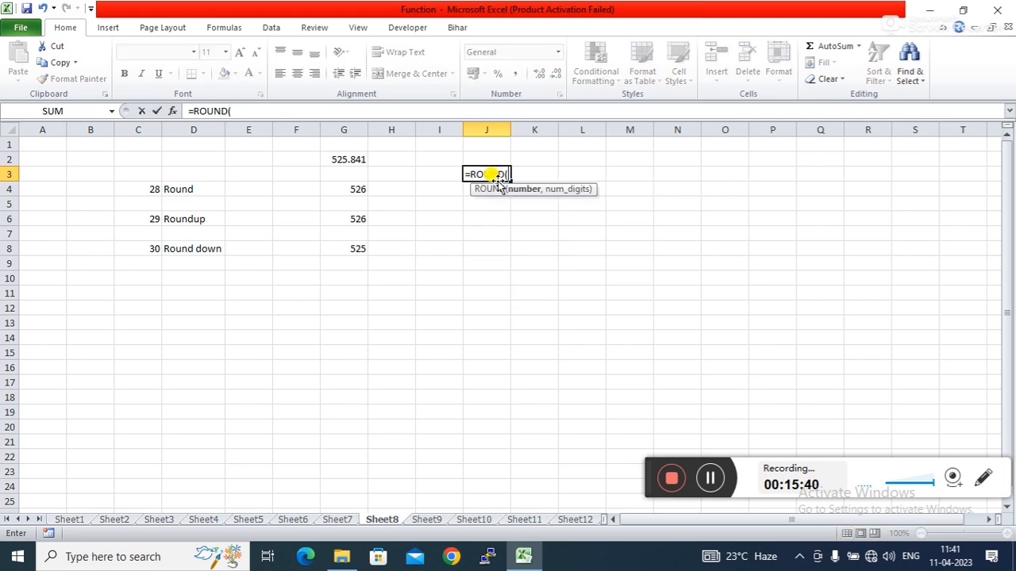
left_click(342, 156)
type(",")
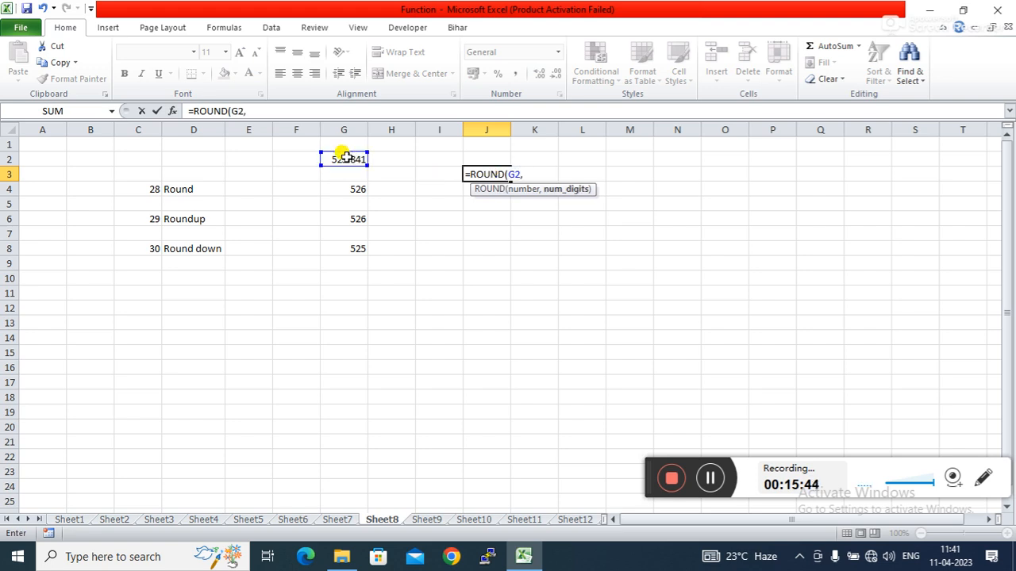
type("0")
key("Return")
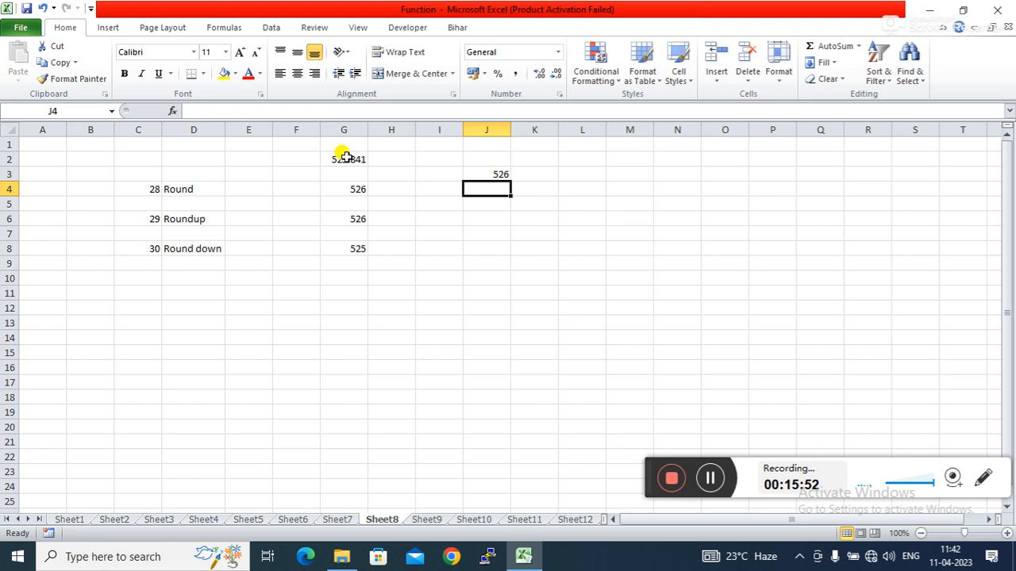
left_click(481, 225)
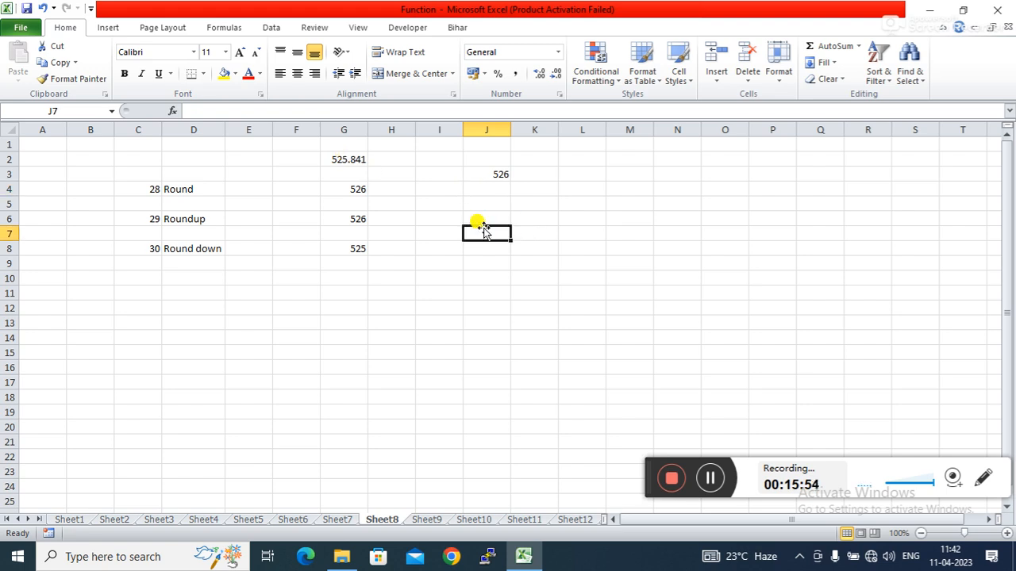
left_click(474, 174)
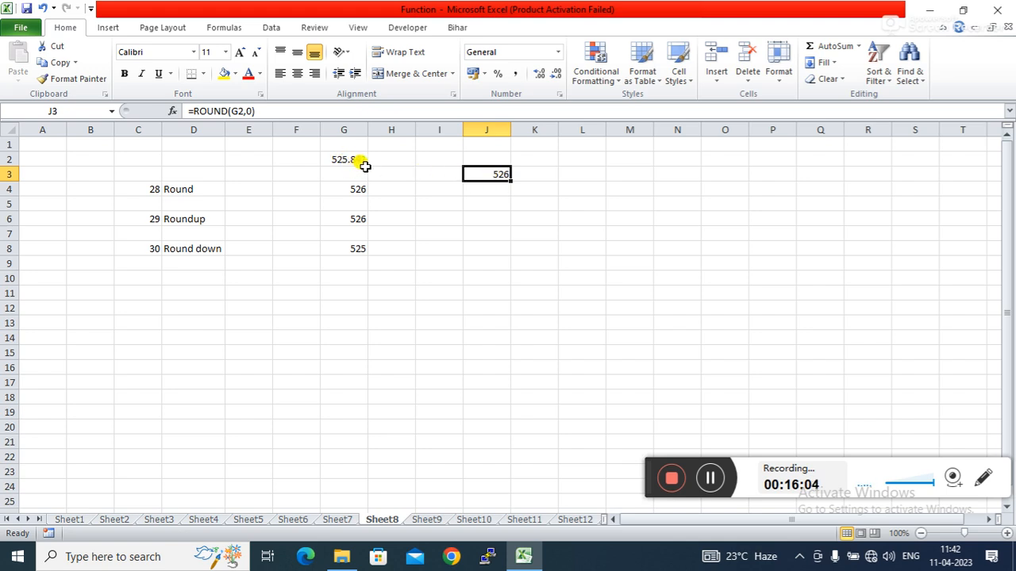
- Change the first decimal digit of the number in G2 so the value is 525.441
left_click(343, 160)
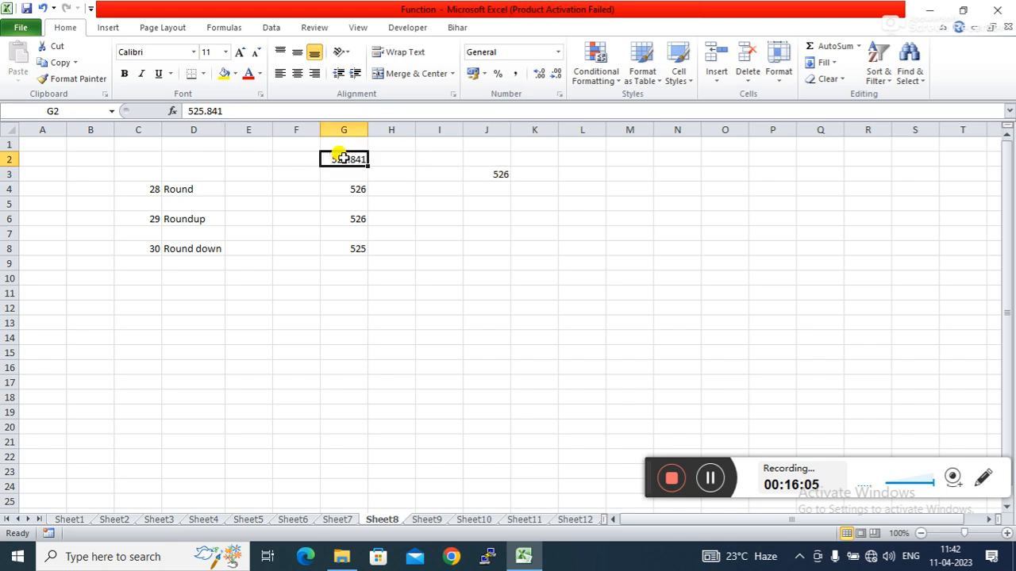
left_click(213, 111)
key("BackSpace")
type("4")
key("Return")
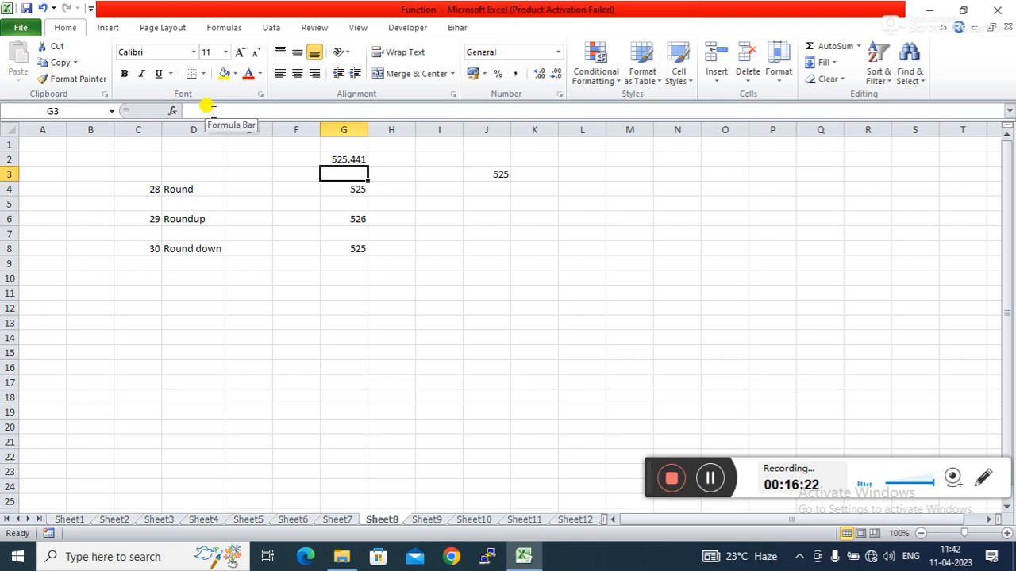
- Round the number in G2 up to a whole number with the formula =ROUNDUP(G2,0) in cell J6
left_click(473, 219)
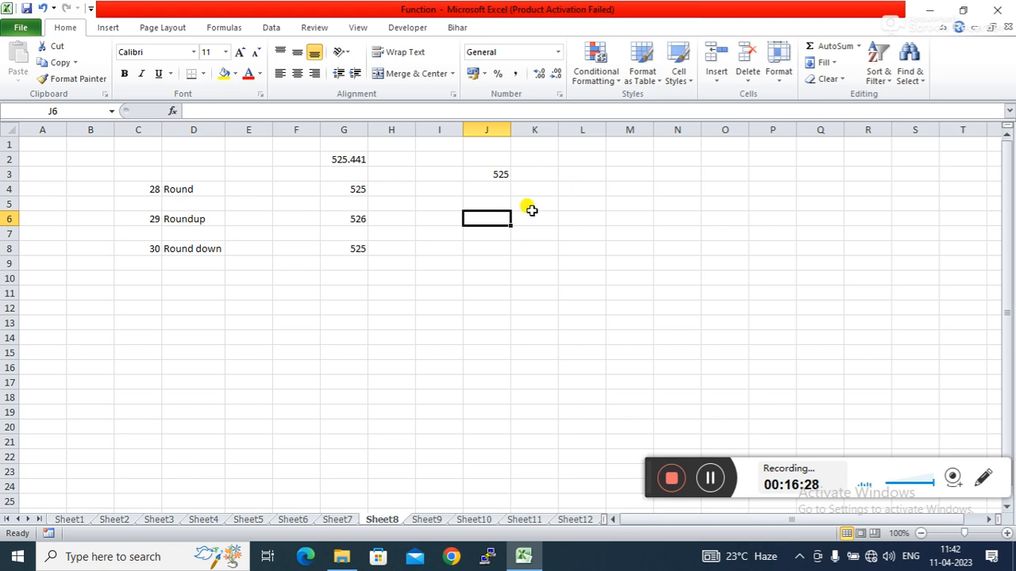
type("=")
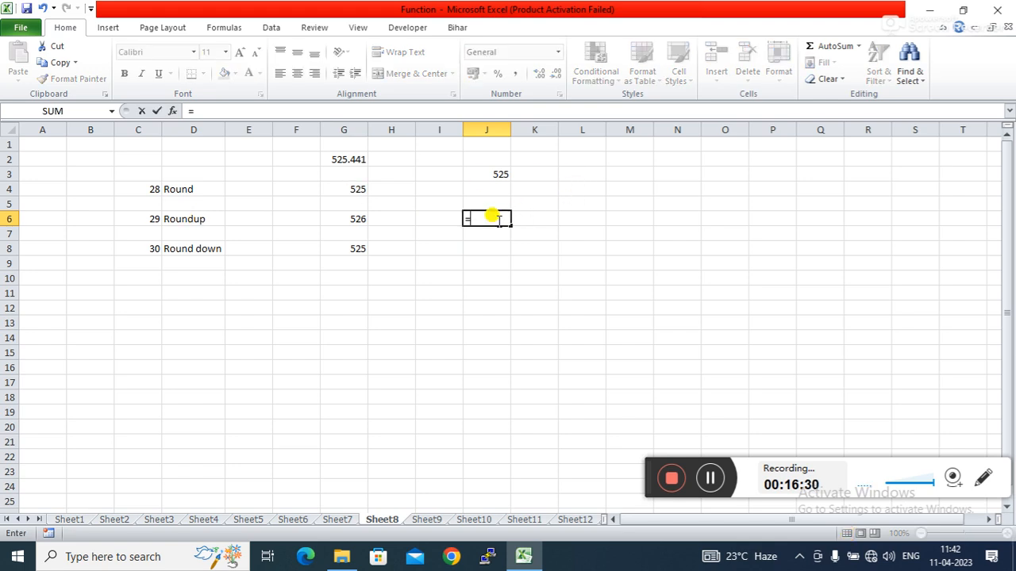
type("r")
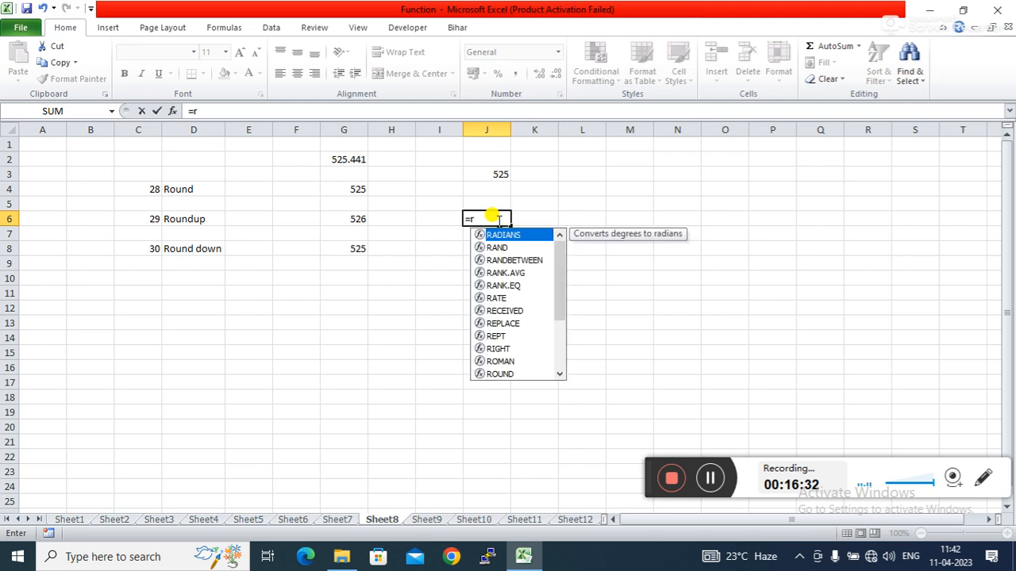
type("ou")
key("Down")
key("Down")
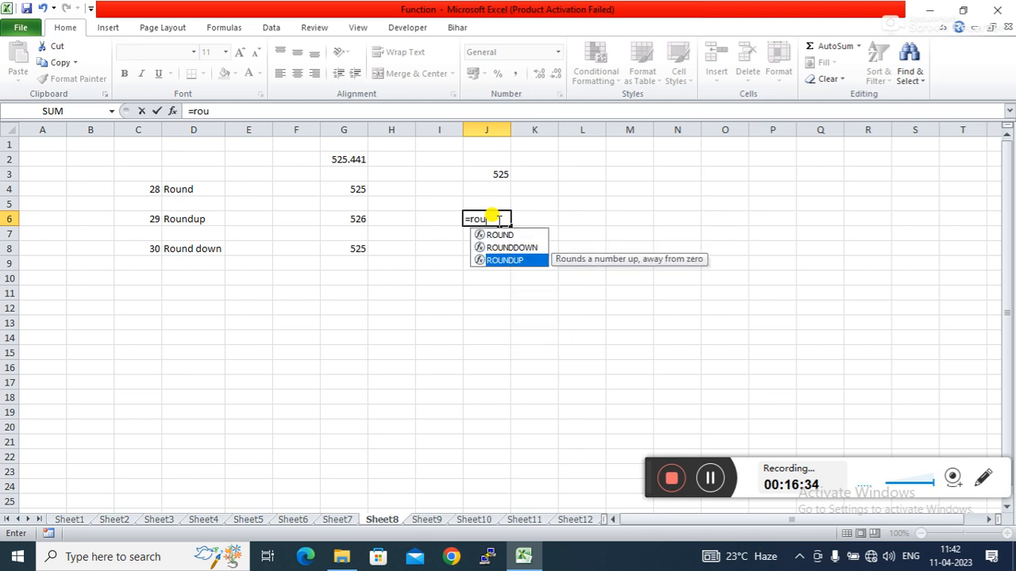
key("Tab")
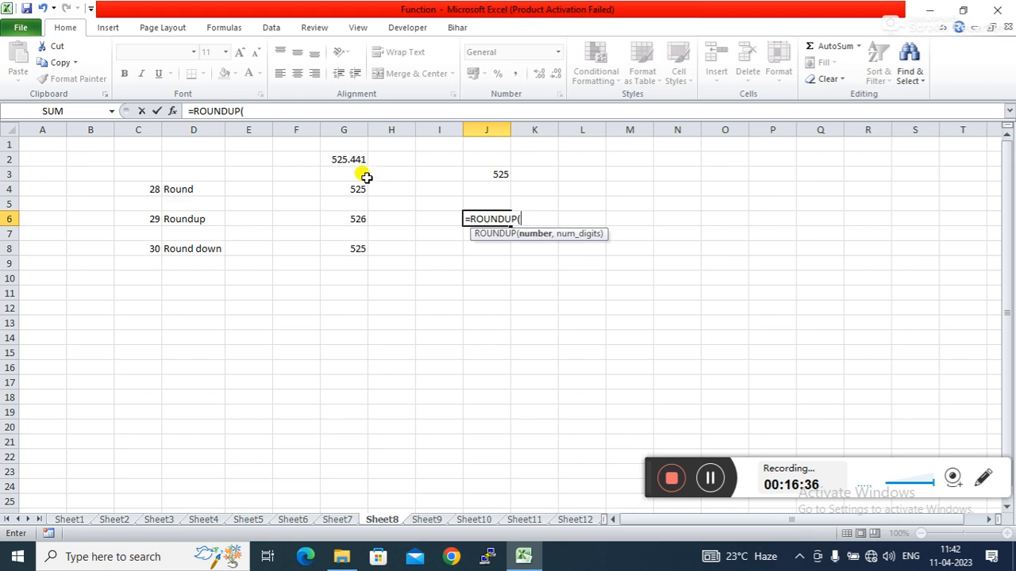
left_click(341, 158)
type(",")
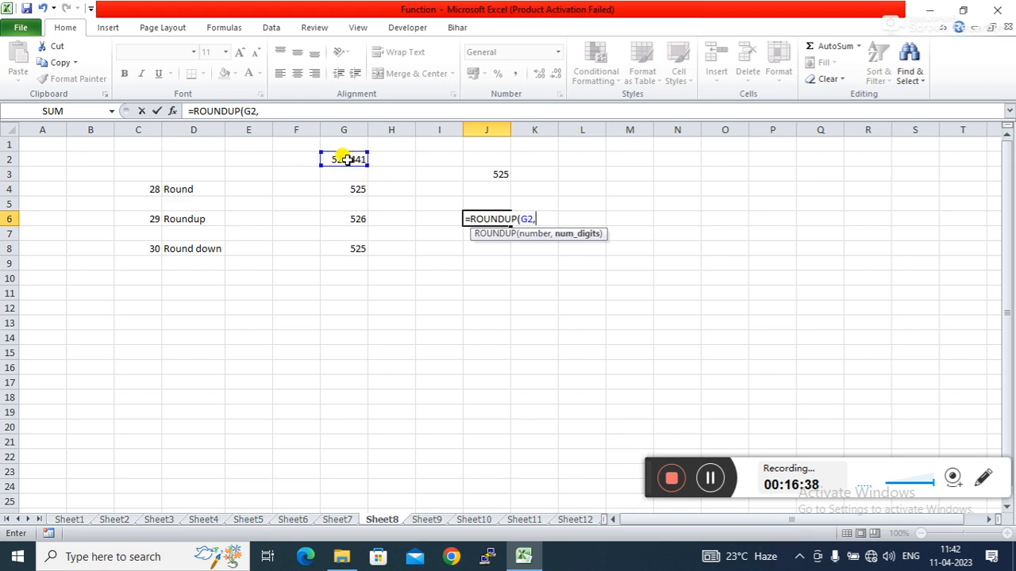
type("0")
key("Return")
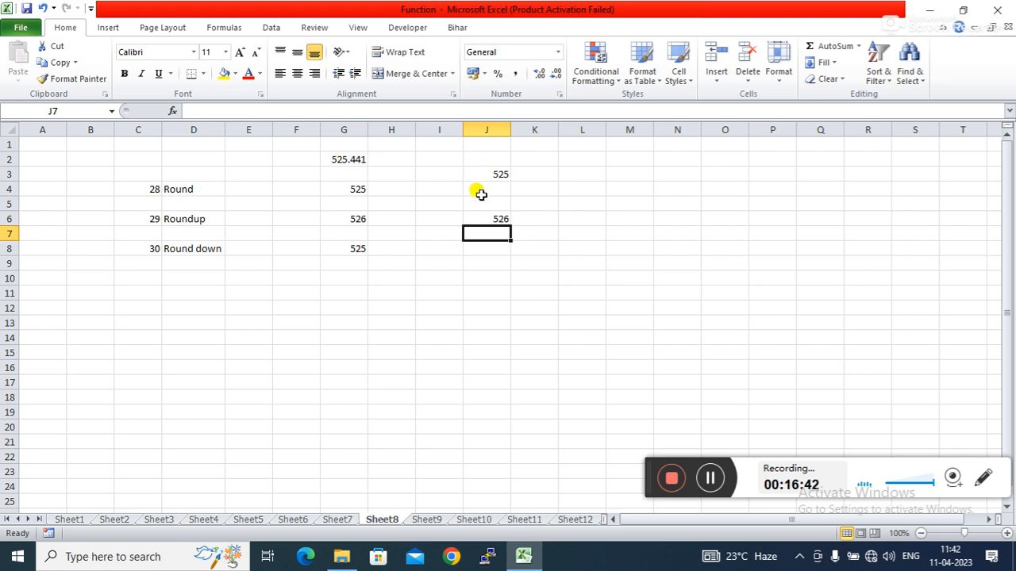
- Change the first decimal digit of the number in G2 so the value is 525.141
left_click(337, 160)
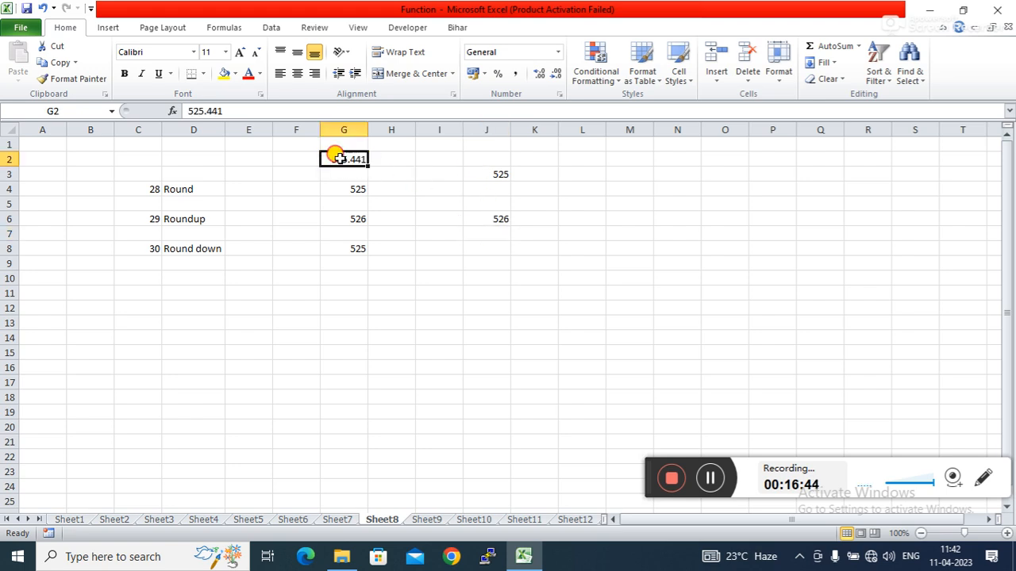
left_click(213, 111)
key("BackSpace")
type("1")
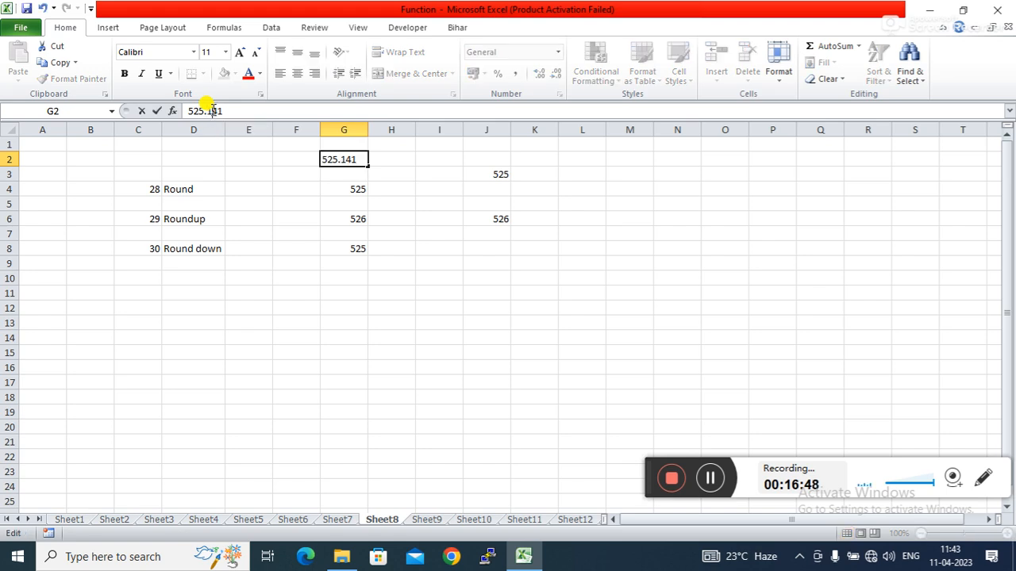
key("Return")
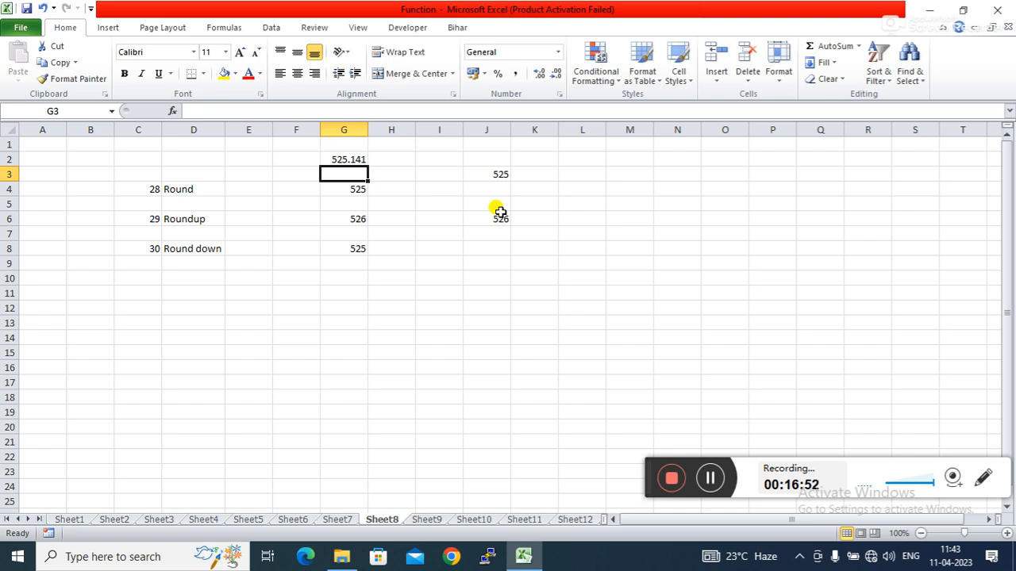
- Change the decimals of the number in G2 so the value is 525.01
left_click(340, 161)
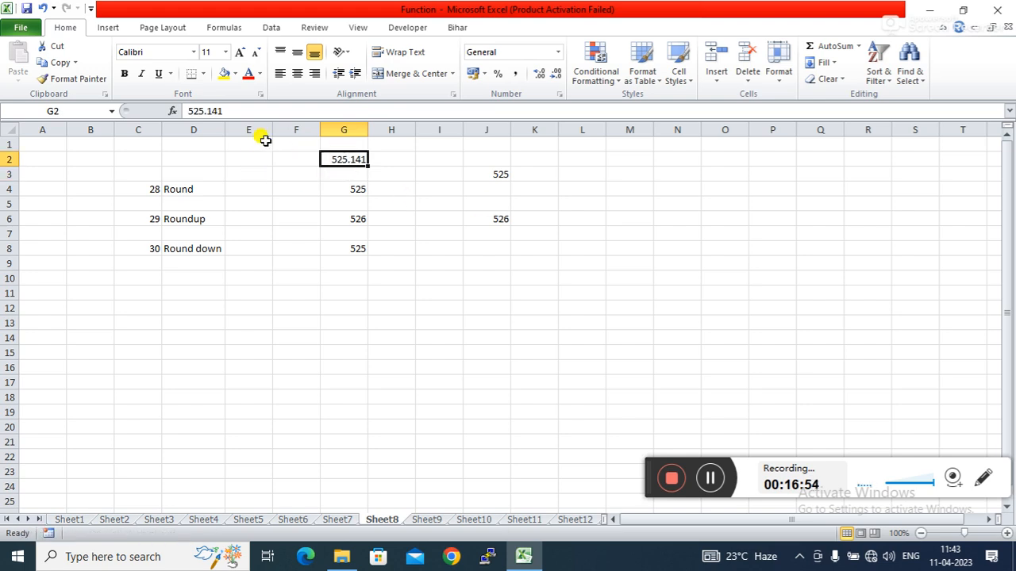
left_click(248, 111)
key("BackSpace")
key("BackSpace")
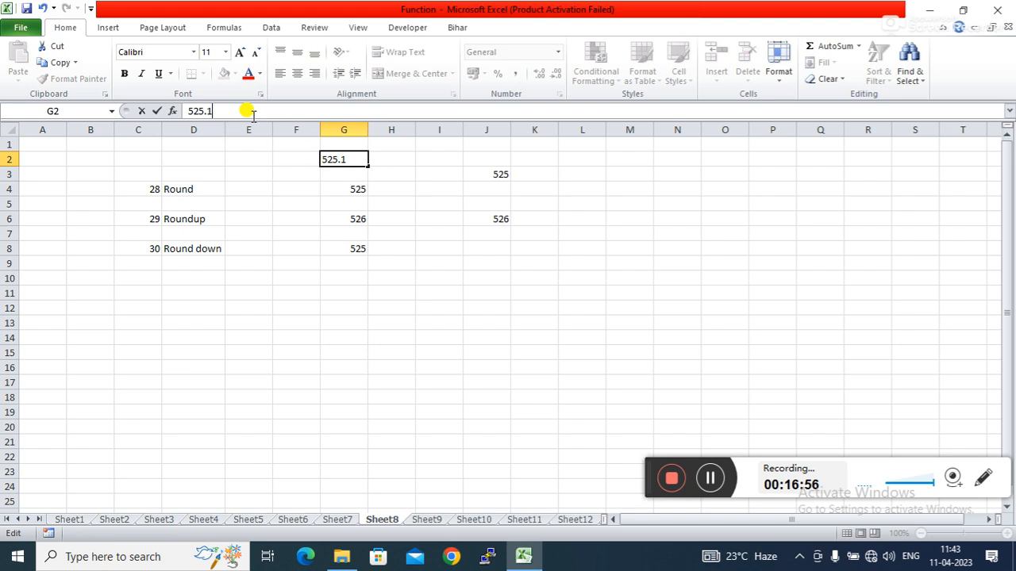
type("0")
key("Return")
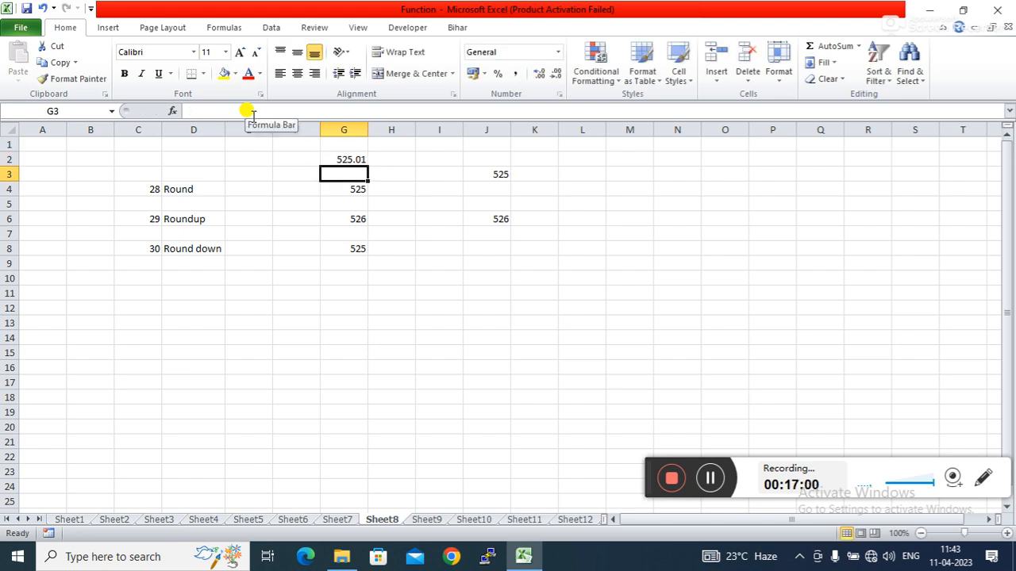
- Remove the decimal part of the number in G2 so the value is 525
double_click(356, 156)
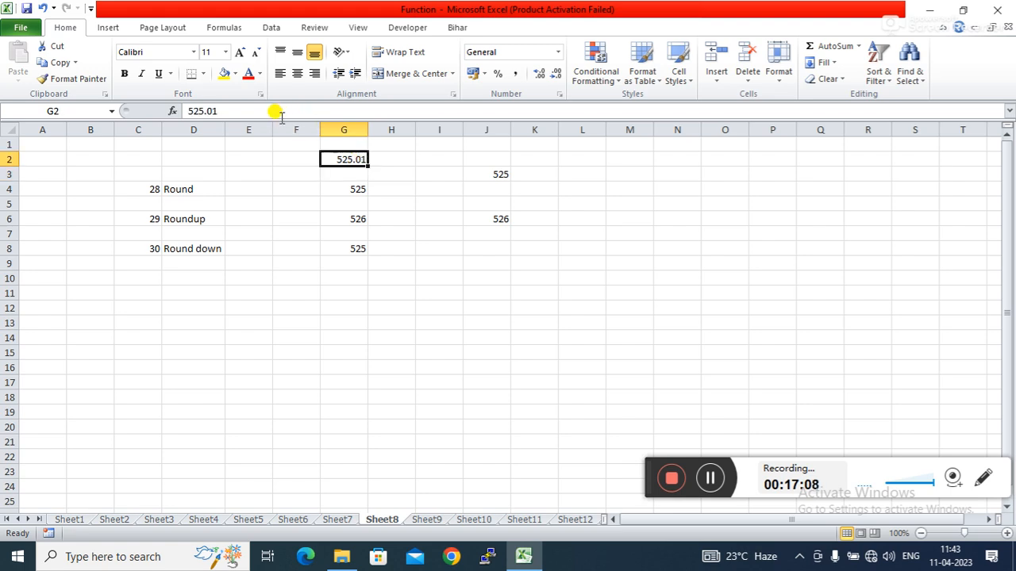
key("BackSpace")
key("BackSpace")
key("BackSpace")
key("Return")
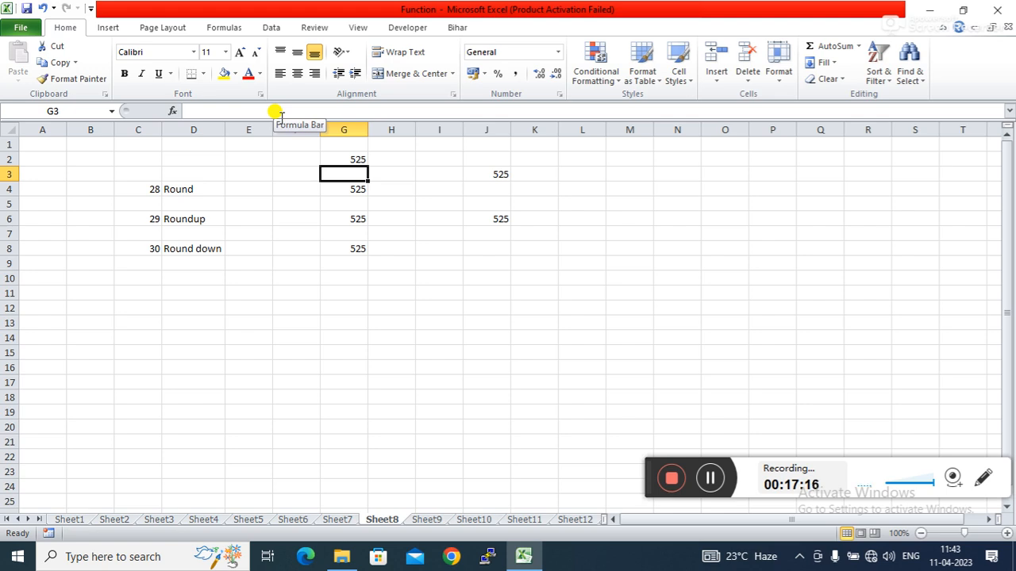
- Add the decimals .01 to the whole number in G2 so the value is 525.01
key("Up")
left_click(280, 113)
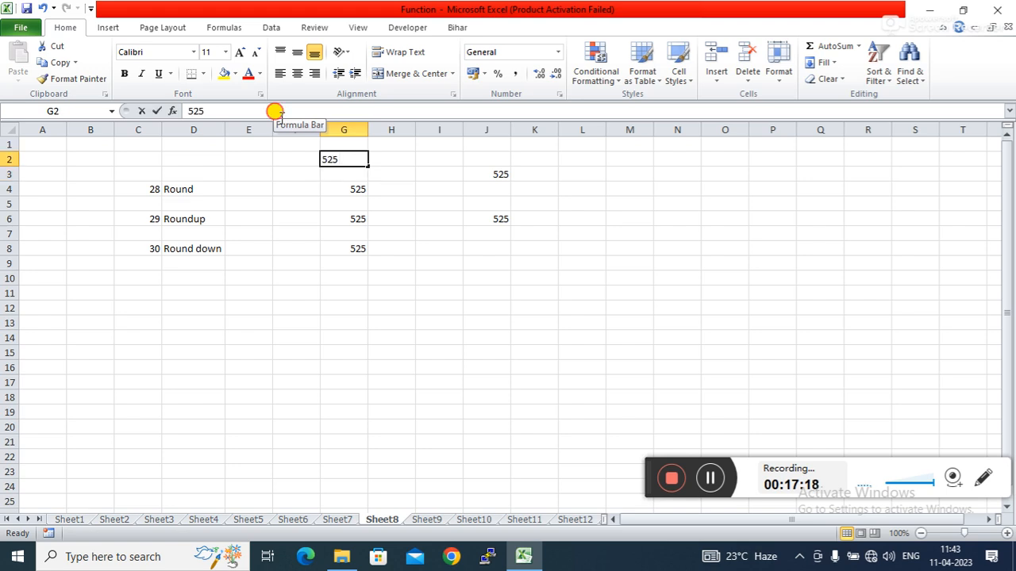
type(".01")
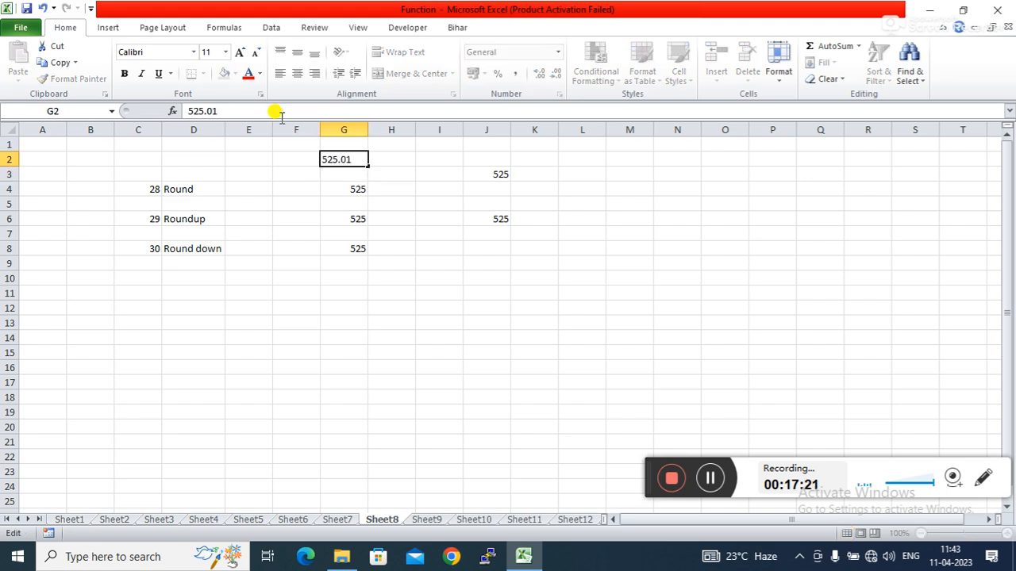
key("Return")
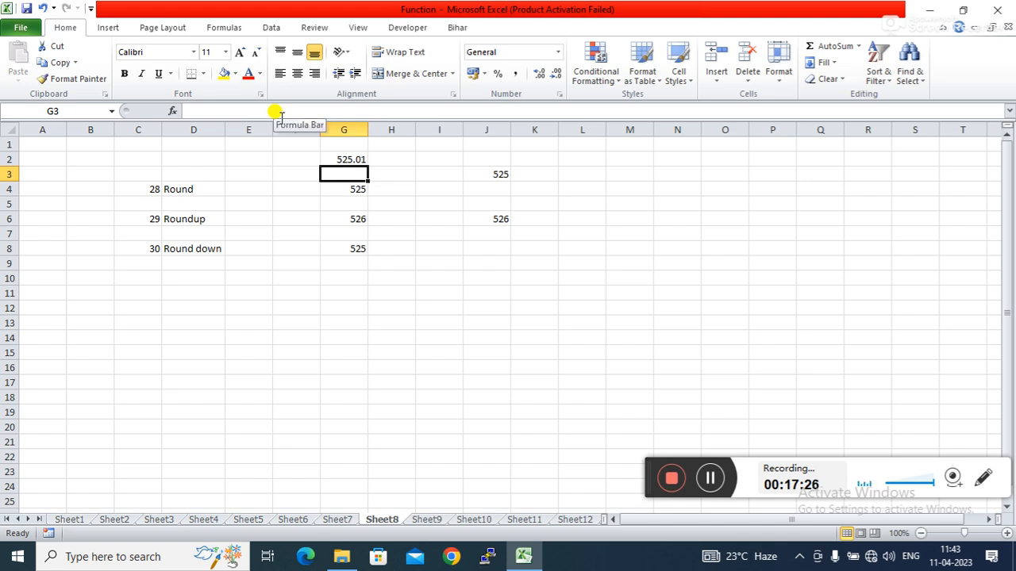
- Round the number in G2 down to a whole number with the formula =ROUNDDOWN(G2,0) in cell J9
key("Down")
key("Down")
key("Down")
key("Down")
key("Down")
key("Down")
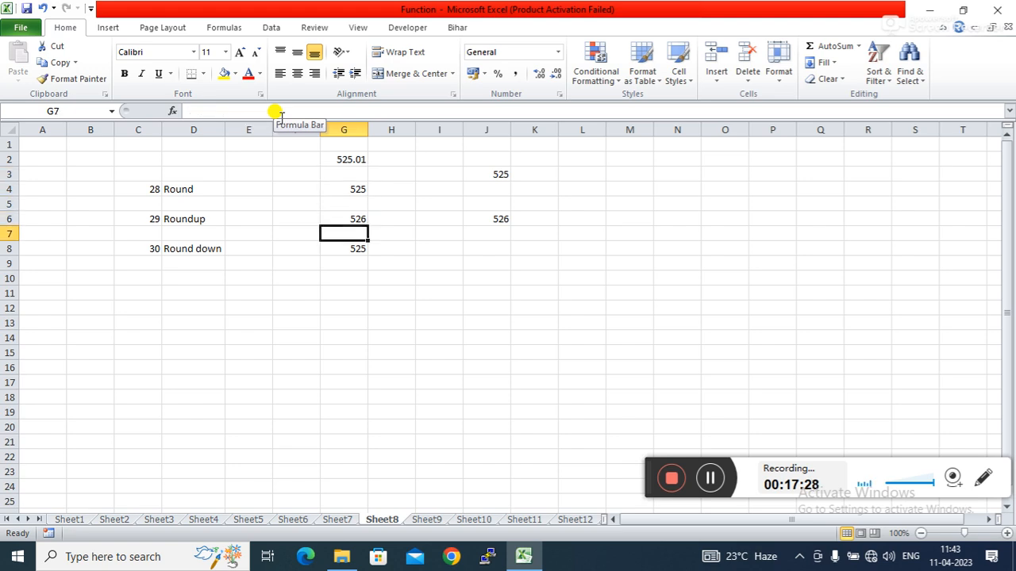
key("Right")
key("Right")
key("Right")
key("Right")
key("Left")
type("=rou")
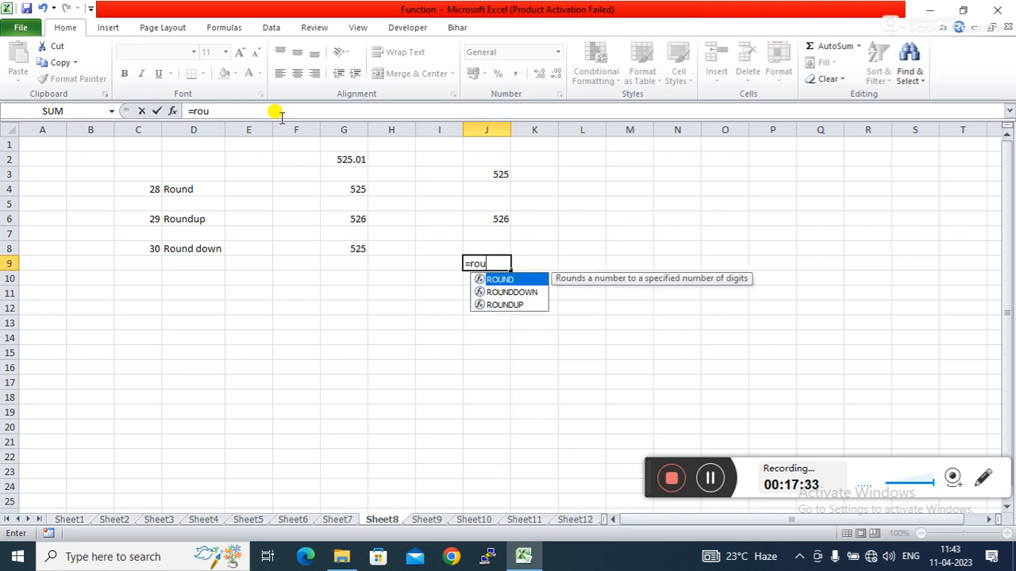
key("Down")
key("Tab")
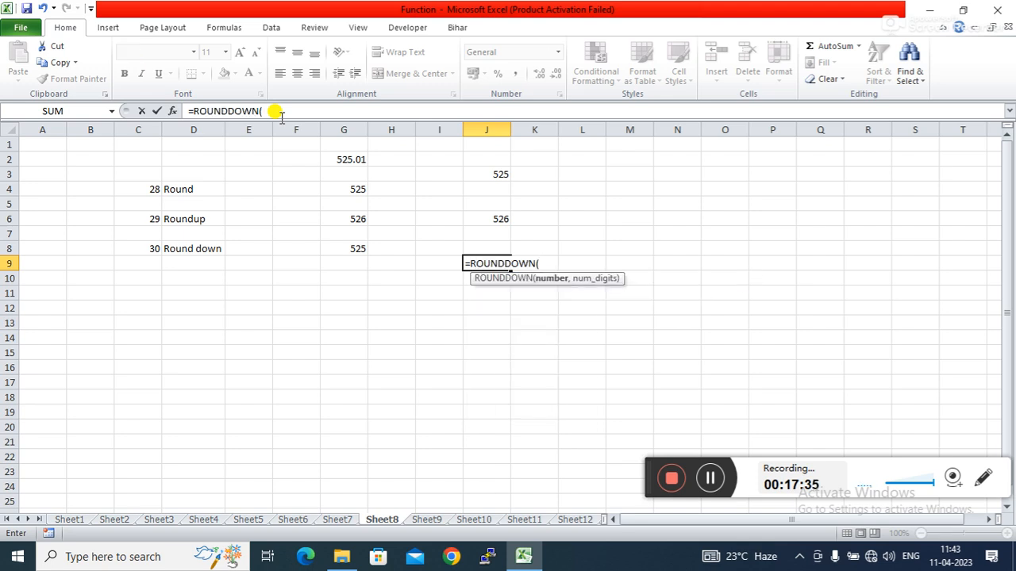
left_click(341, 161)
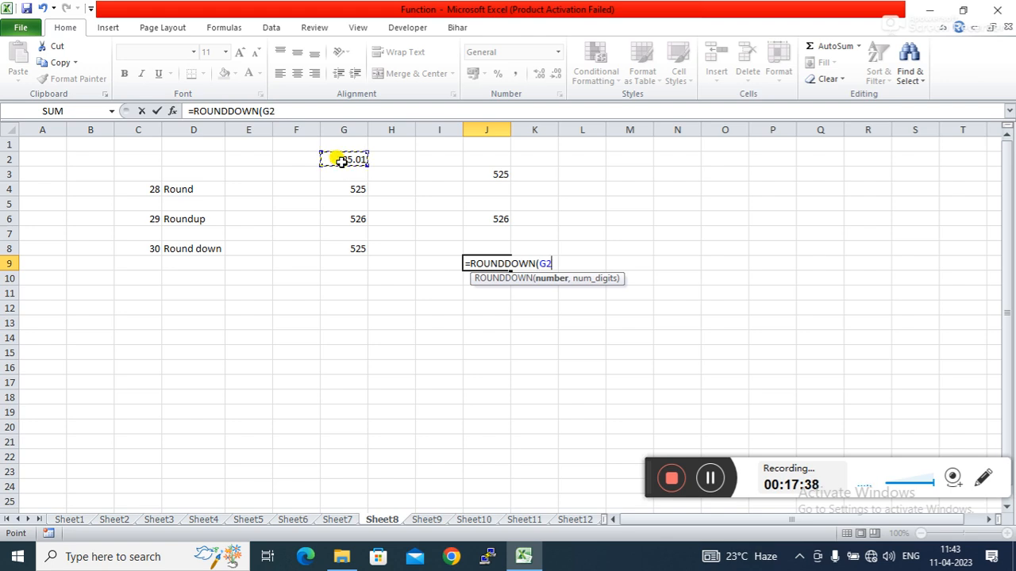
type(",0")
key("Return")
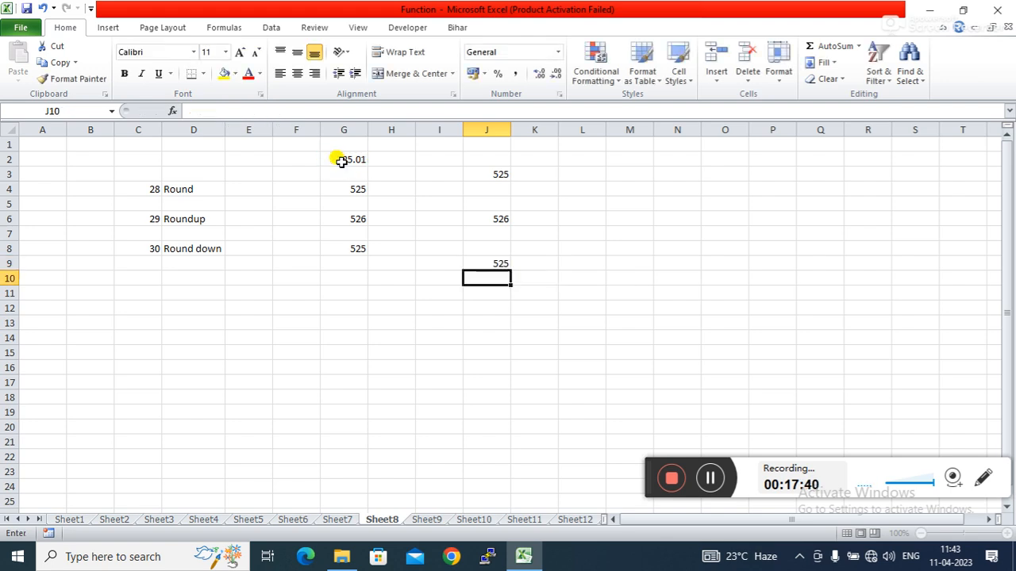
- Replace the decimals of the number in G2 so the value is 525.999
key("Up")
left_click(342, 161)
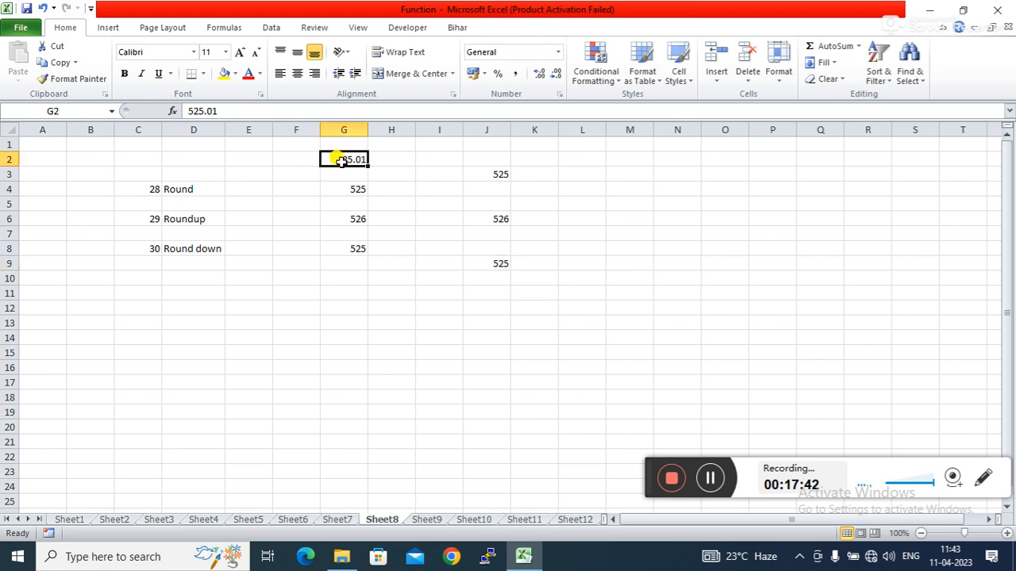
left_click(214, 111)
key("BackSpace")
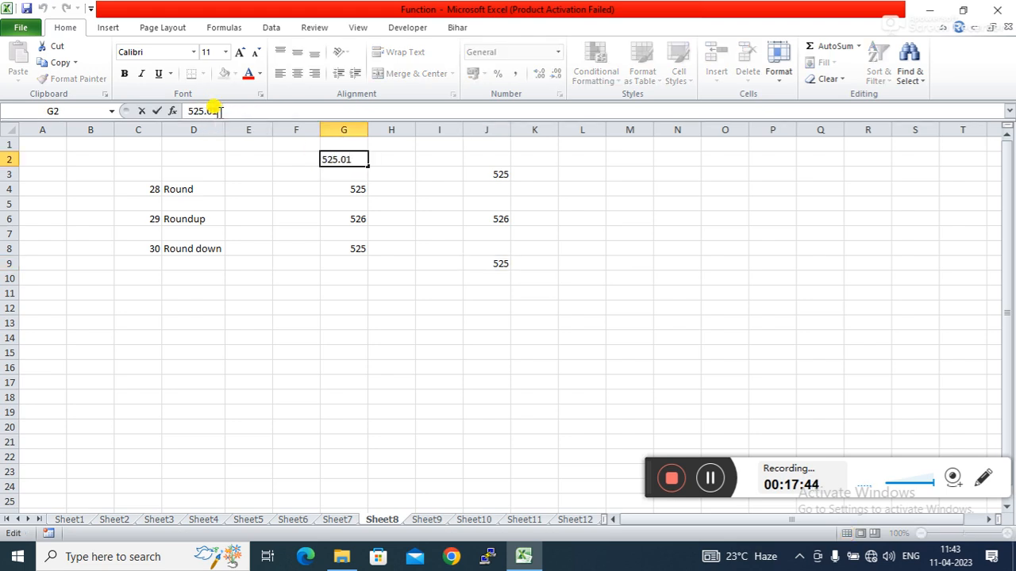
key("BackSpace")
type("999")
key("Return")
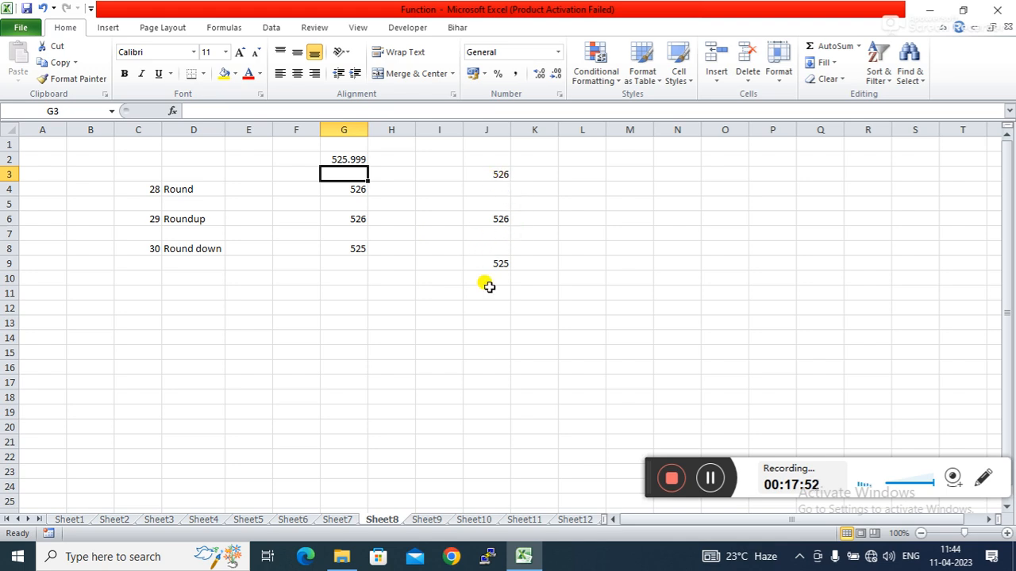
- Change the ROUND formula in J3 to one decimal digit, =ROUND(G2,1)
left_click(583, 246)
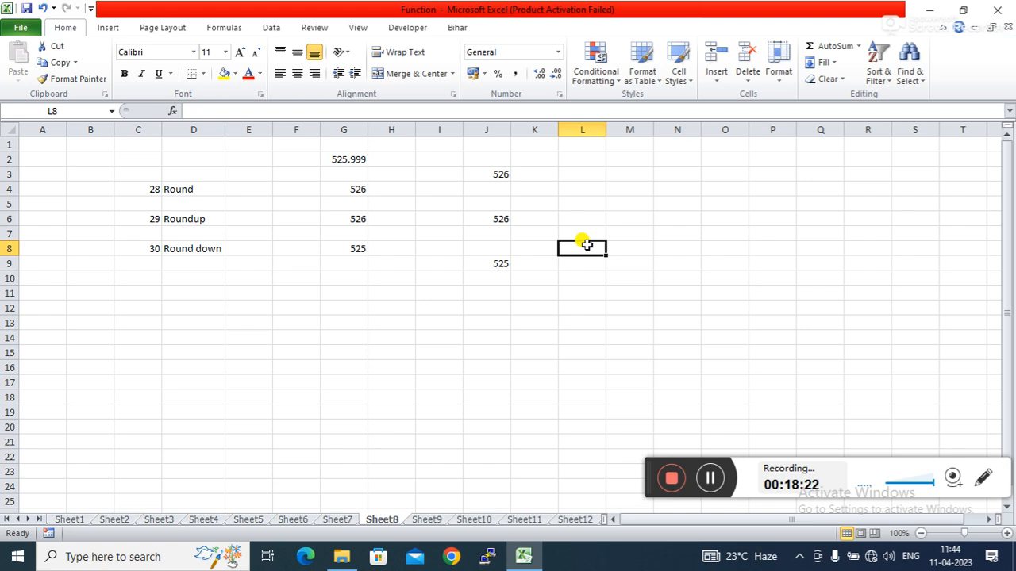
left_click(495, 174)
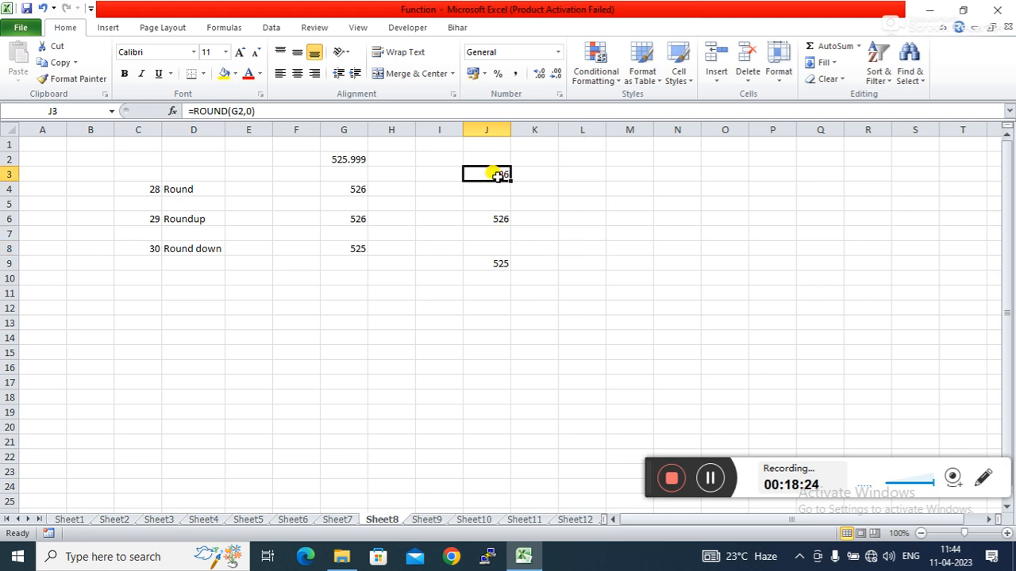
left_click(254, 111)
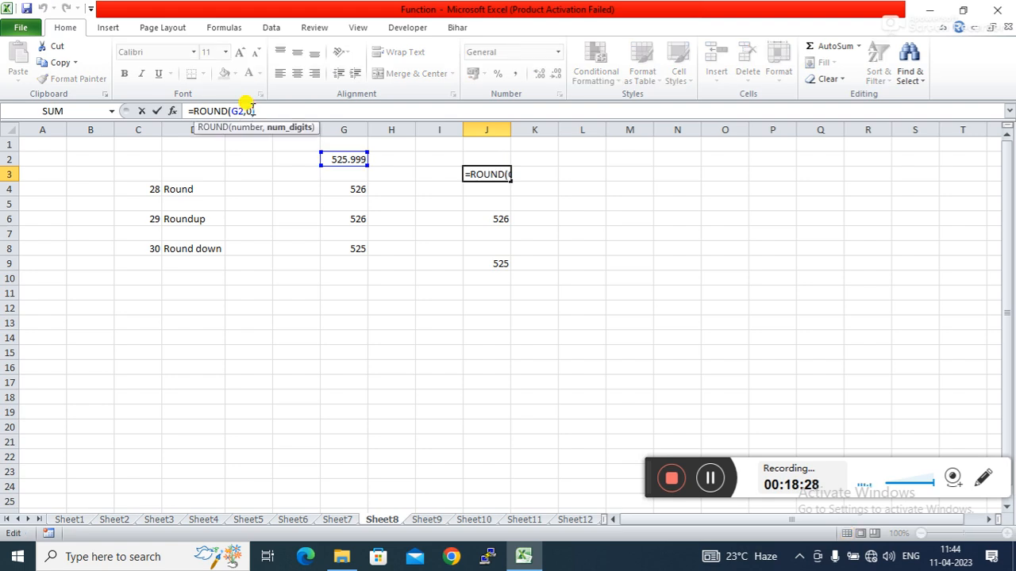
type(")")
key("Return")
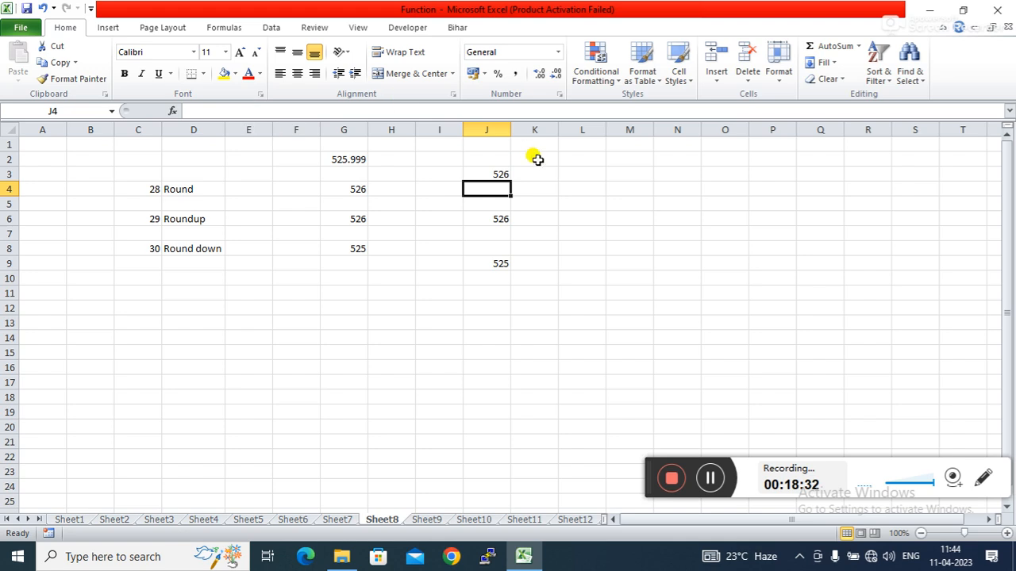
- Change the ROUND formula in J3 to two decimal digits, =ROUND(G2,2)
left_click(492, 174)
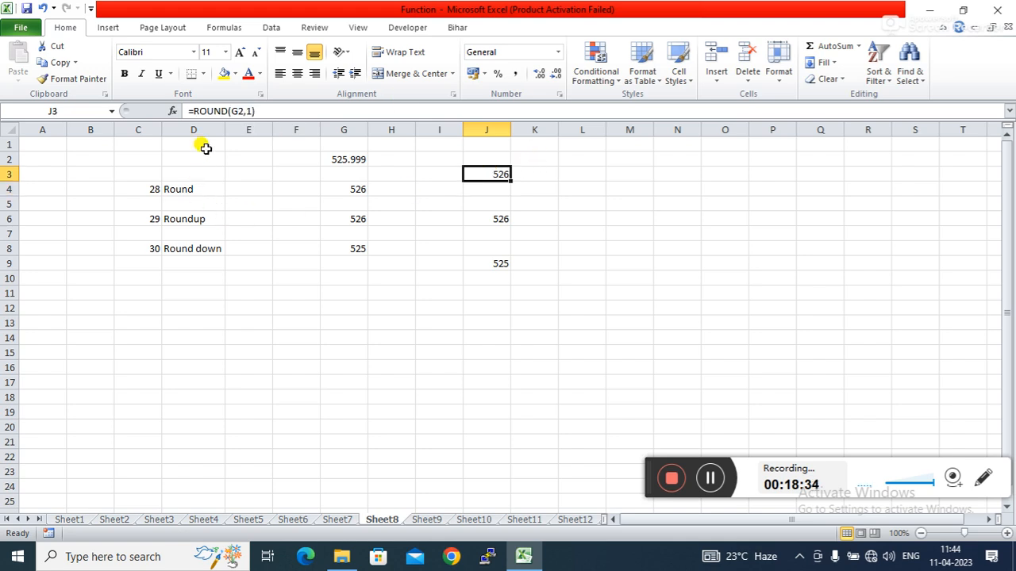
left_click(243, 112)
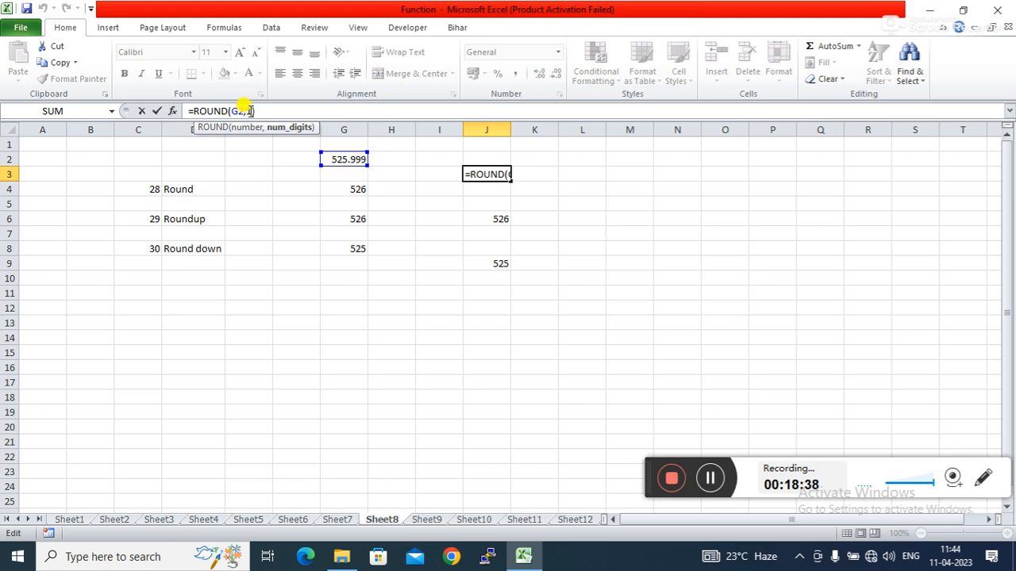
key("BackSpace")
type("2")
key("Return")
key("Up")
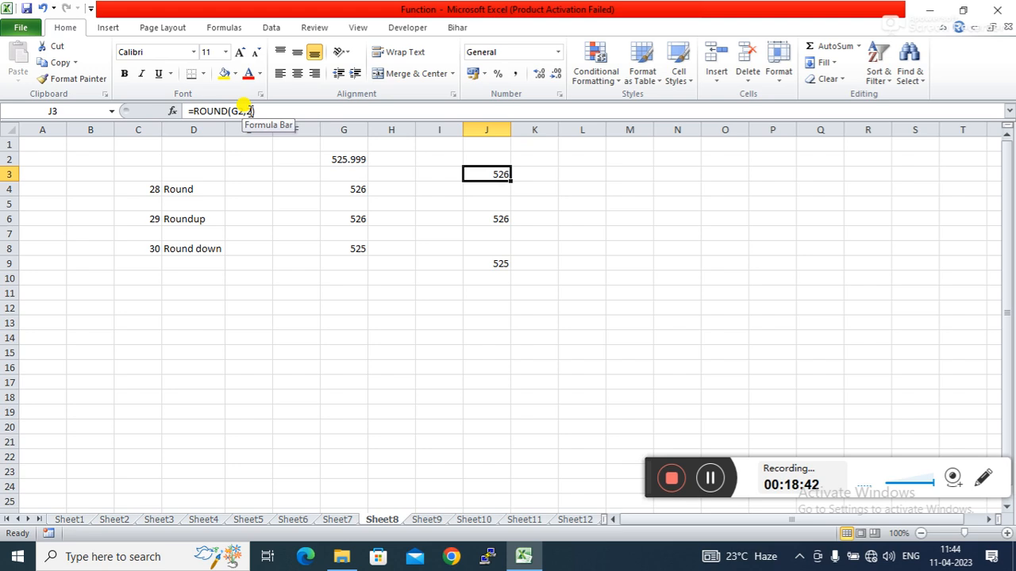
- Increase the number format of cell J3 to display two decimal places
left_click(538, 74)
left_click(538, 74)
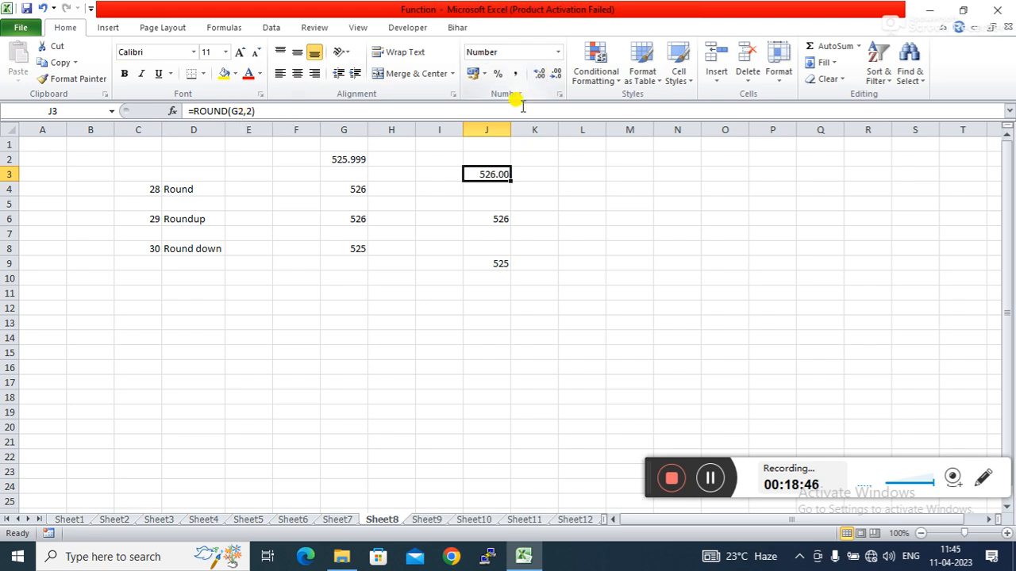
left_click(574, 199)
left_click(494, 174)
- Round the number in G2 to one decimal with the formula =ROUND(G2,1) in cell L4, and review that formula
left_click(595, 186)
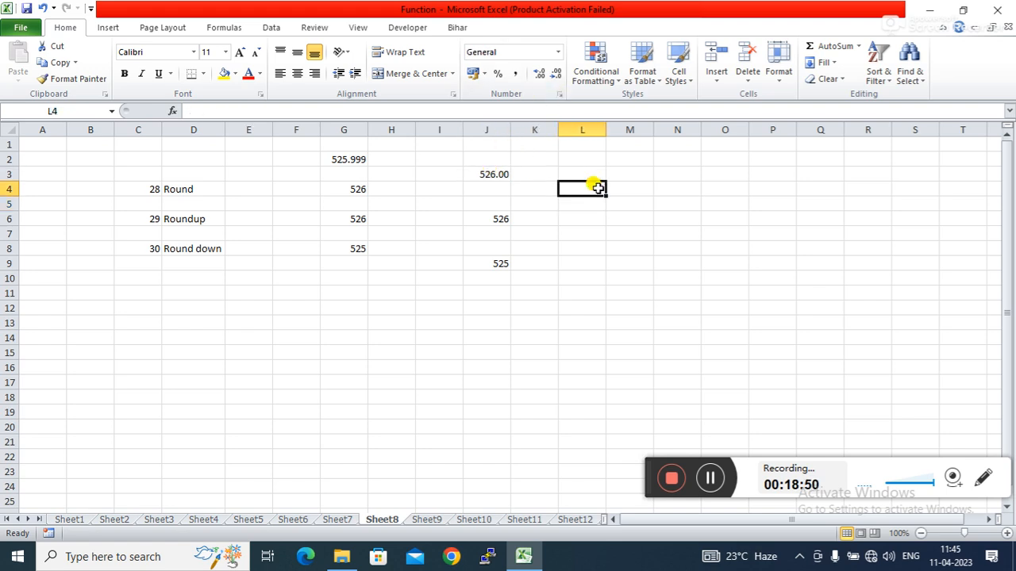
type("=")
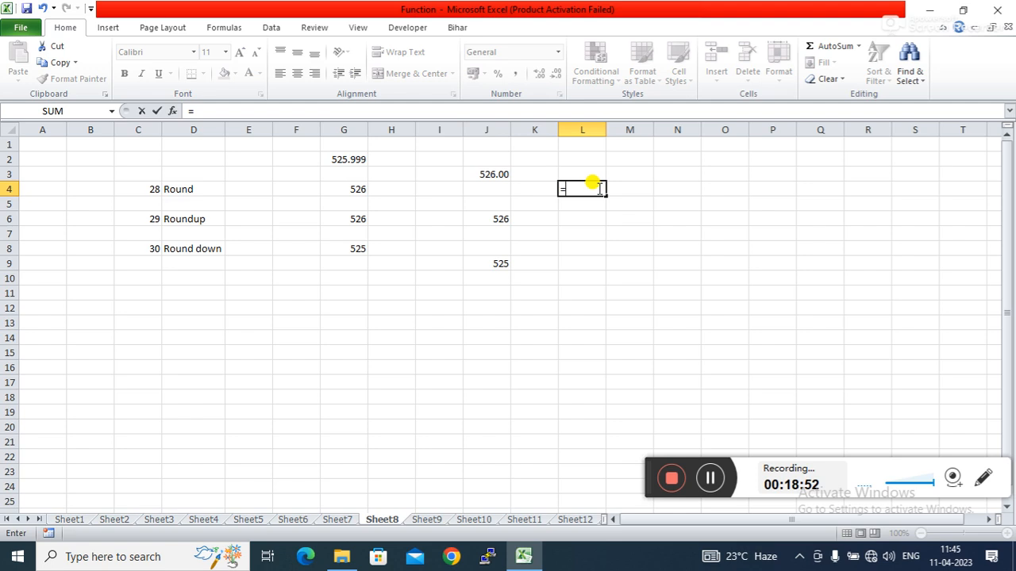
type("rou")
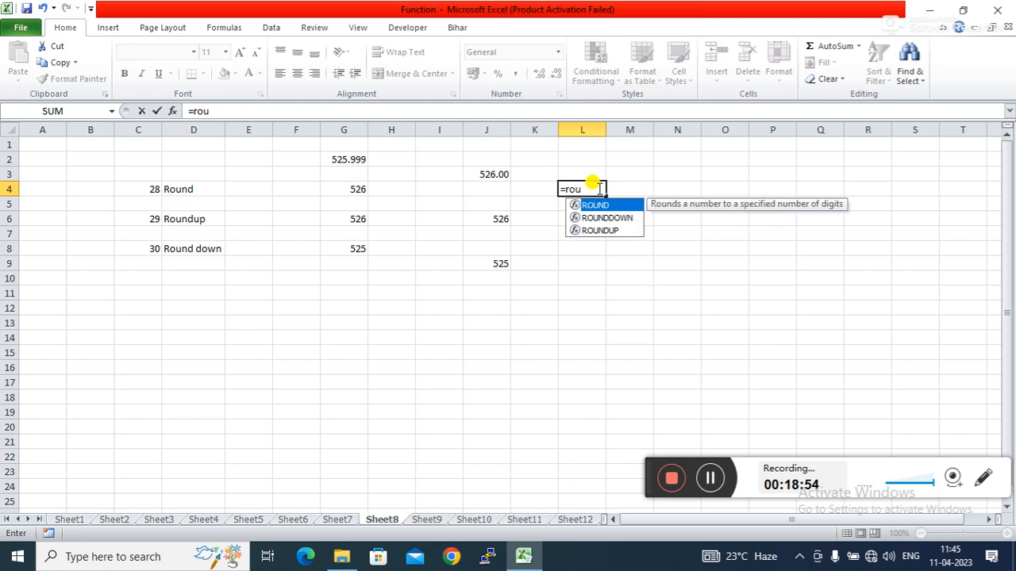
key("Tab")
left_click(341, 158)
type(",1")
key("Return")
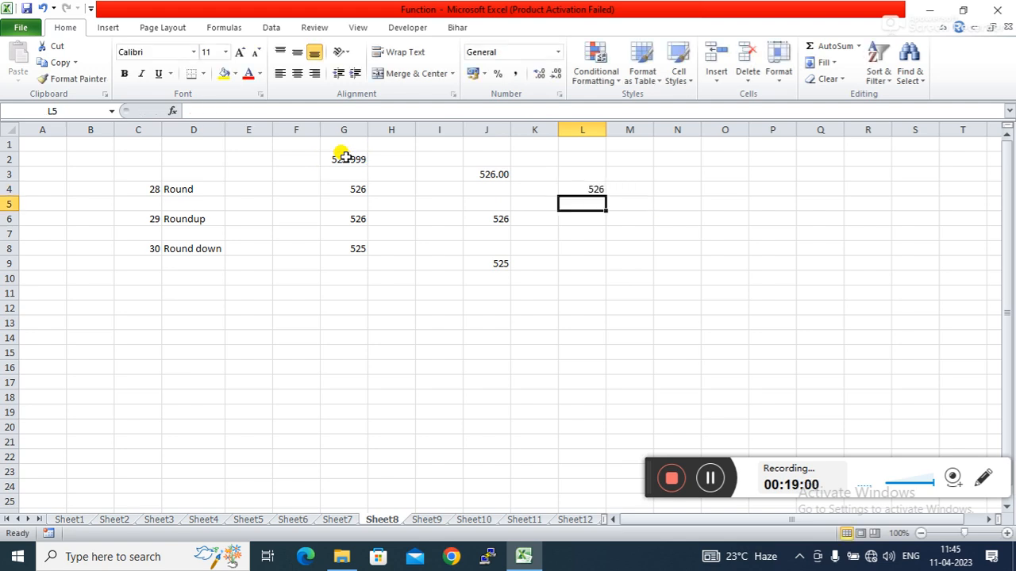
key("Up")
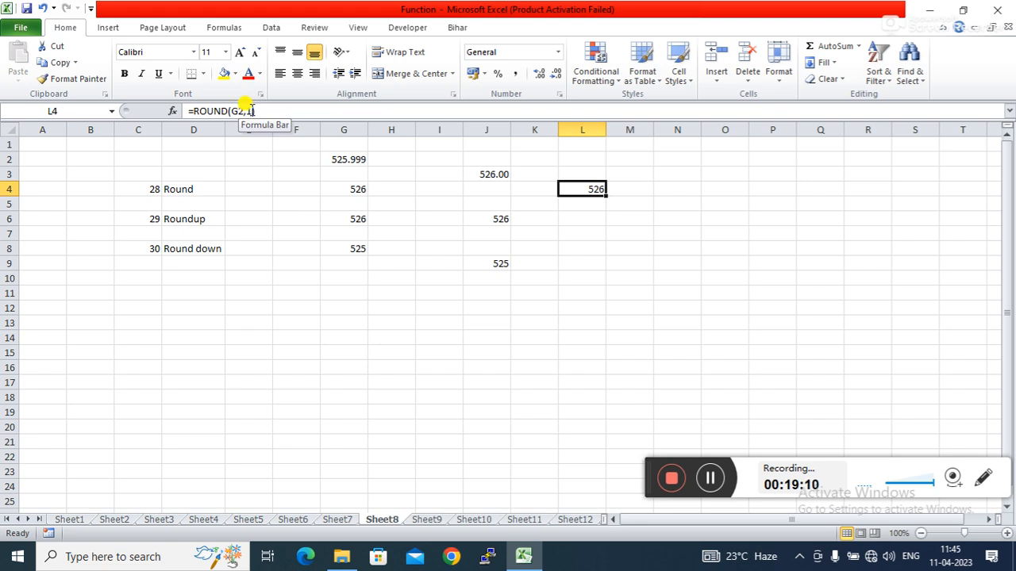
- Replace the decimals of the number in G2 so the value is 525.7584
left_click(341, 160)
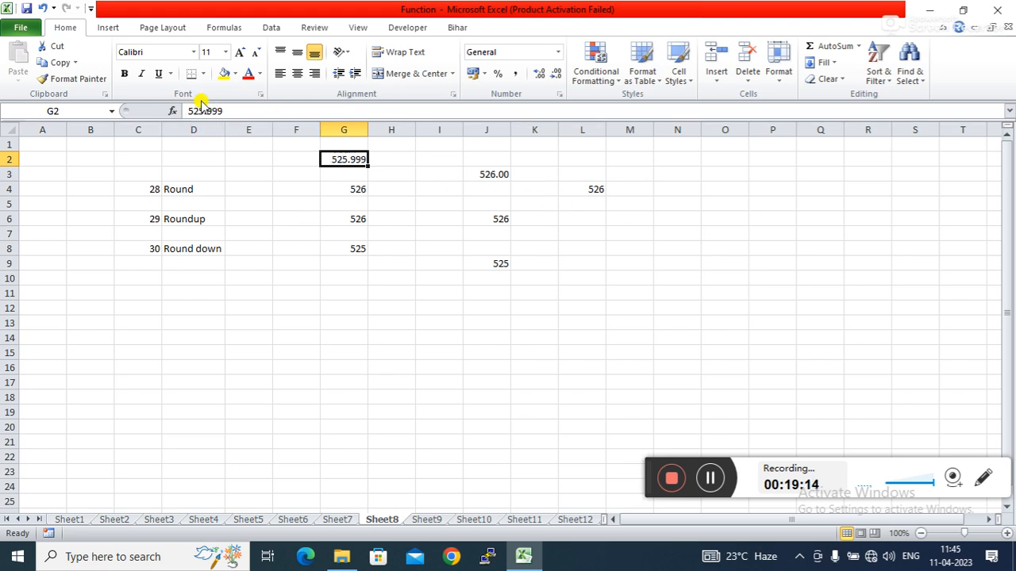
left_click(231, 110)
key("BackSpace")
key("BackSpace")
key("BackSpace")
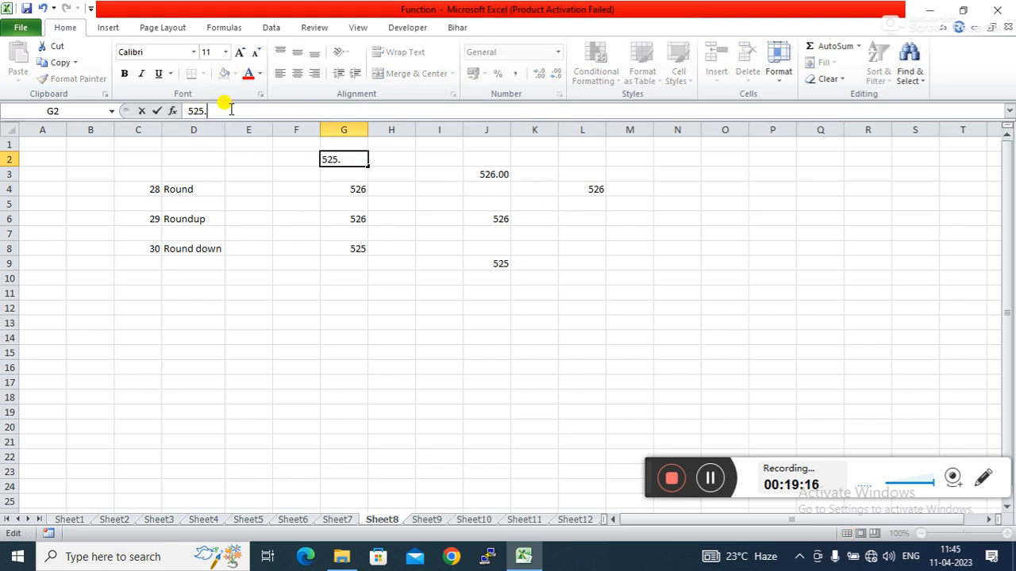
type("7584")
key("Return")
left_click(296, 303)
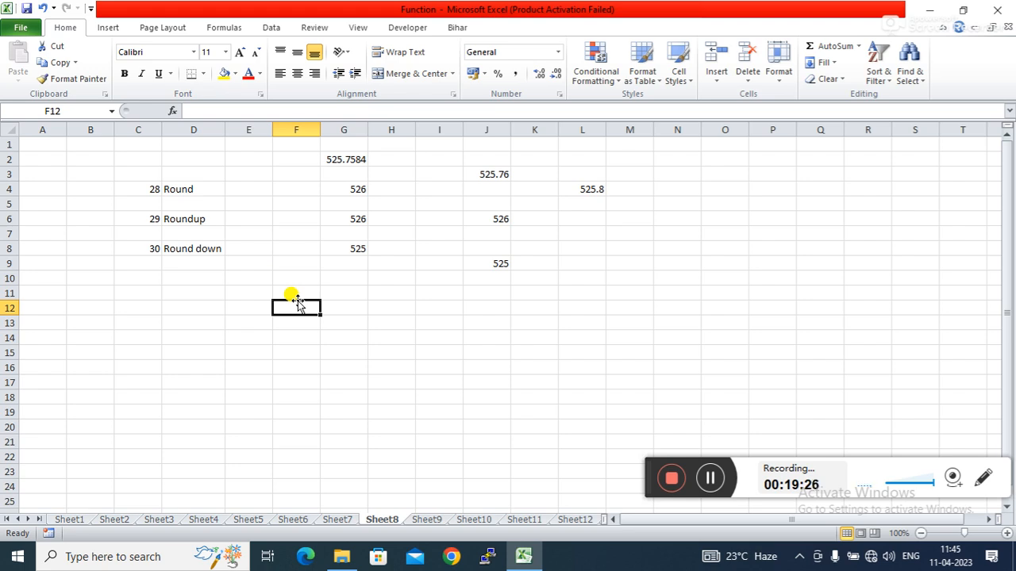
- Compare the one-decimal ROUND formula in L4 with the source number in G2
left_click(628, 187)
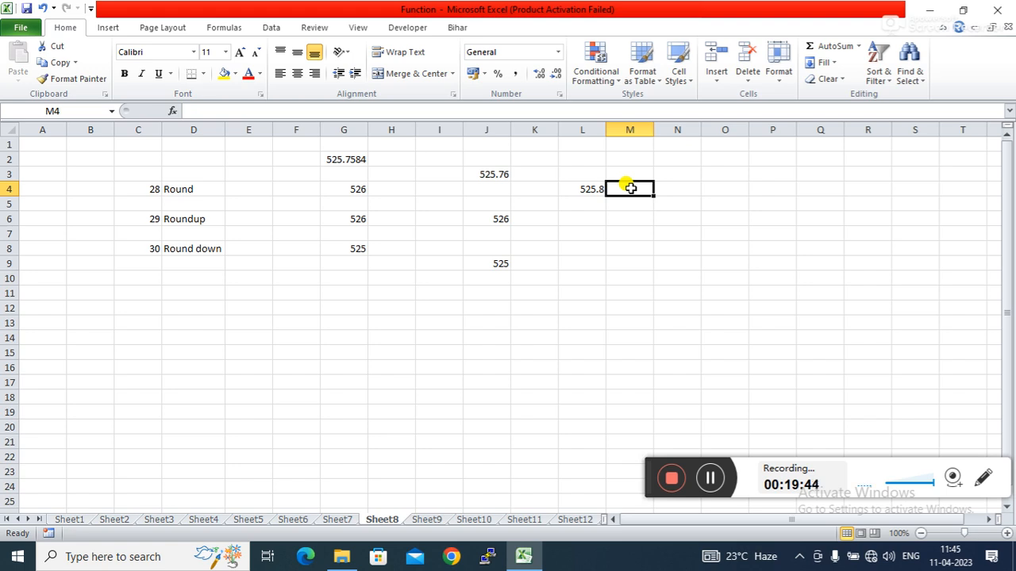
key("Left")
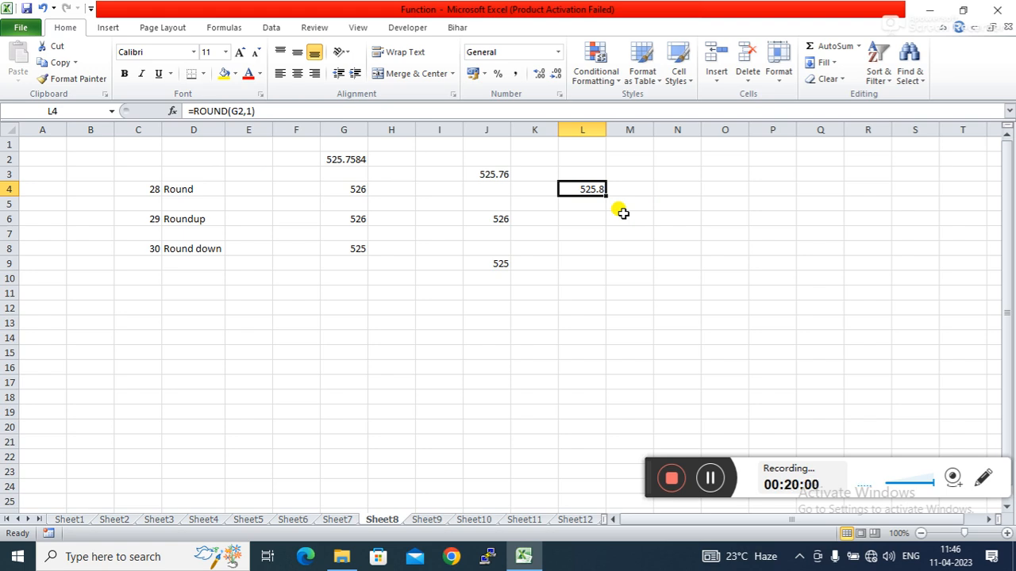
left_click(340, 157)
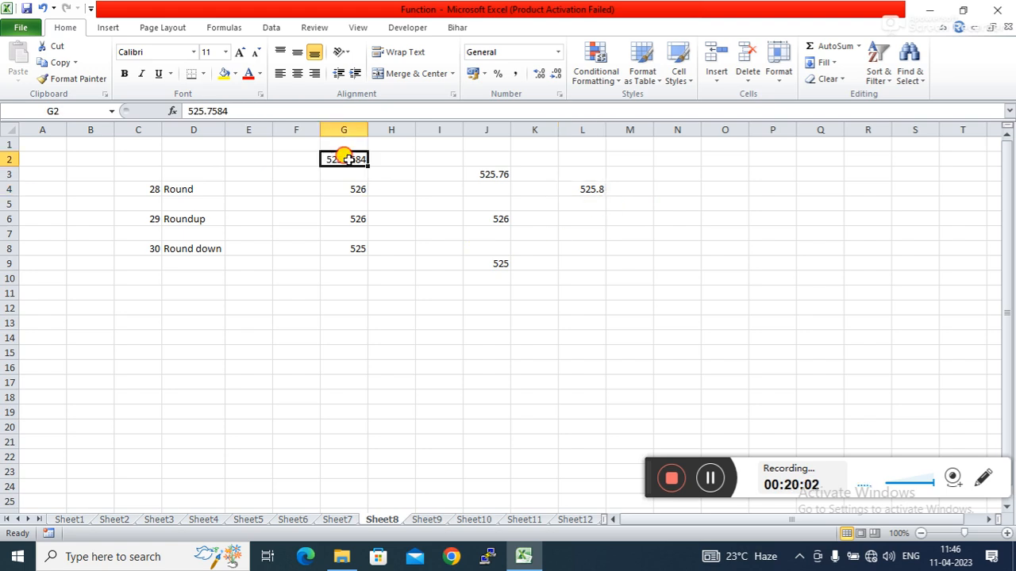
- Replace the decimals of the number in G2 so the value is 525.999
left_click(231, 111)
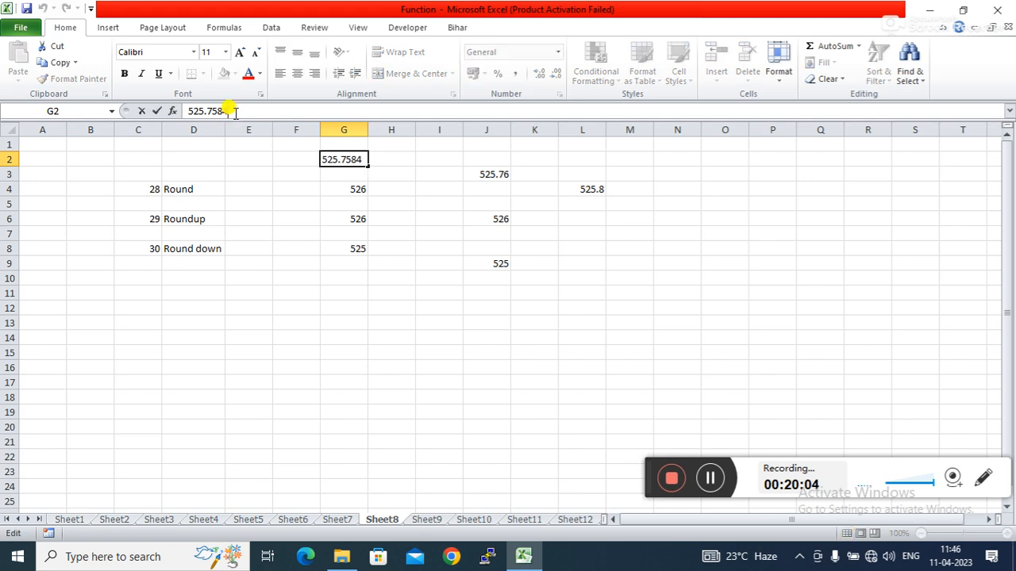
key("BackSpace")
key("BackSpace")
key("BackSpace")
key("BackSpace")
type("999")
key("Return")
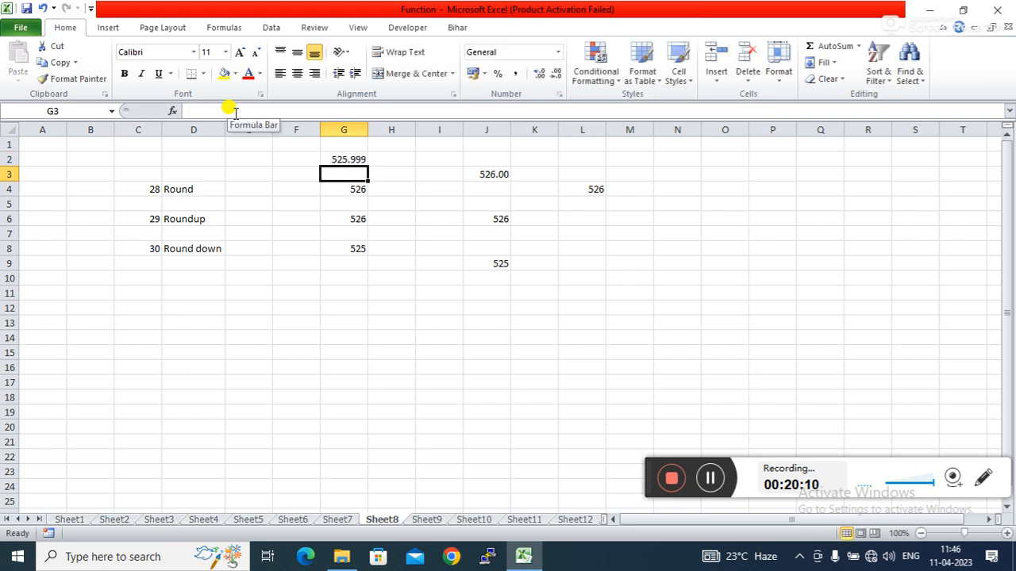
- Replace the decimals of the number in G2 so the value is 525.8596
key("Up")
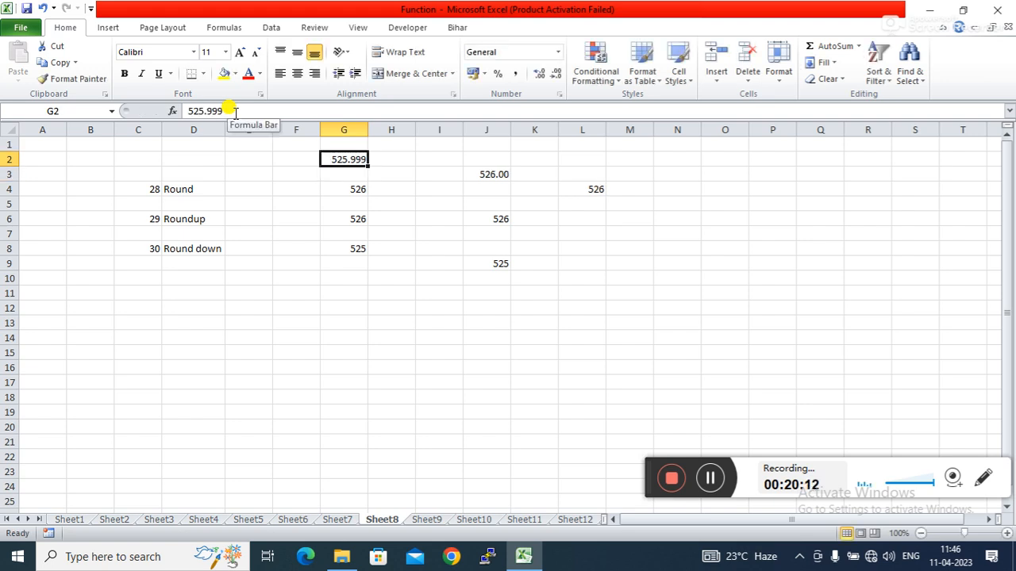
left_click(235, 112)
key("BackSpace")
key("BackSpace")
key("BackSpace")
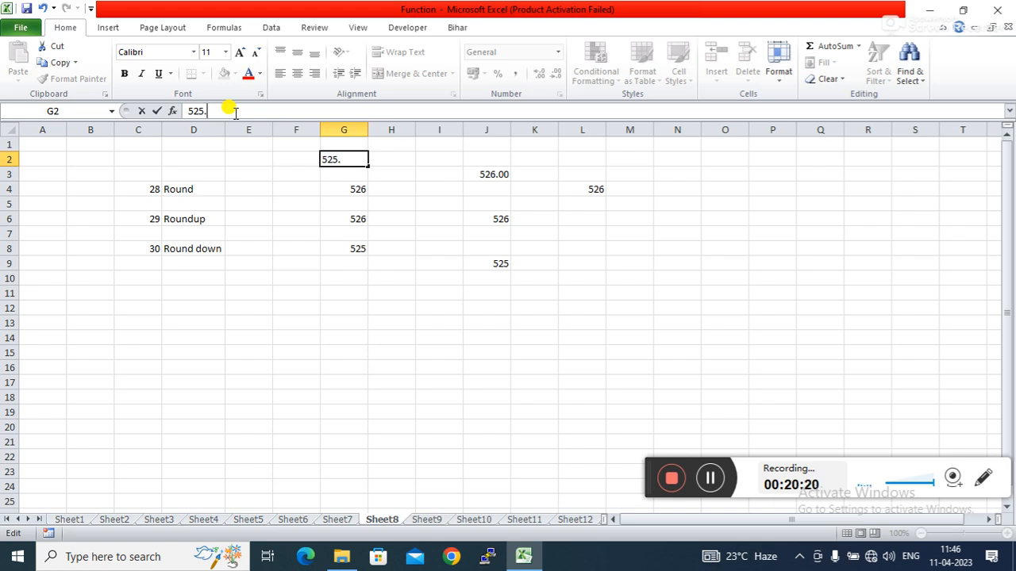
type("8596")
key("Return")
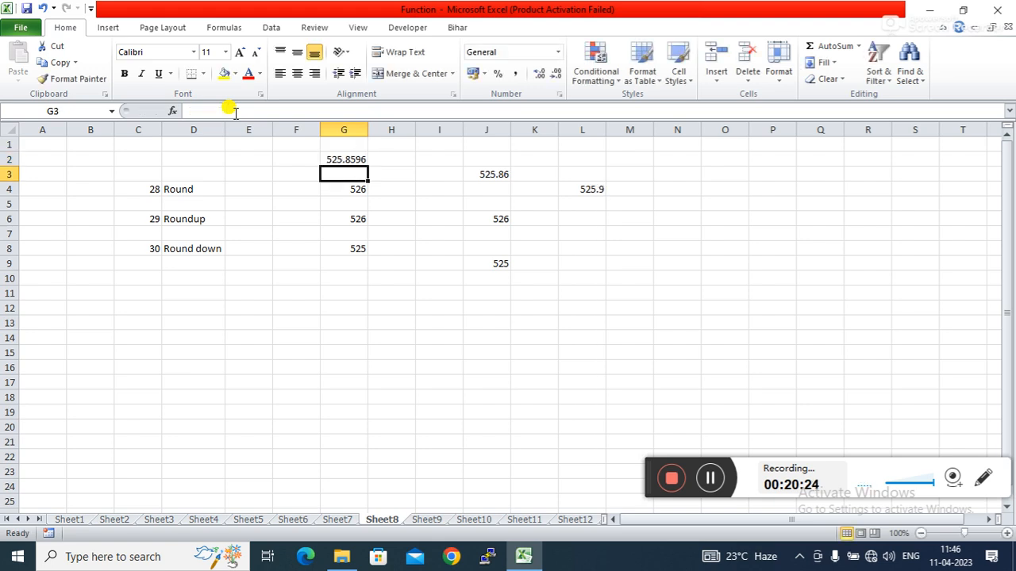
- Change the digit count of the formula in L4 to two decimals, making it =ROUND(G2,2)
left_click(589, 191)
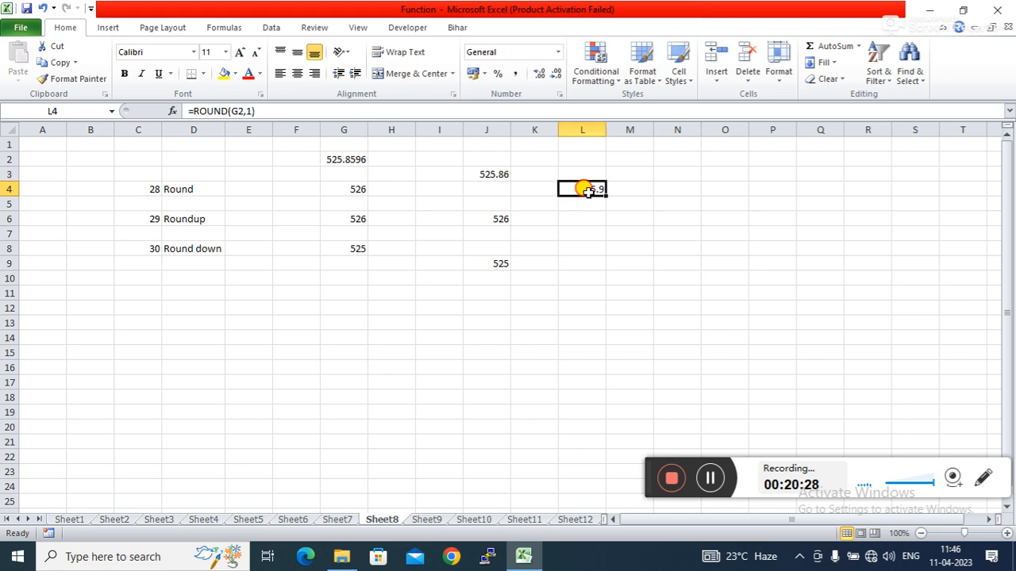
left_click(249, 111)
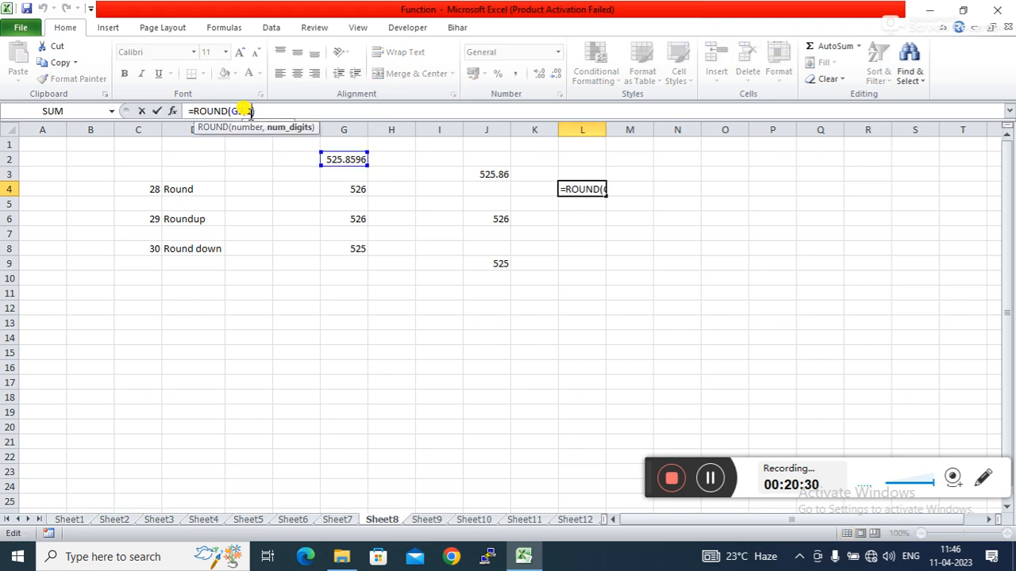
type("2")
key("Return")
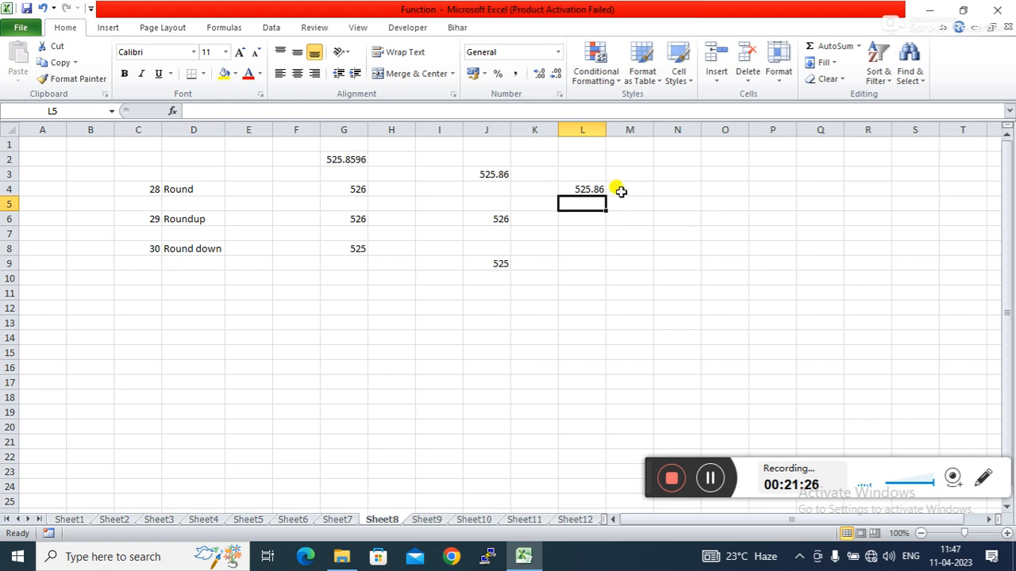
- Edit the formula in L4 to =ROUND(G2,-1) so that G2 is rounded to the nearest ten
left_click(589, 188)
left_click(246, 111)
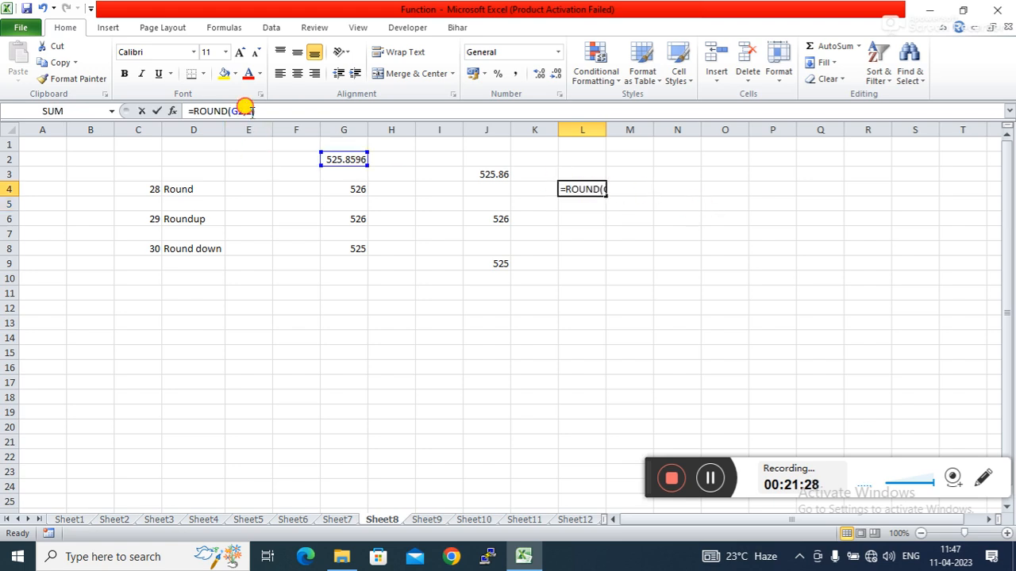
key("BackSpace")
type("-1")
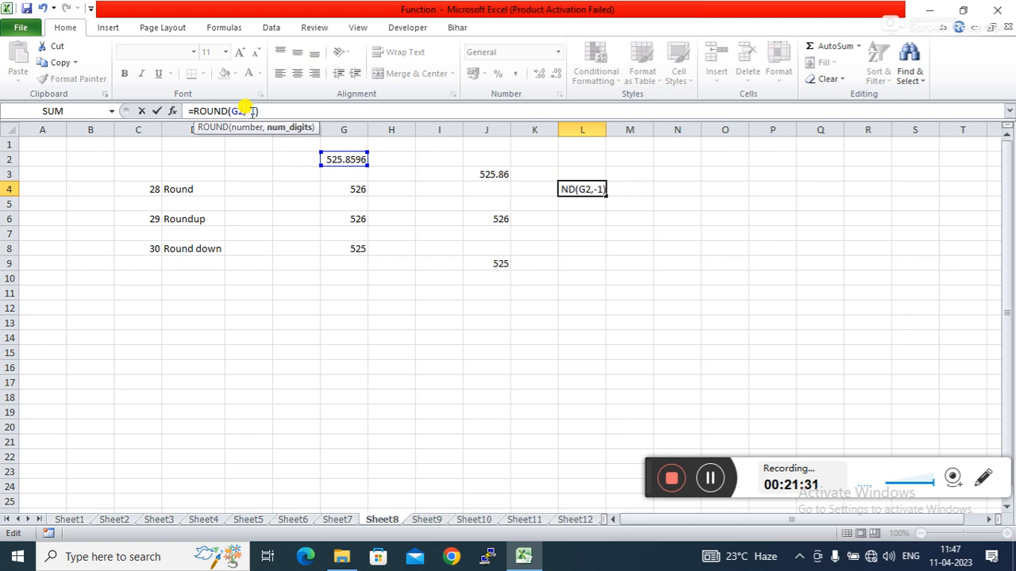
key("Return")
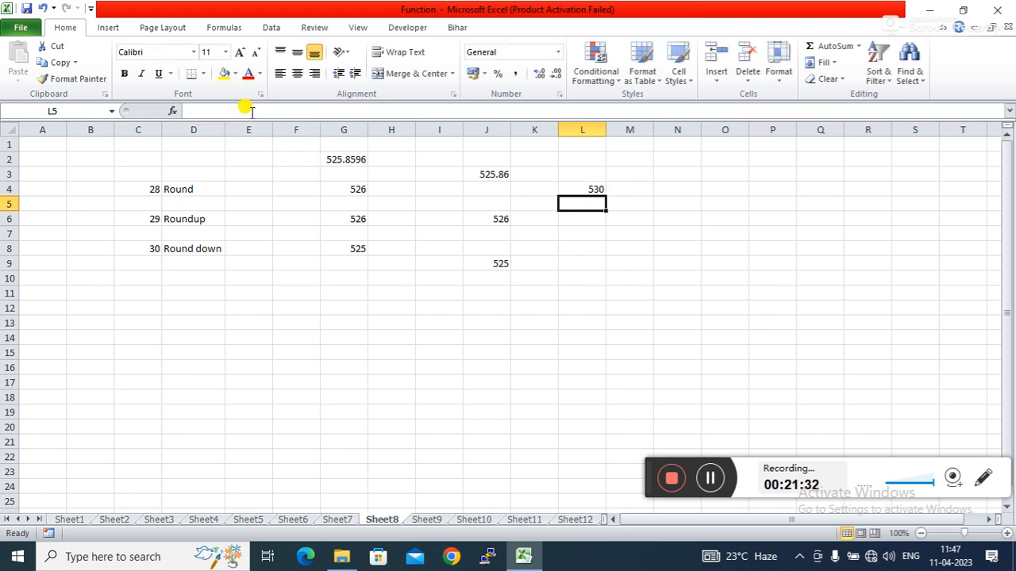
- Review the ROUND formula with the negative digit count in L4
left_click(606, 259)
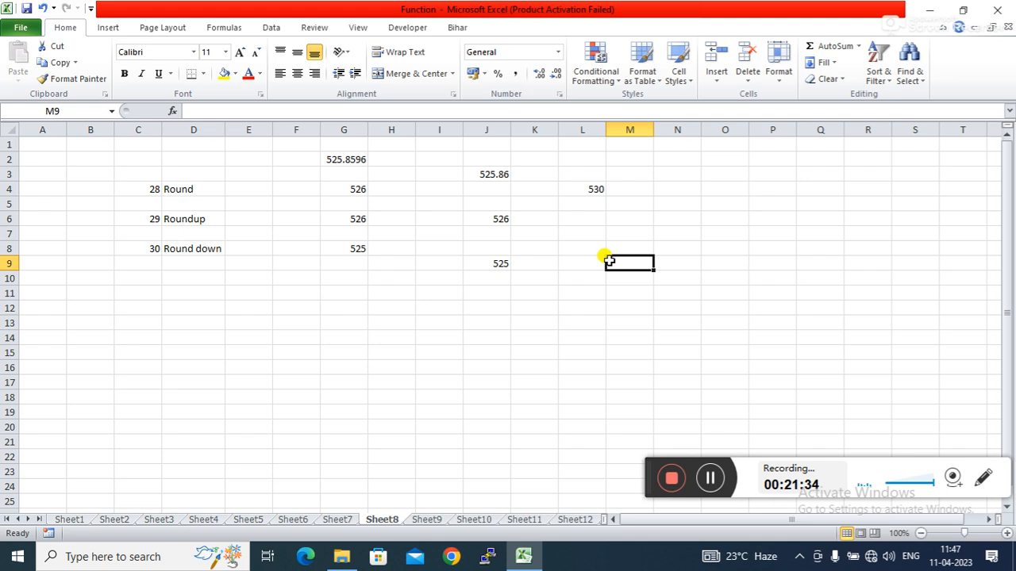
left_click(635, 203)
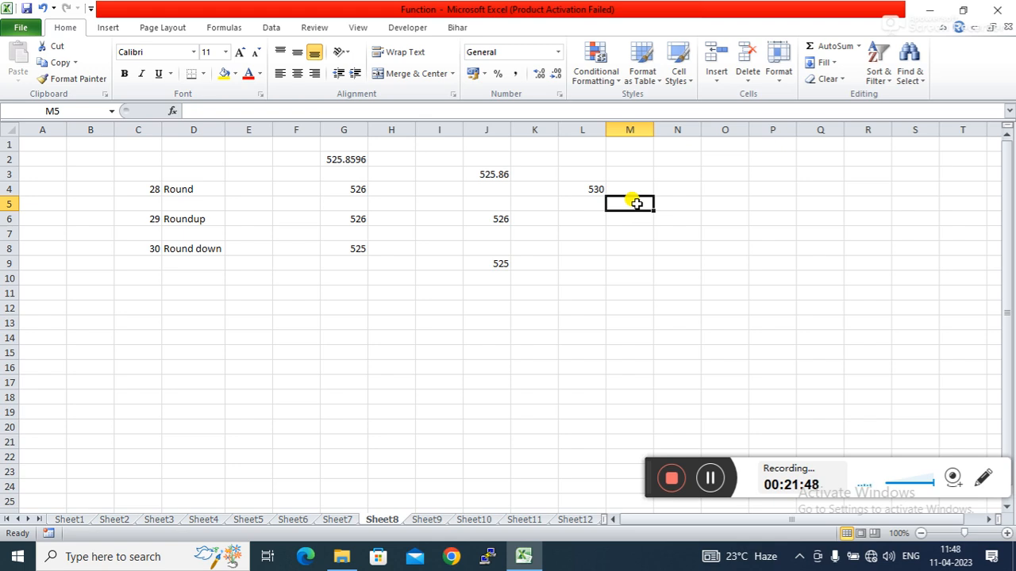
left_click(577, 189)
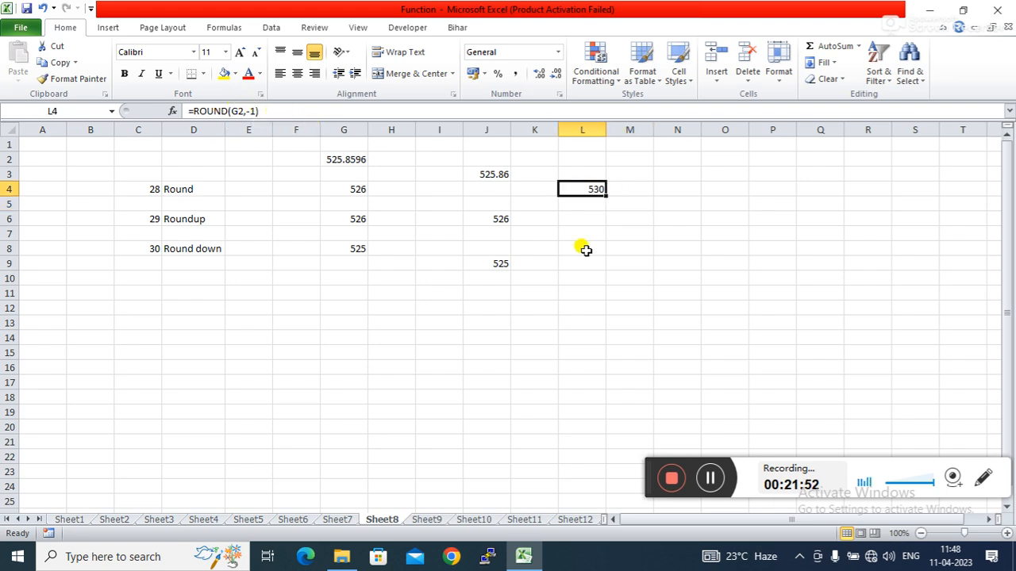
left_click(618, 219)
left_click(573, 191)
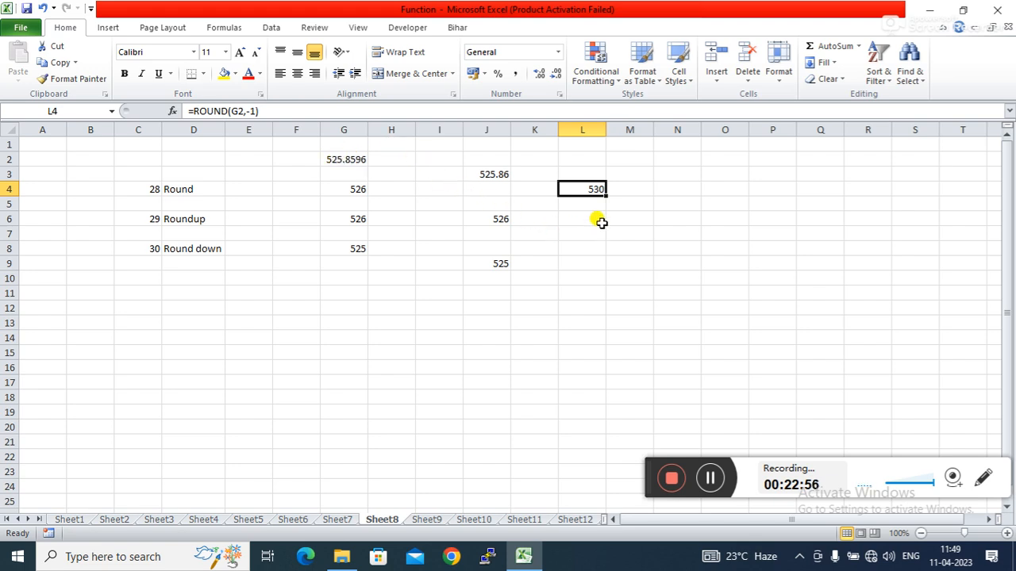
- Change the units digit of the number in G2 so the value is 523.8596
left_click(347, 158)
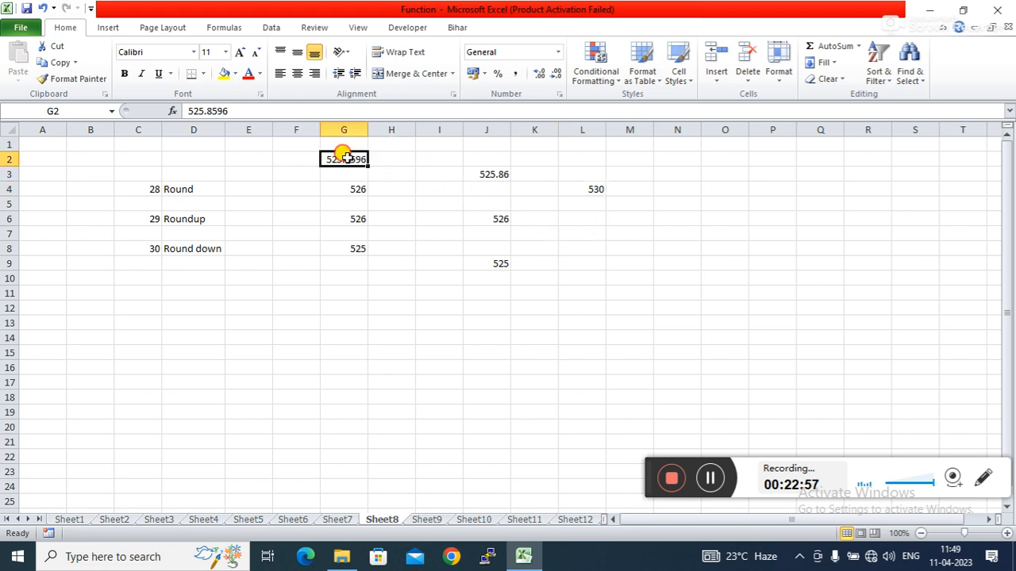
left_click(198, 111)
key("BackSpace")
type("3")
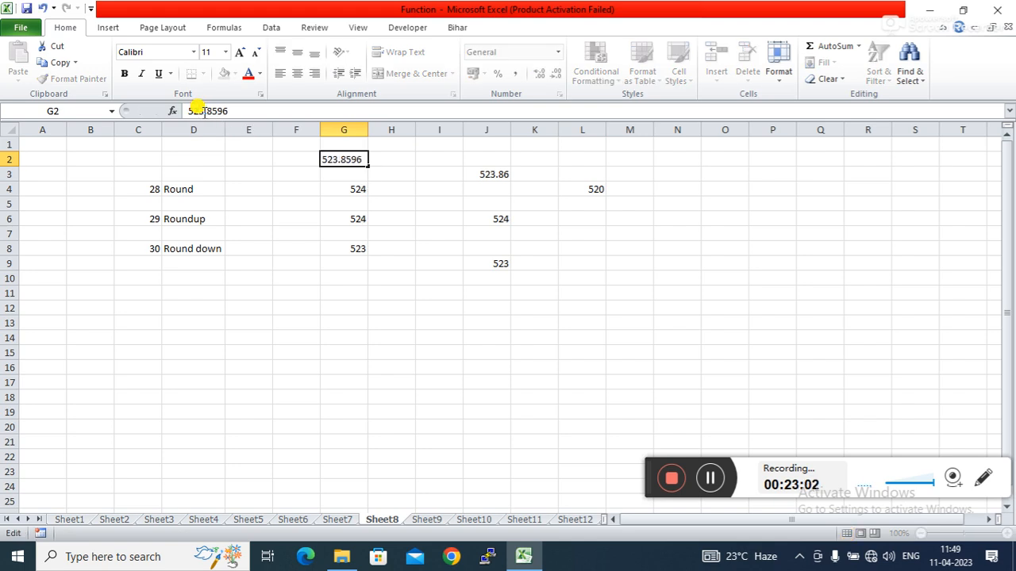
key("Return")
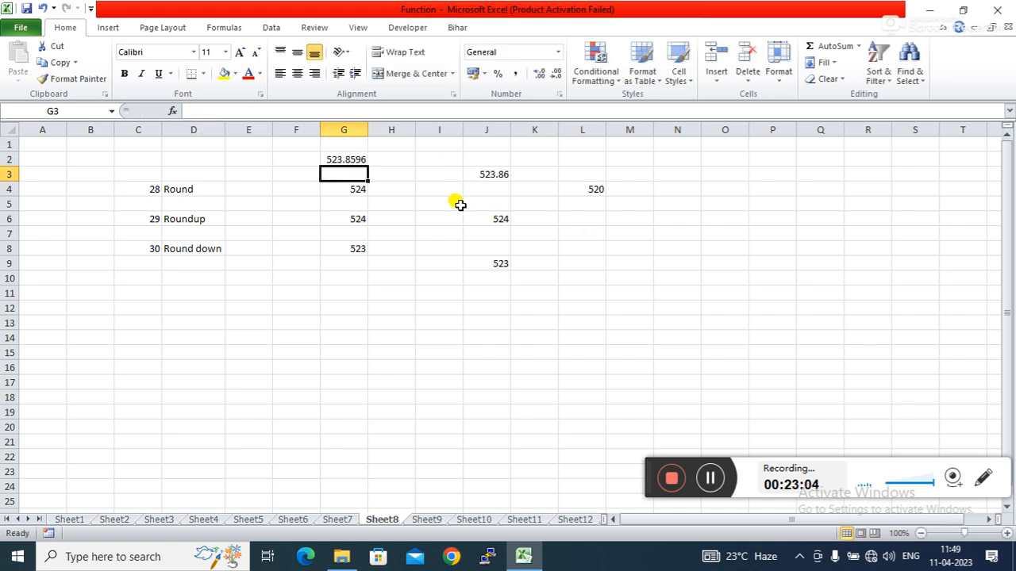
- Review the source number in G2 and undo its last change
left_click(400, 184)
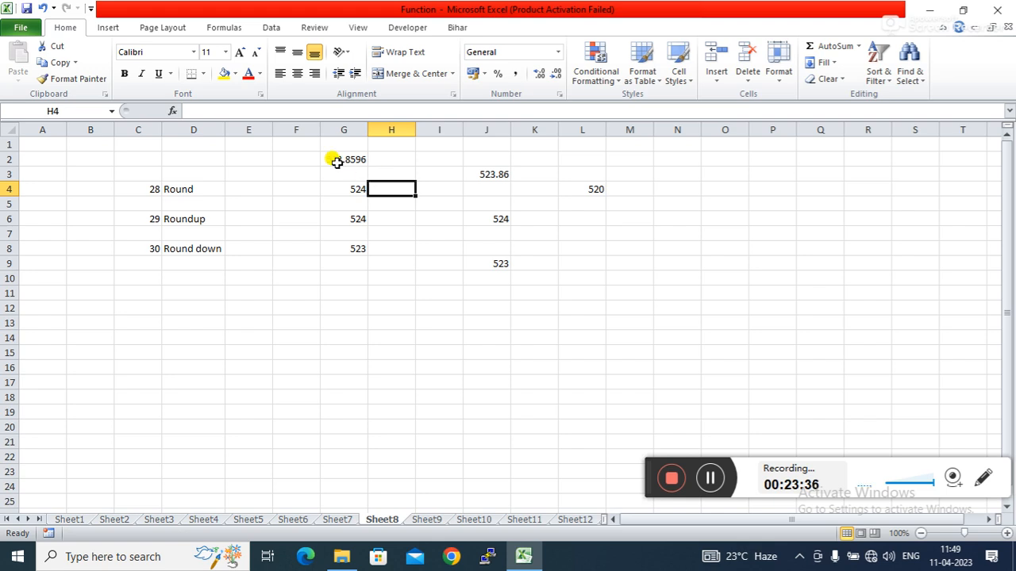
left_click(333, 160)
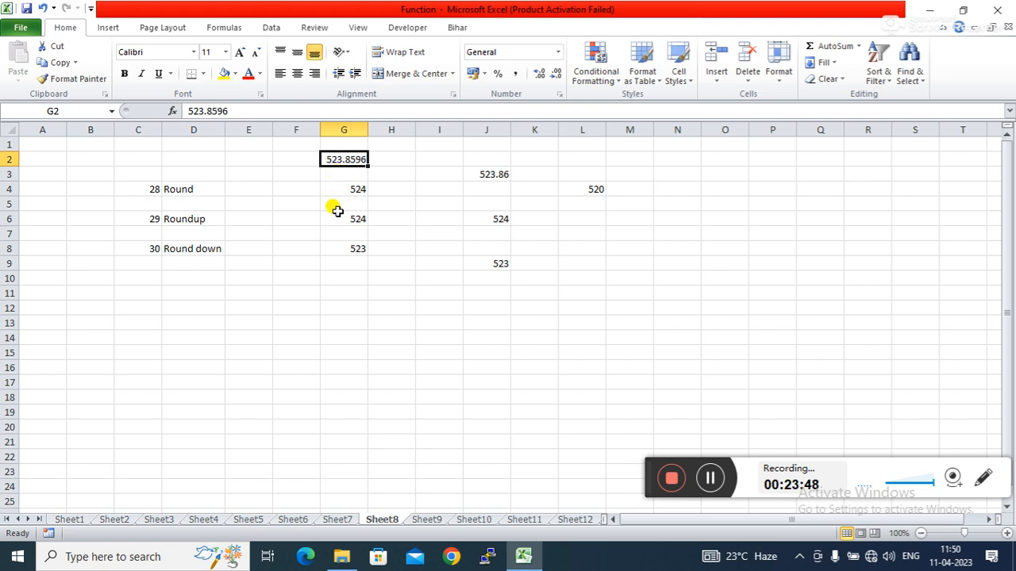
key("ctrl+z")
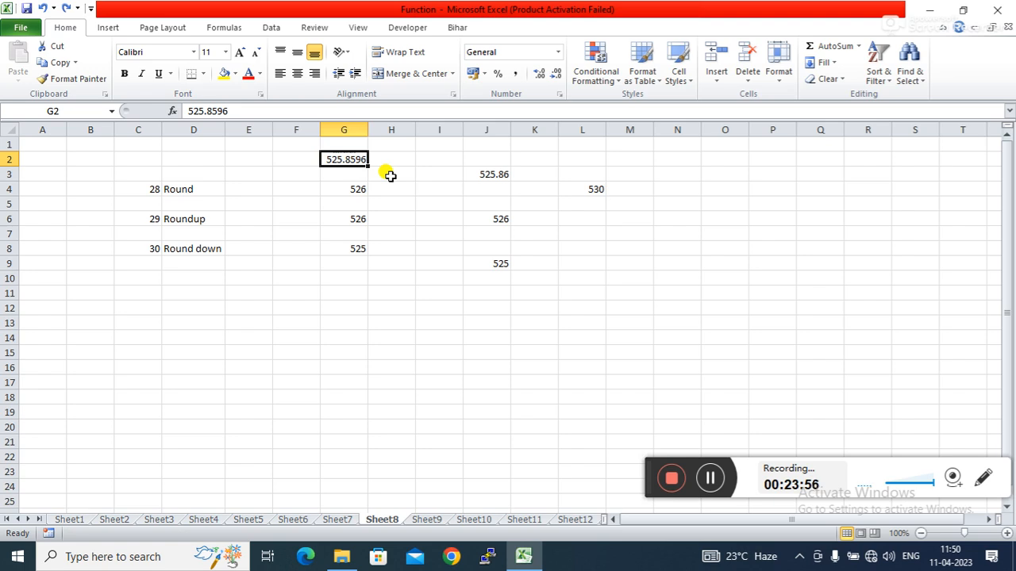
- Change the units digit of the number in G2 to 7, making it 527.8596, and reselect the cell
left_click(203, 111)
key("BackSpace")
type("7")
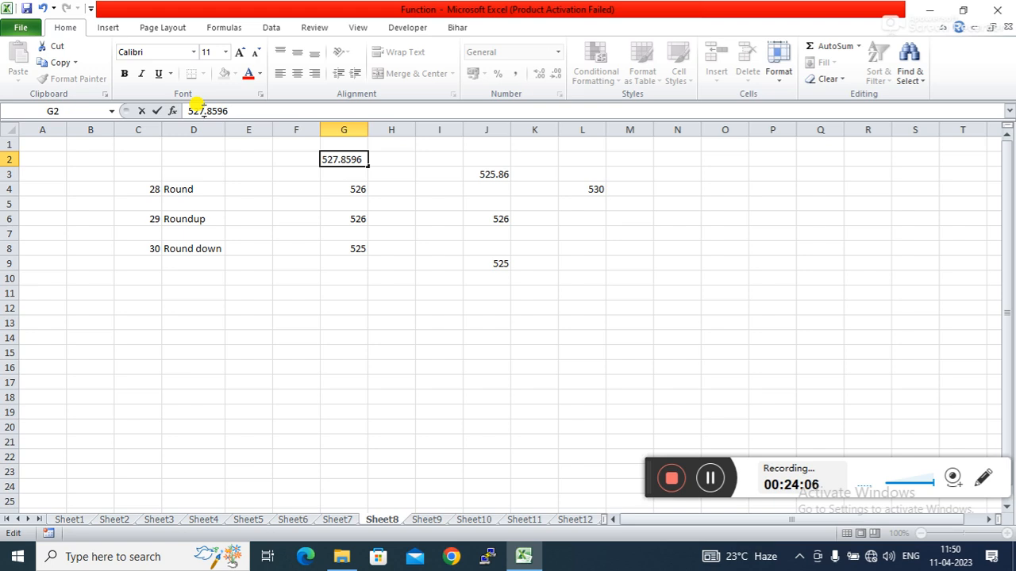
key("Return")
left_click(276, 200)
left_click(335, 160)
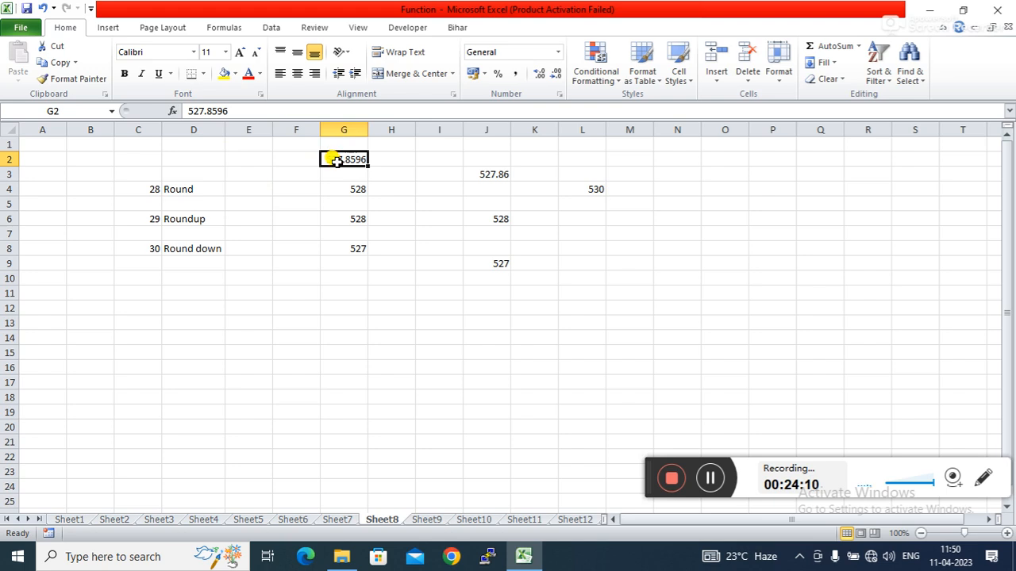
left_click(295, 176)
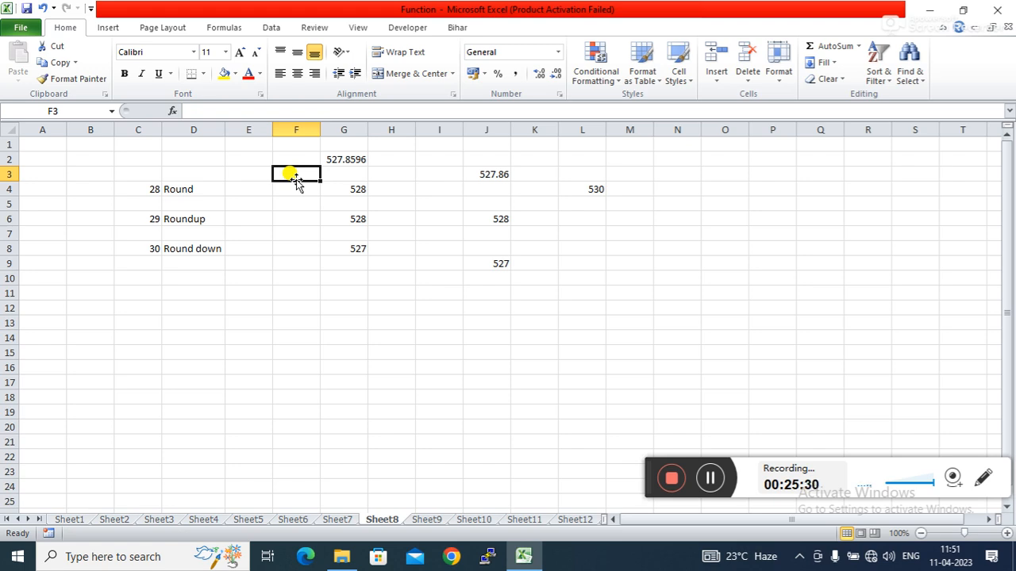
left_click(300, 349)
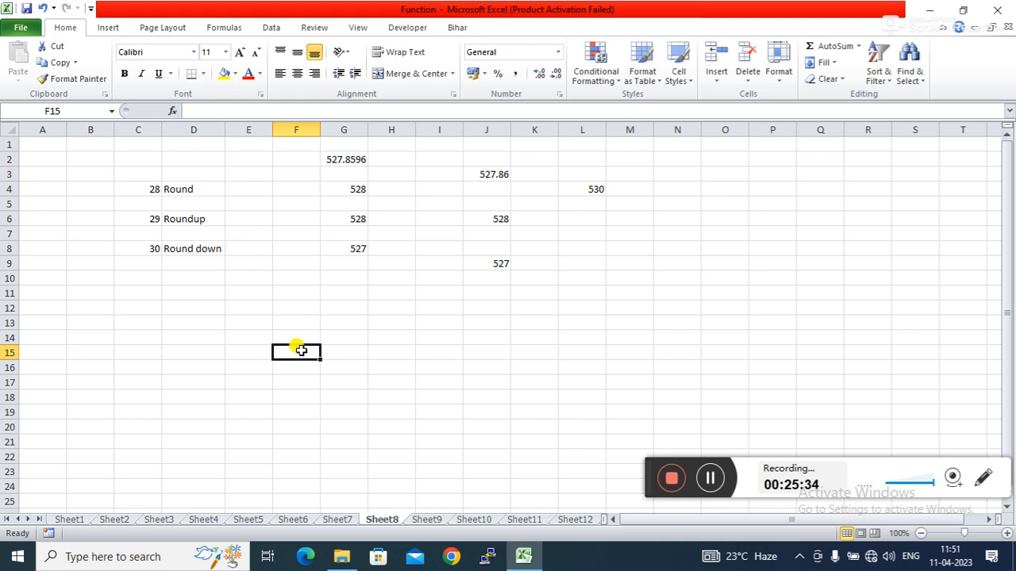
left_click(292, 275)
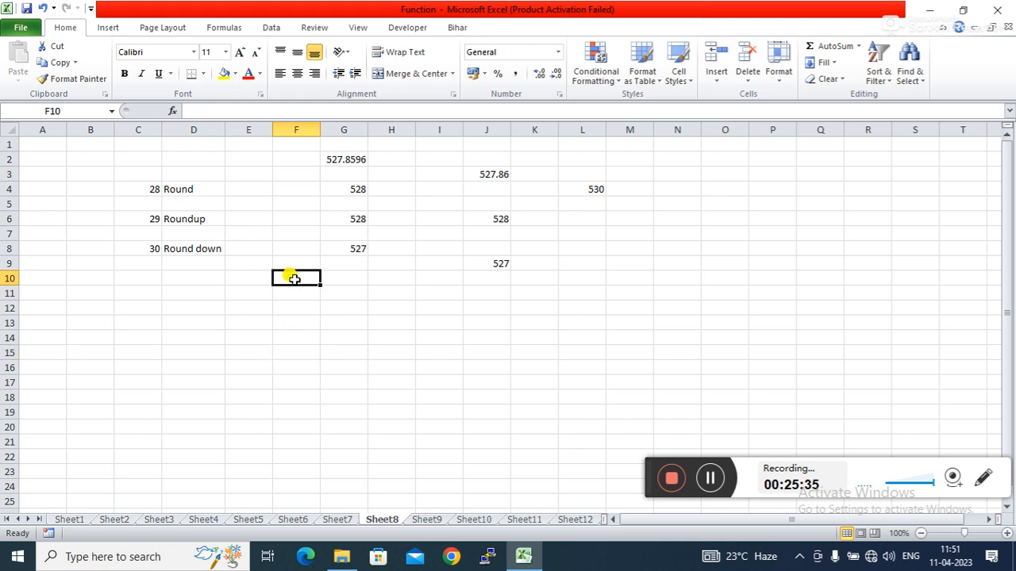
- Open the digit count of the ROUND formula in L4 for editing
left_click(495, 169)
left_click(600, 189)
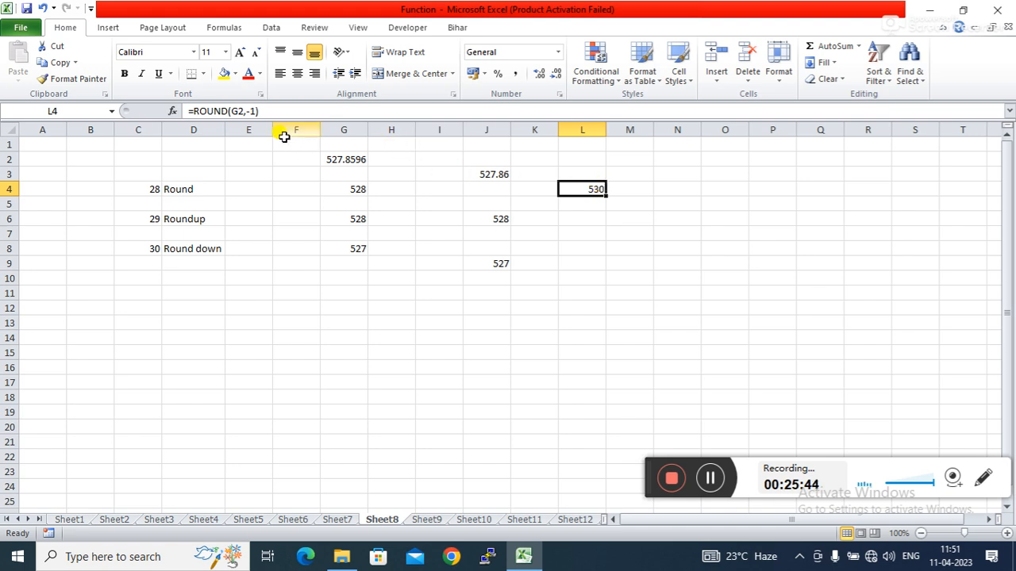
left_click(253, 110)
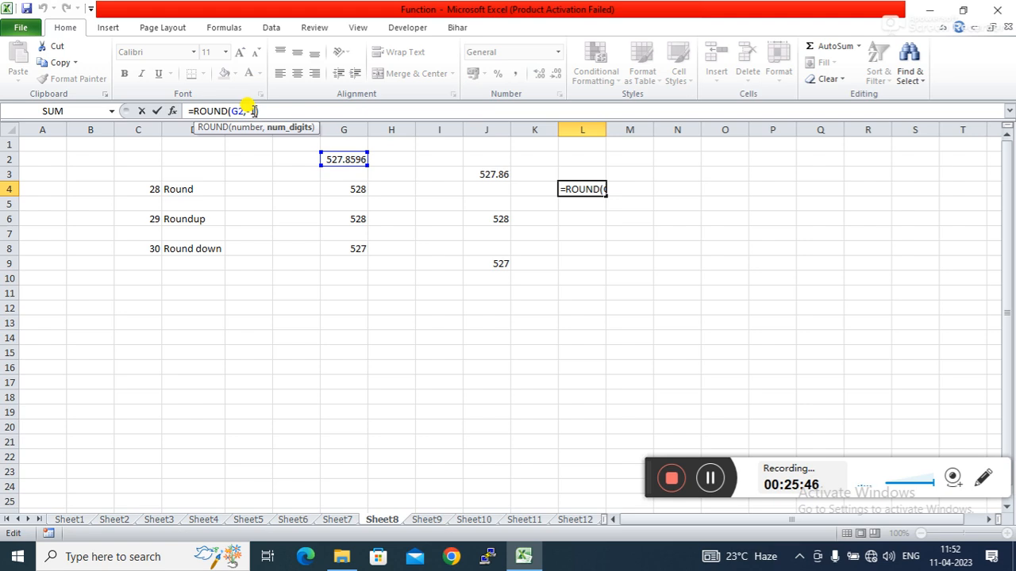